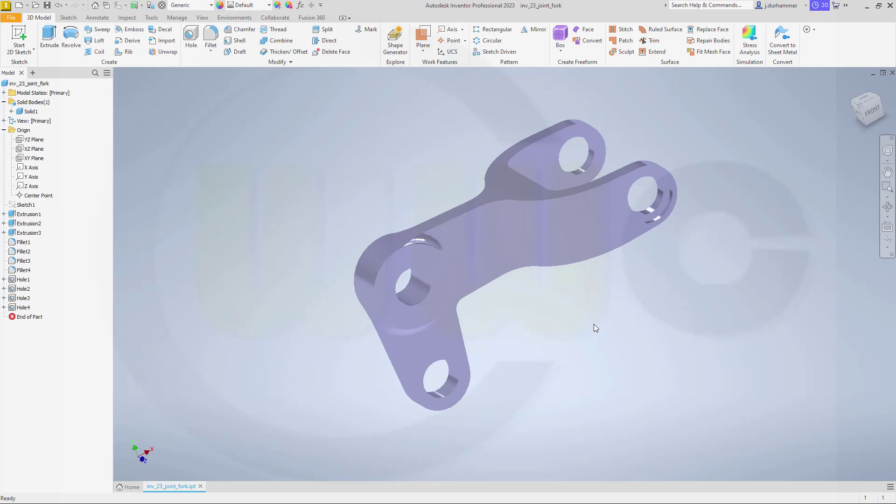
{"action": "mouse_move", "coordinate": [594, 324]}
{"action": "middle_mouse_down", "text": "shift"}
{"action": "mouse_move", "coordinate": [568, 278]}
{"action": "mouse_move", "coordinate": [481, 280]}
{"action": "mouse_move", "coordinate": [496, 295]}
{"action": "mouse_move", "coordinate": [542, 306]}
{"action": "mouse_move", "coordinate": [700, 378]}
{"action": "mouse_move", "coordinate": [608, 362]}
{"action": "mouse_move", "coordinate": [499, 317]}
{"action": "mouse_move", "coordinate": [500, 260]}
{"action": "mouse_move", "coordinate": [506, 308]}
{"action": "mouse_move", "coordinate": [571, 341]}
{"action": "middle_mouse_up", "text": "shift"}
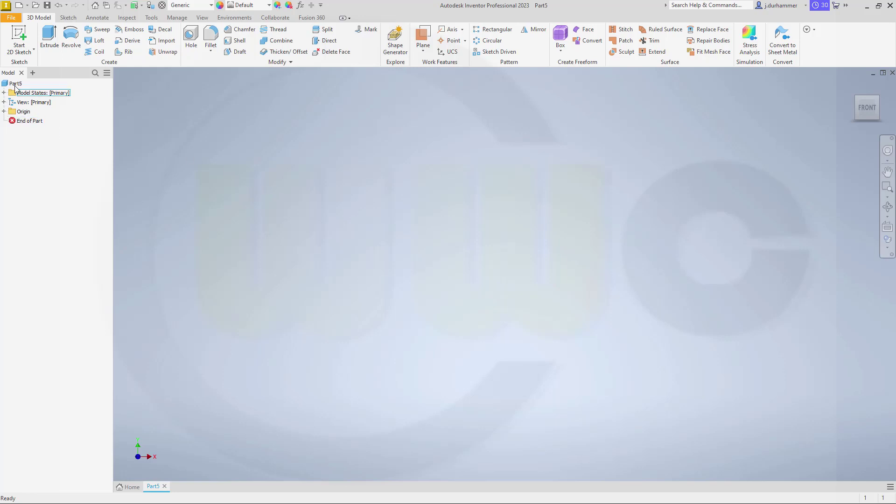
Start a sketch on the XY plane and draw a 40 mm diameter circle centred on the origin
{"action": "left_click", "coordinate": [18, 33]}
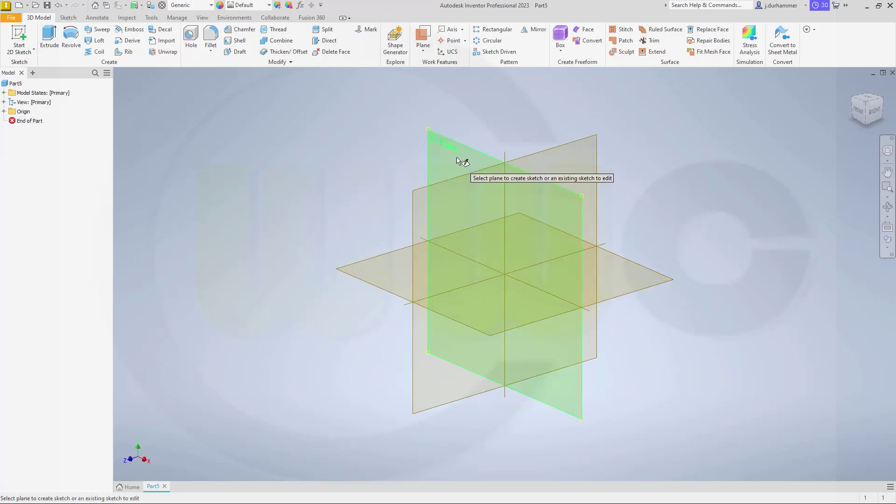
{"action": "left_click", "coordinate": [464, 150]}
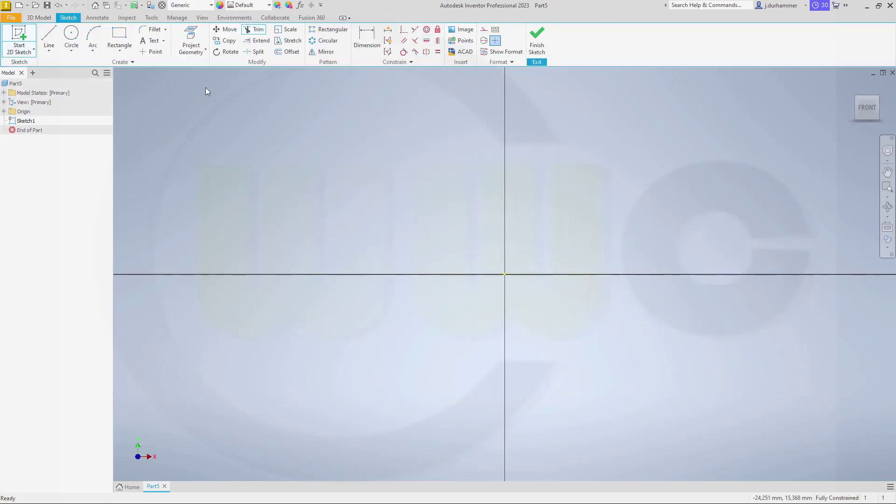
{"action": "left_click", "coordinate": [72, 38]}
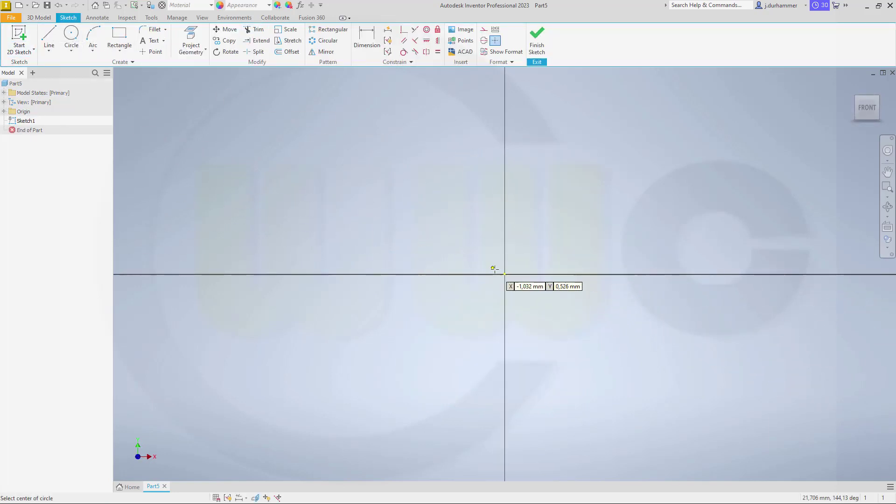
{"action": "left_click", "coordinate": [504, 274]}
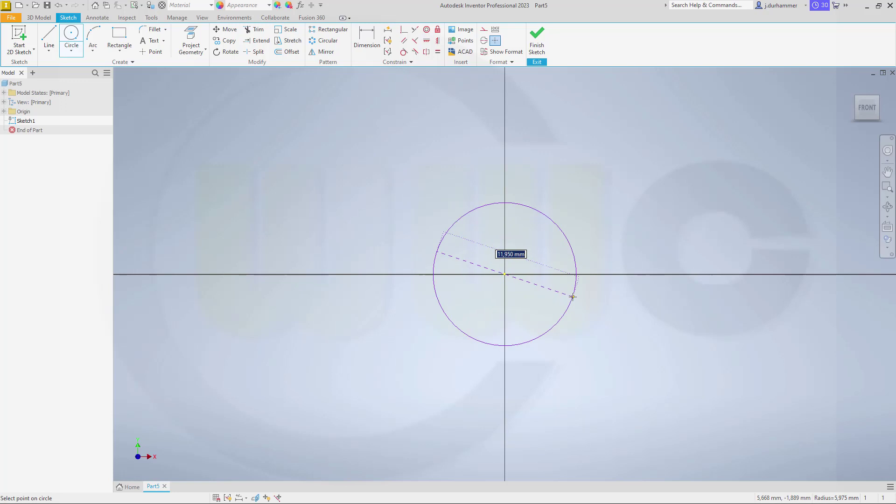
{"action": "type", "text": "40"}
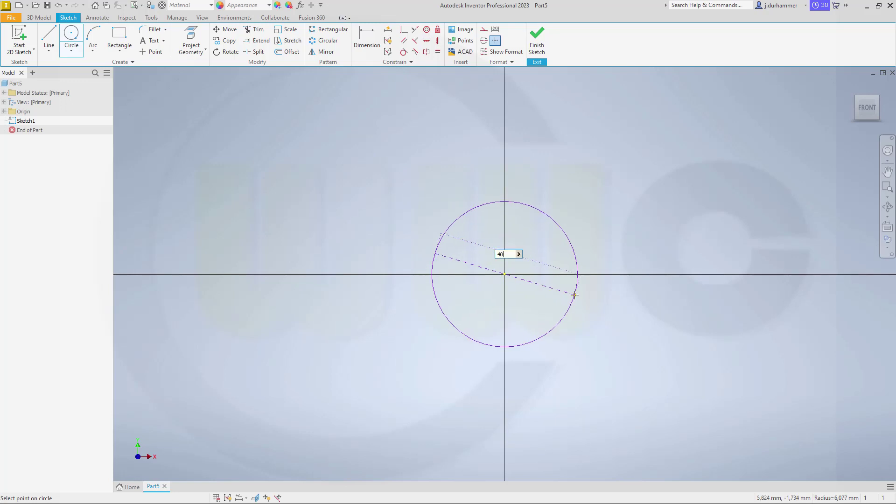
{"action": "key", "text": "Return"}
Draw two 30 mm diameter circles, one about 75 mm right of the origin and one about 63 mm below it
{"action": "scroll", "coordinate": [649, 304], "scroll_direction": "down", "scroll_amount": 5}
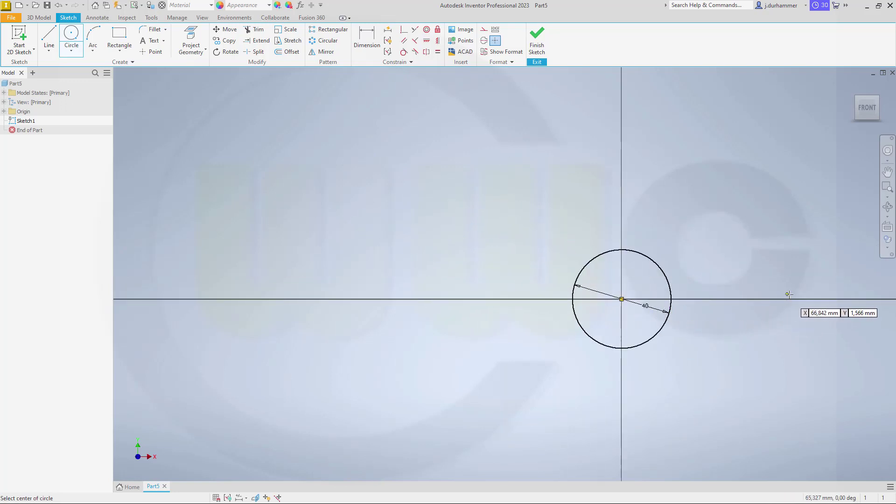
{"action": "left_click", "coordinate": [806, 297]}
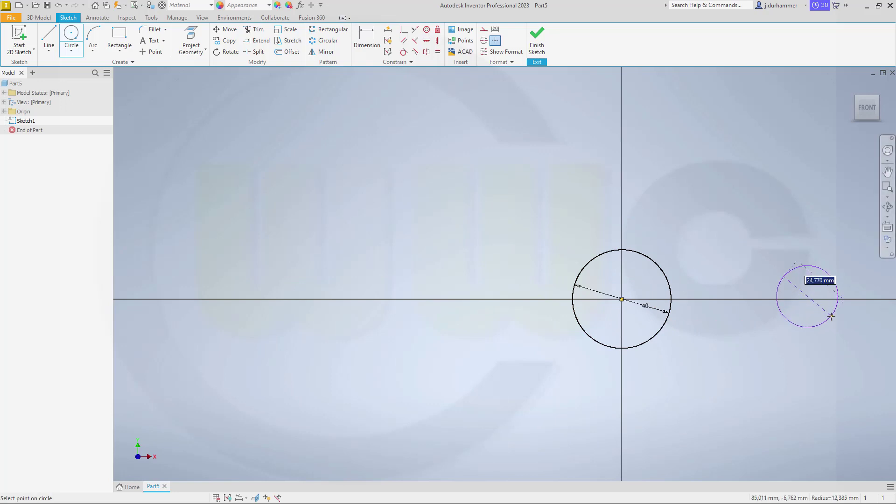
{"action": "type", "text": "30"}
{"action": "key", "text": "Return"}
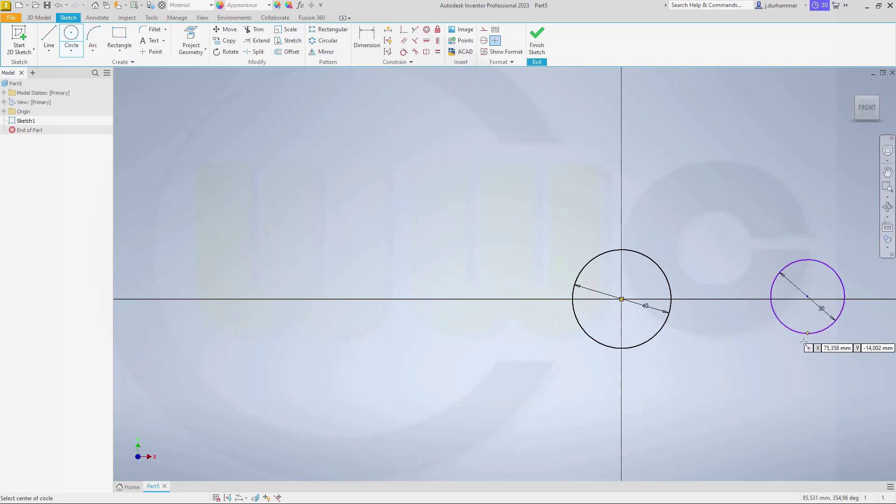
{"action": "left_click", "coordinate": [621, 453]}
{"action": "type", "text": "3"}
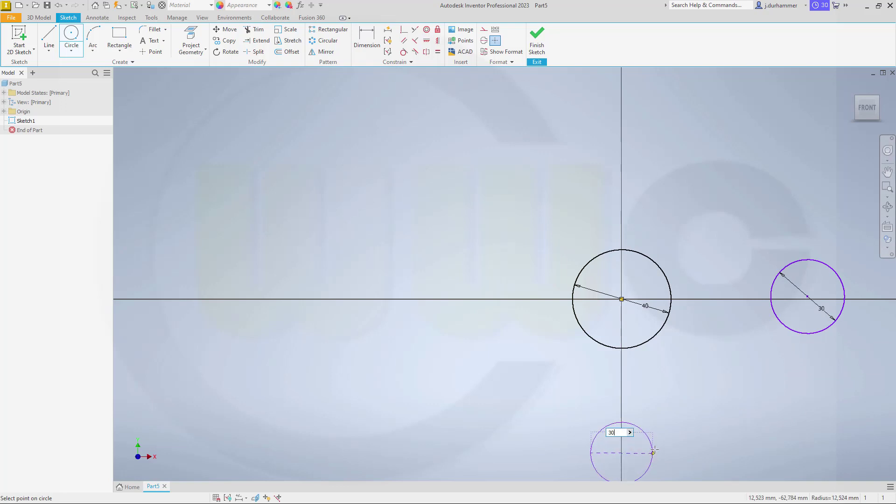
{"action": "type", "text": "0"}
{"action": "key", "text": "Return"}
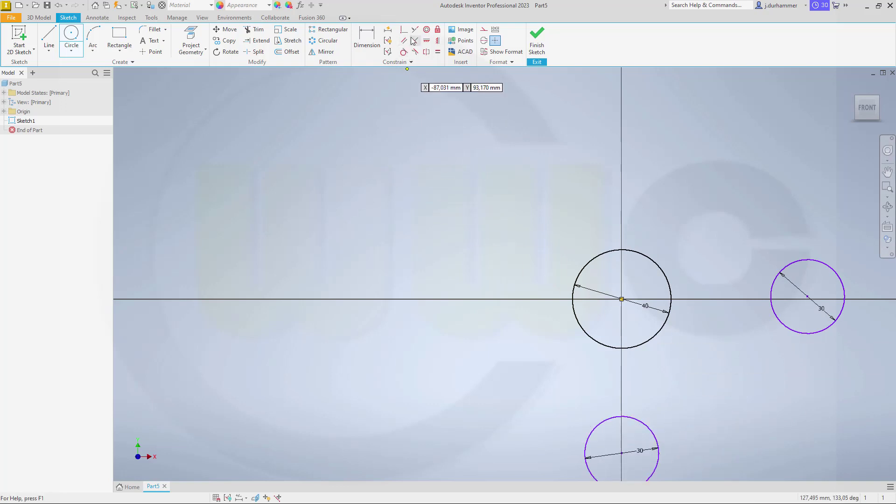
Constrain the right circle's centre horizontally and the lower circle's centre vertically to the centre of the 40 mm circle
{"action": "left_click", "coordinate": [426, 43]}
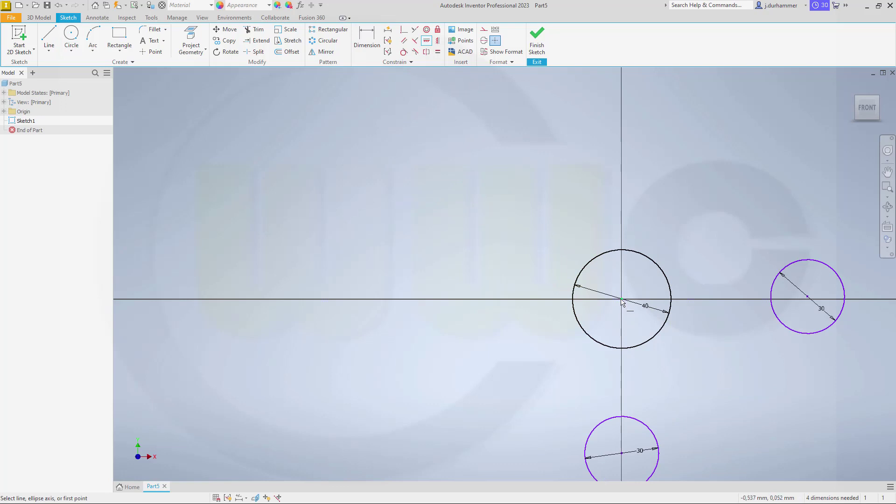
{"action": "left_click", "coordinate": [622, 299]}
{"action": "left_click", "coordinate": [808, 297]}
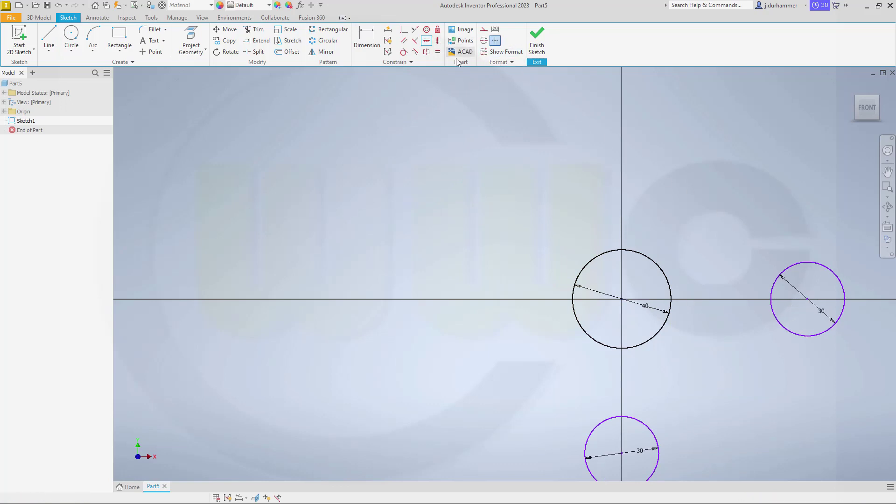
{"action": "left_click", "coordinate": [626, 456]}
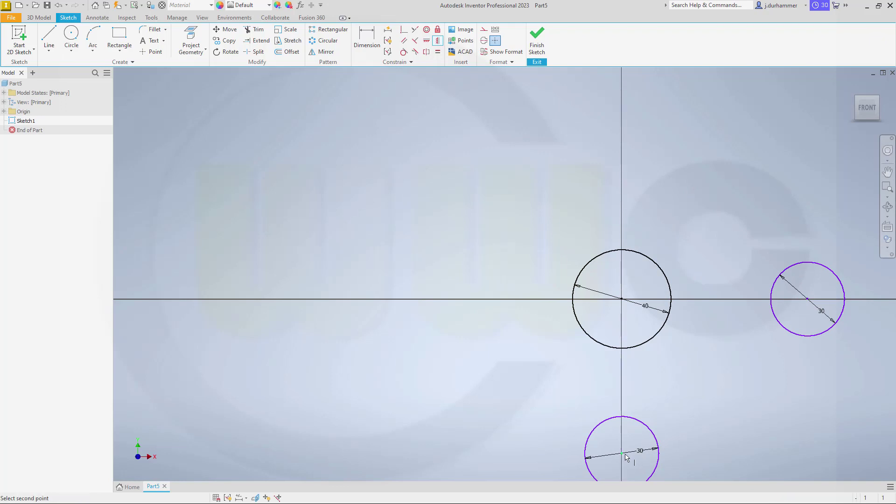
{"action": "left_click", "coordinate": [623, 301]}
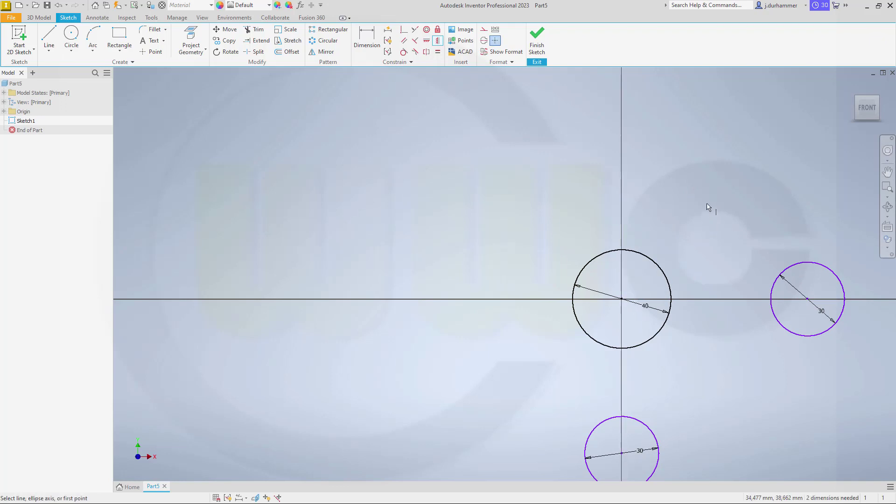
Dimension the horizontal distance between the 40 mm circle and the right 30 mm circle as 110 mm
{"action": "left_click", "coordinate": [366, 38]}
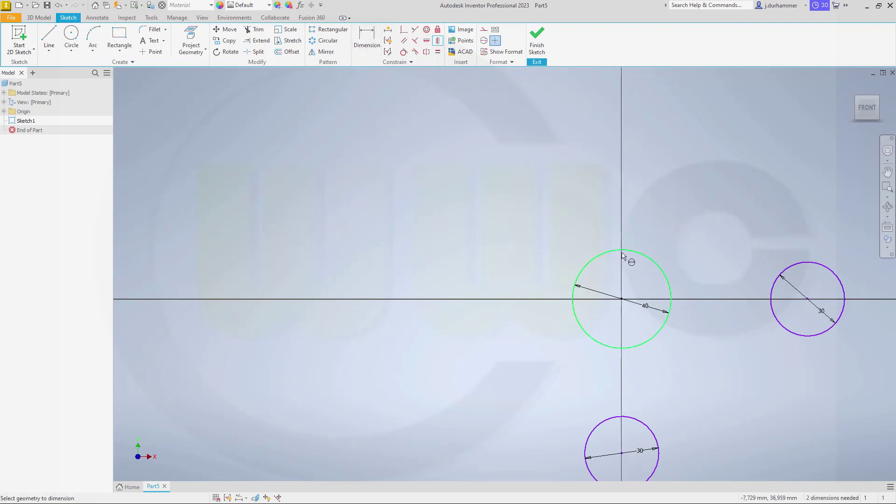
{"action": "left_click", "coordinate": [660, 272]}
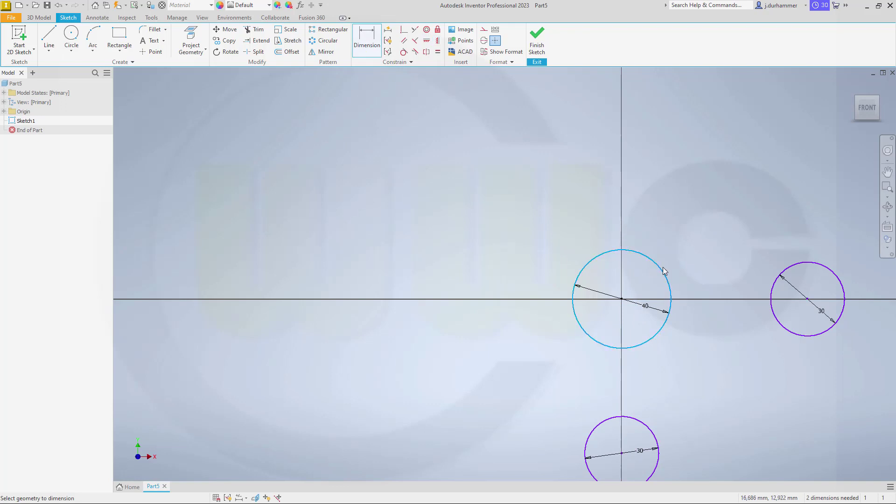
{"action": "left_click", "coordinate": [785, 270]}
{"action": "left_click", "coordinate": [713, 229]}
{"action": "type", "text": "11"}
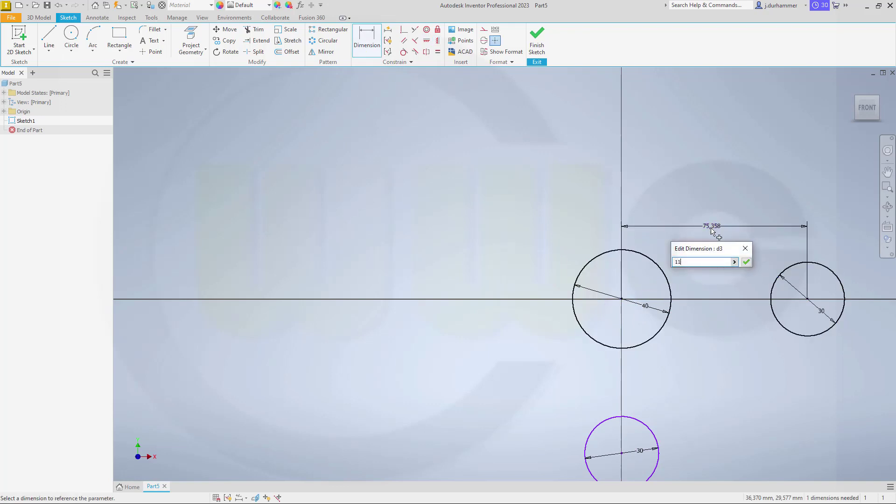
{"action": "type", "text": "0"}
{"action": "key", "text": "Return"}
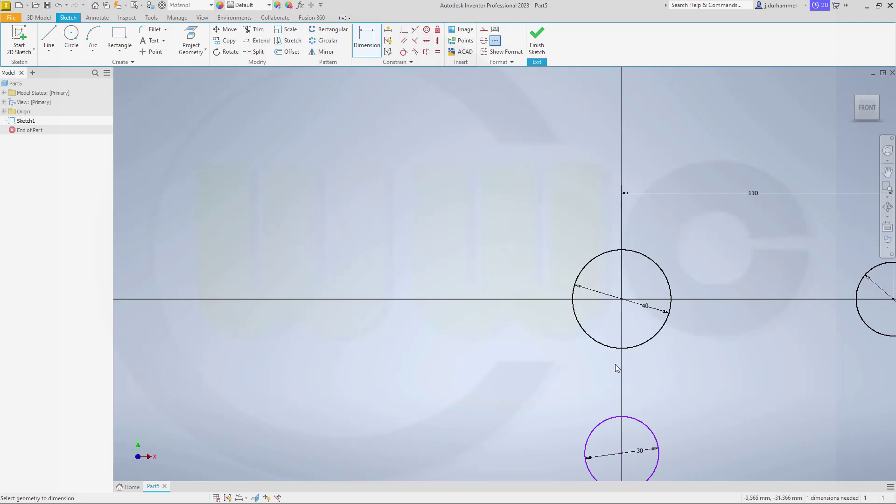
Dimension the vertical distance between the 40 mm circle and the lower 30 mm circle as 50 mm
{"action": "left_click", "coordinate": [620, 349]}
{"action": "left_click", "coordinate": [599, 423]}
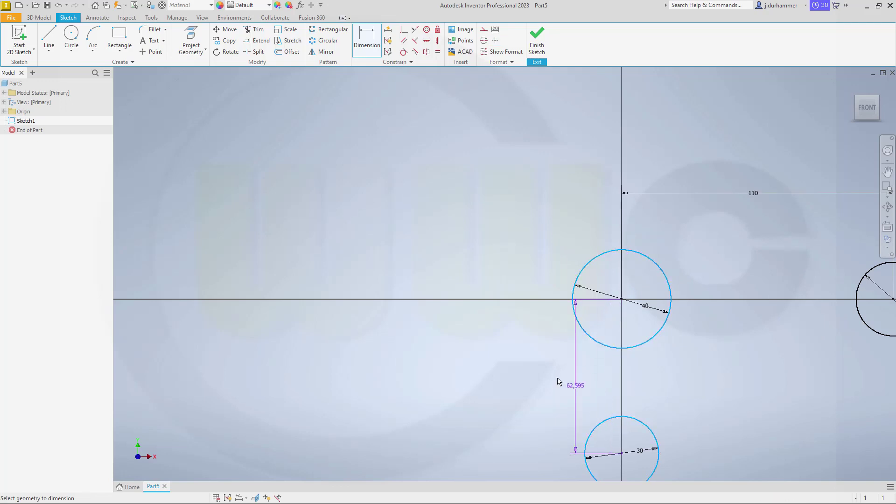
{"action": "left_click", "coordinate": [527, 373]}
{"action": "type", "text": "50"}
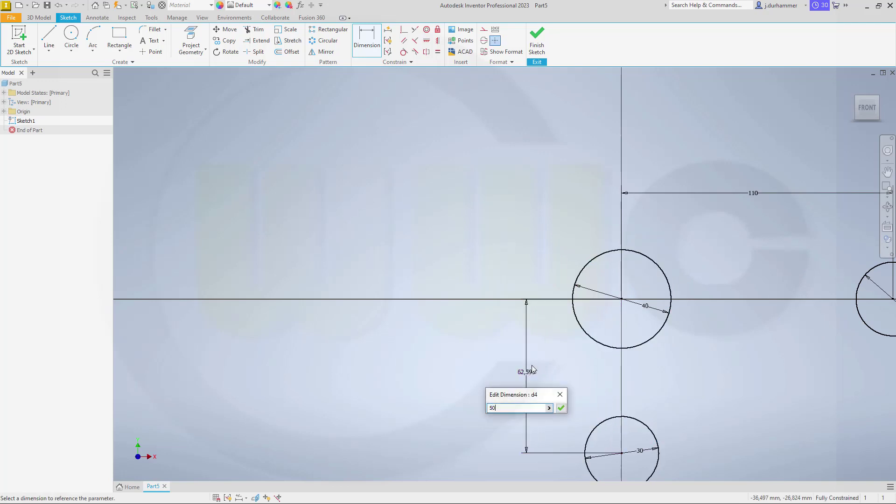
{"action": "key", "text": "Return"}
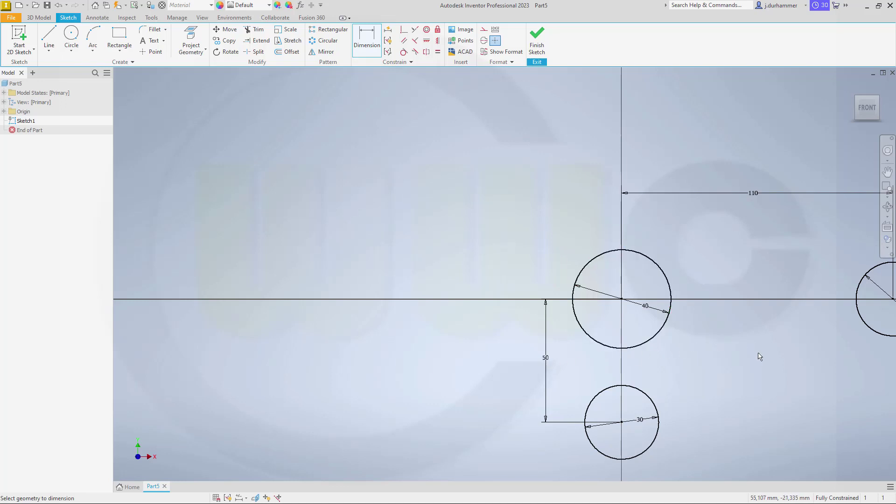
Draw a closed L-shaped outline of six straight lines loosely around the three circles
{"action": "middle_click_drag", "start_coordinate": [700, 338], "coordinate": [506, 278]}
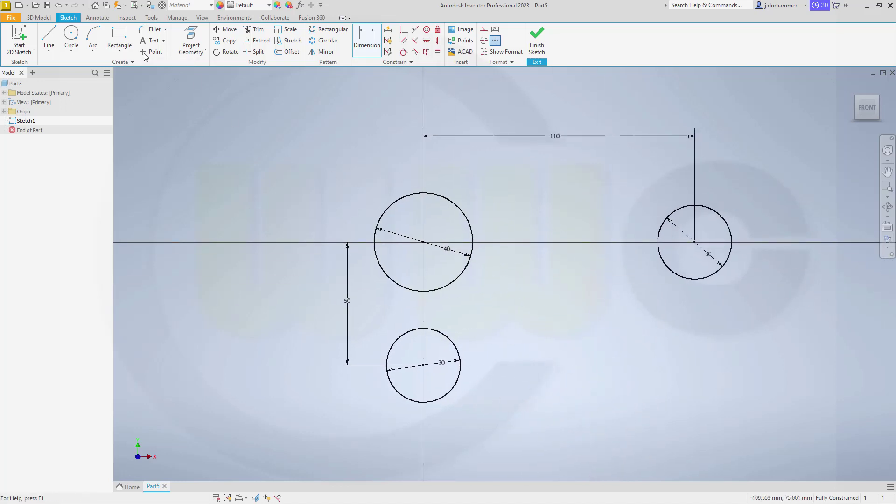
{"action": "left_click", "coordinate": [49, 38]}
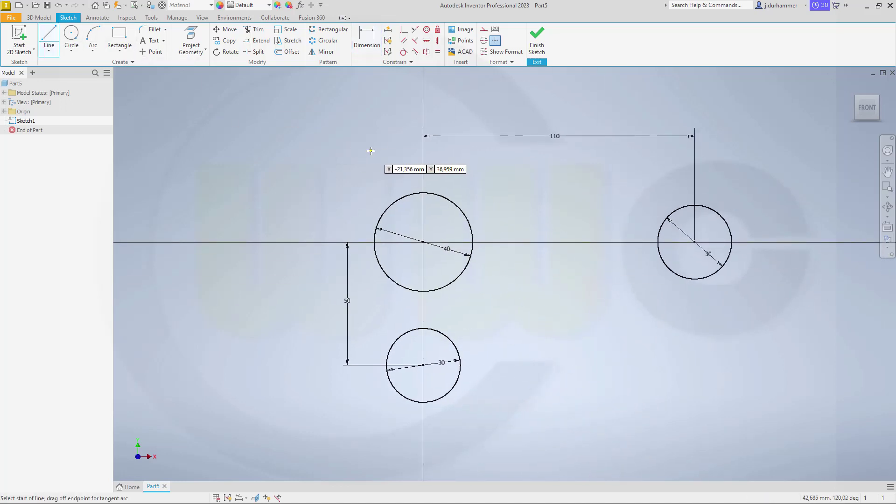
{"action": "left_click", "coordinate": [365, 154]}
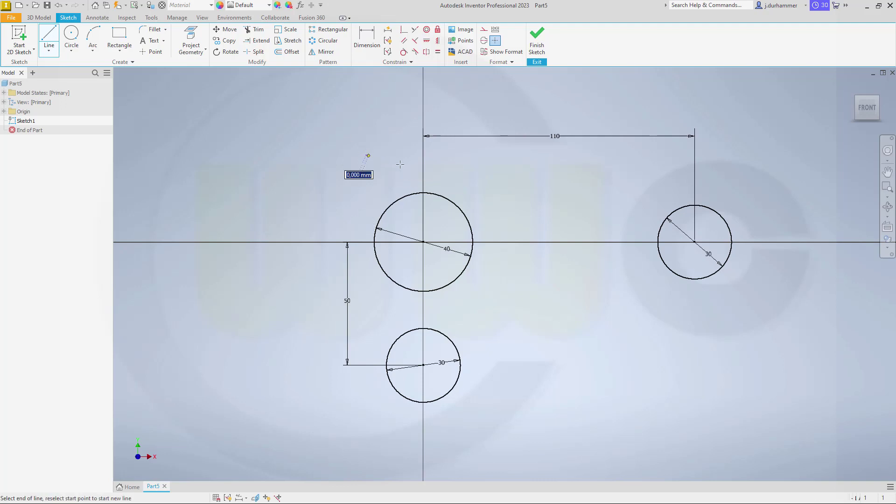
{"action": "left_click", "coordinate": [748, 198]}
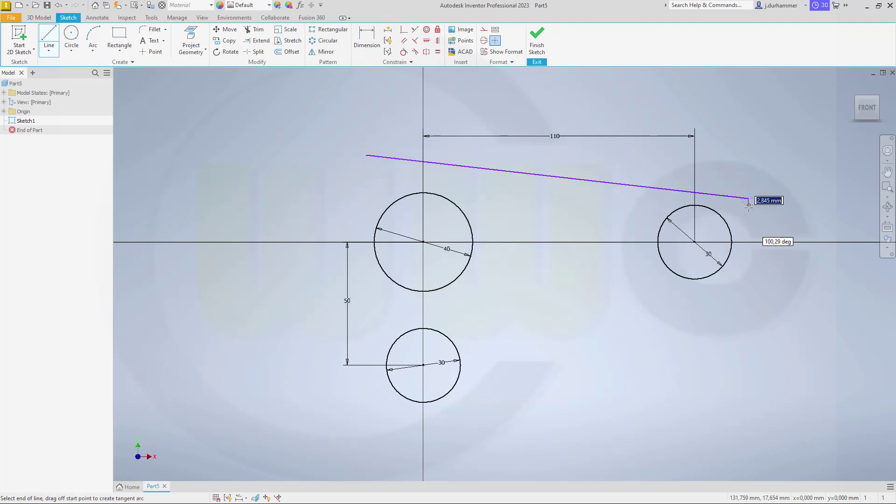
{"action": "left_click", "coordinate": [739, 288]}
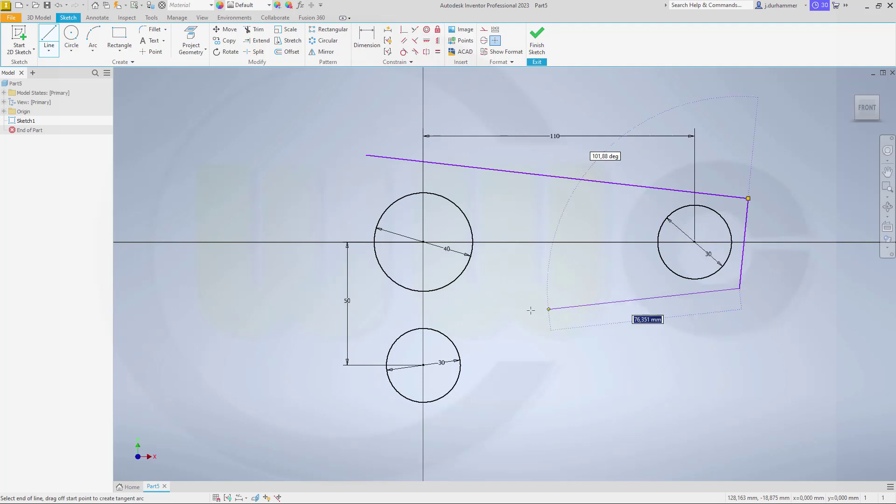
{"action": "left_click", "coordinate": [473, 311]}
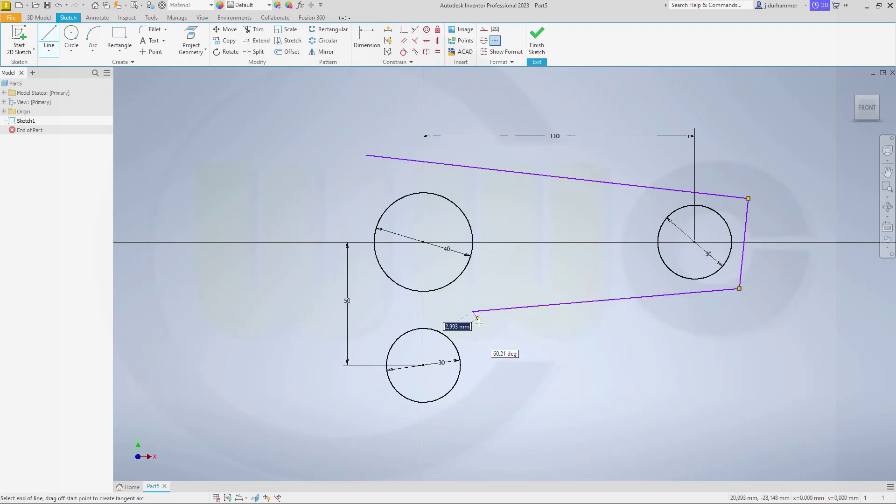
{"action": "left_click", "coordinate": [460, 428]}
{"action": "left_click", "coordinate": [375, 420]}
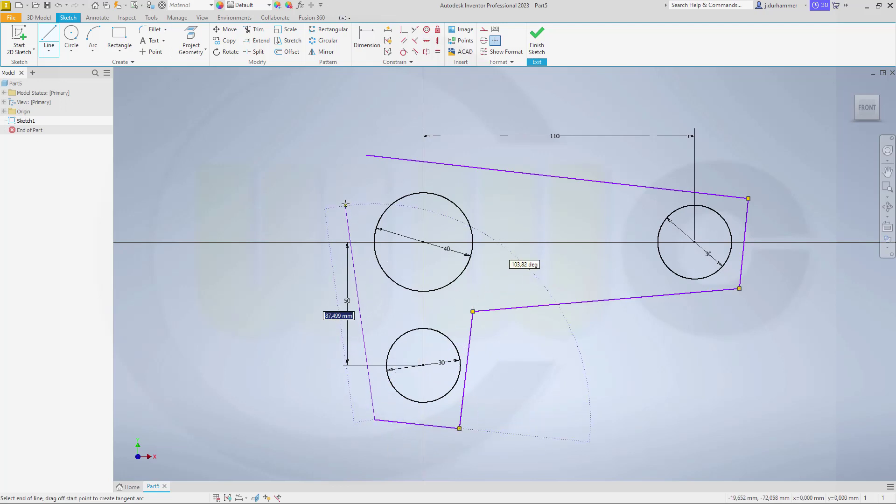
{"action": "left_click", "coordinate": [365, 154]}
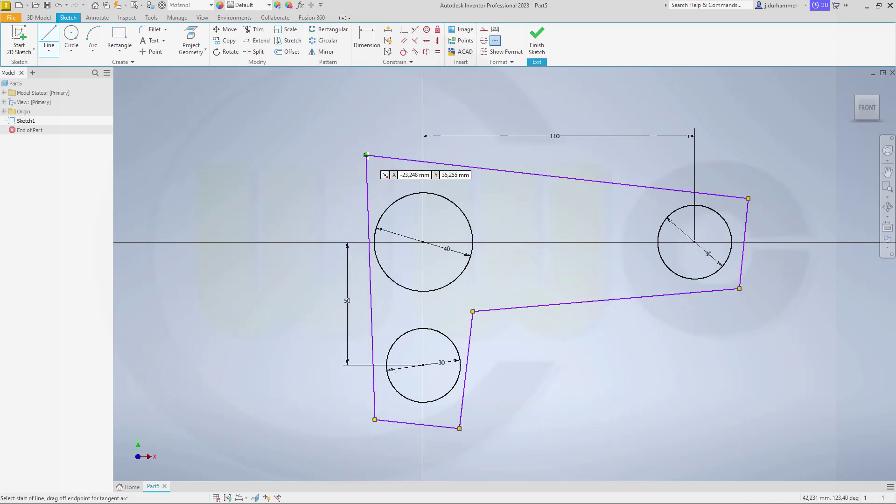
{"action": "key", "text": "Escape"}
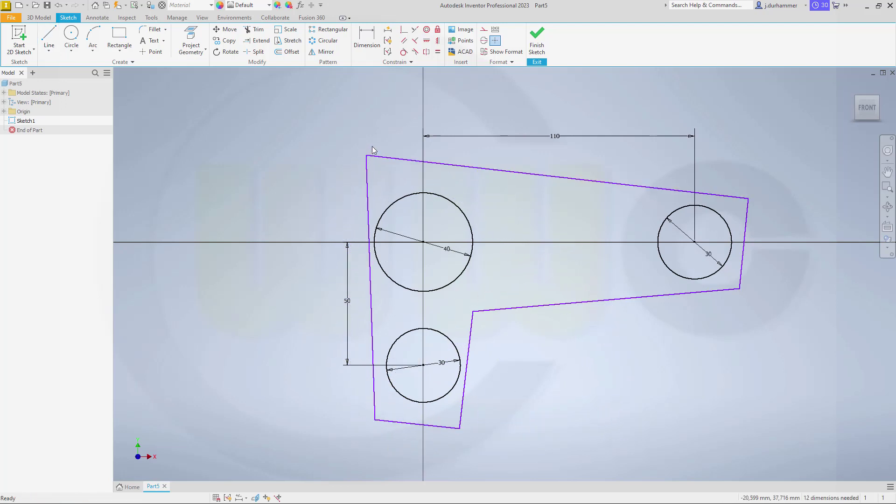
Make the outline's upper line tangent to the right 30 mm circle and to the 40 mm circle
{"action": "left_click", "coordinate": [404, 53]}
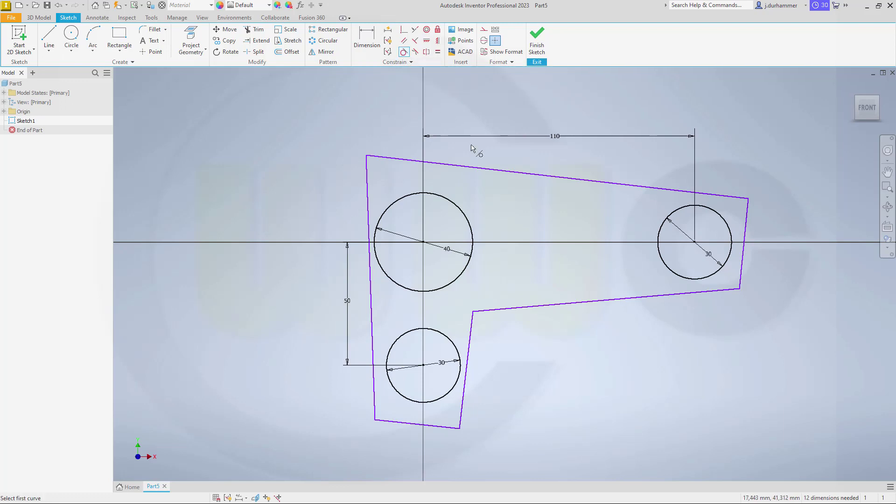
{"action": "left_click", "coordinate": [686, 207]}
{"action": "left_click", "coordinate": [686, 194]}
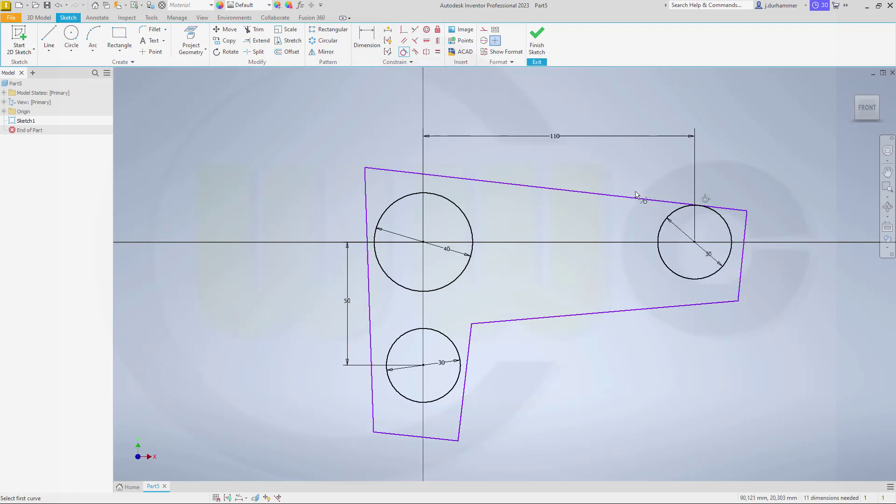
{"action": "left_click", "coordinate": [426, 196]}
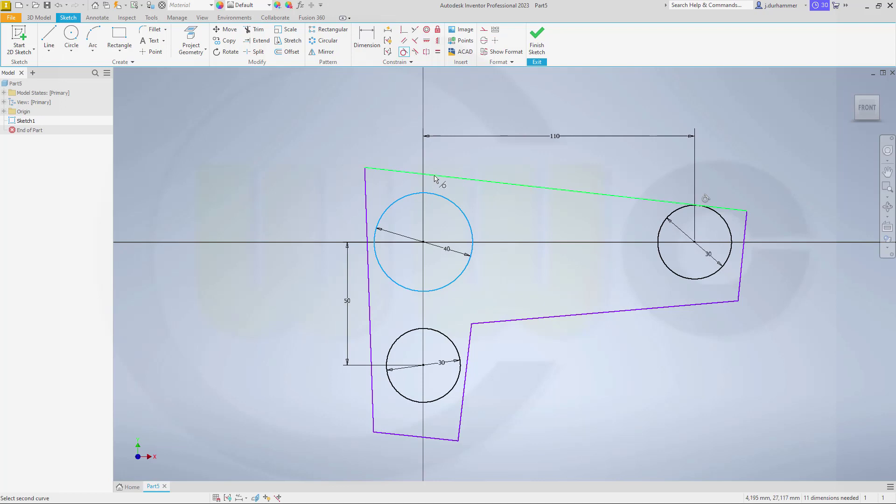
{"action": "left_click", "coordinate": [435, 179]}
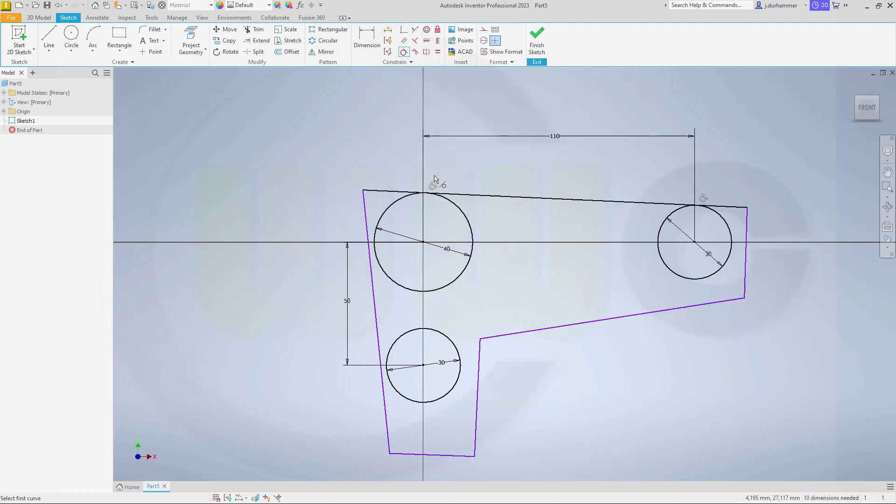
Make the outline's outer slanted vertical line tangent to the 40 mm circle and to the lower 30 mm circle
{"action": "left_click", "coordinate": [371, 256]}
{"action": "left_click", "coordinate": [376, 261]}
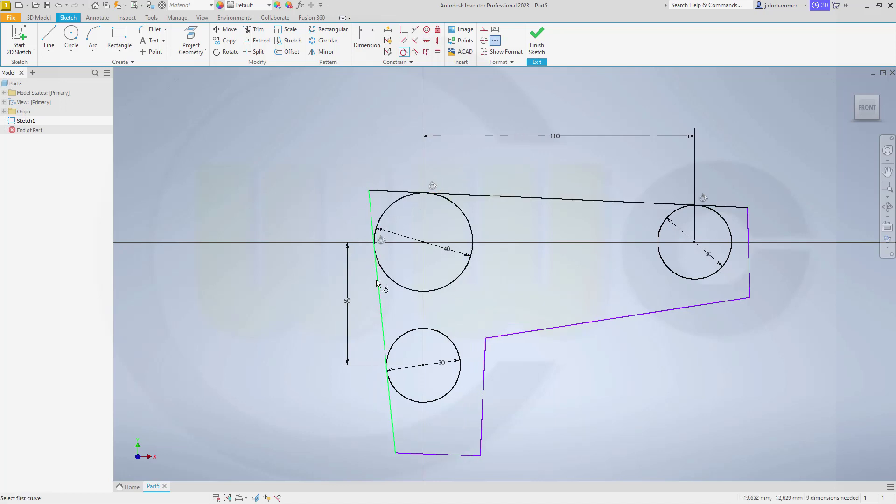
{"action": "left_click", "coordinate": [390, 404]}
{"action": "left_click", "coordinate": [400, 394]}
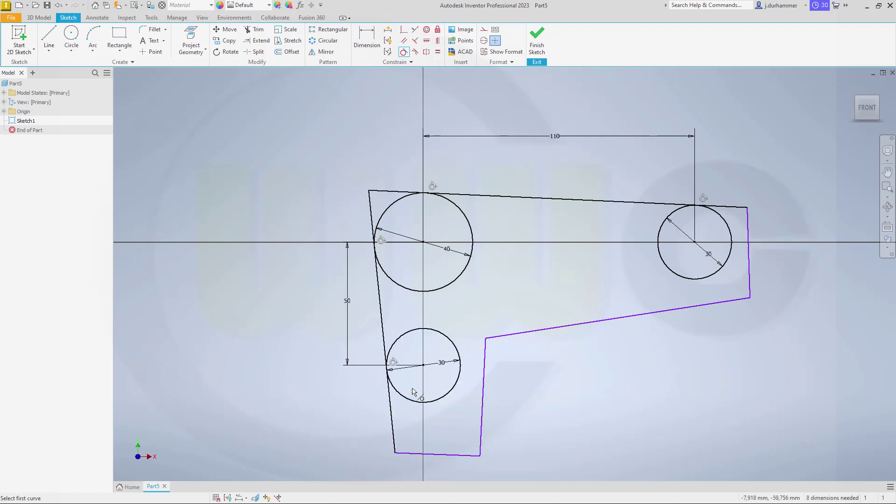
Make the long line beneath the horizontal arm tangent to the right 30 mm circle and to the 40 mm circle
{"action": "left_click", "coordinate": [699, 306]}
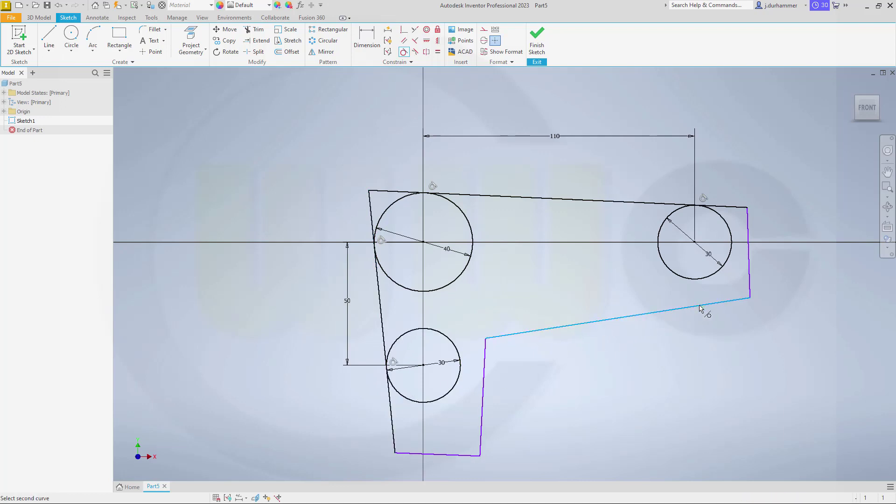
{"action": "left_click", "coordinate": [706, 280]}
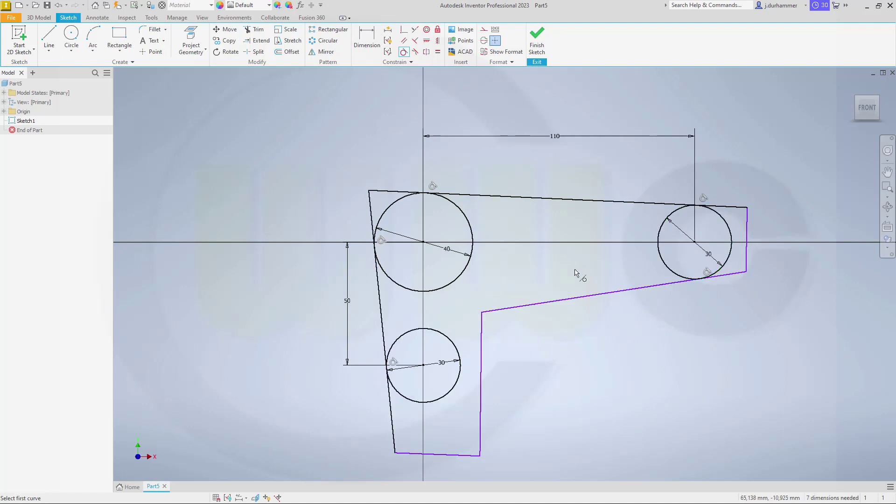
{"action": "left_click", "coordinate": [466, 278]}
{"action": "left_click", "coordinate": [538, 307]}
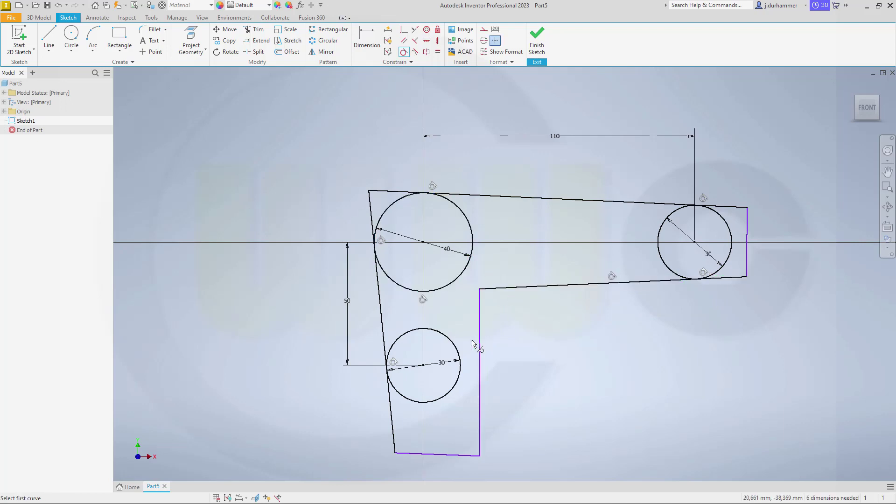
Make the inner line of the vertical arm tangent to the lower 30 mm circle and to the 40 mm circle
{"action": "left_click", "coordinate": [459, 360]}
{"action": "left_click", "coordinate": [479, 352]}
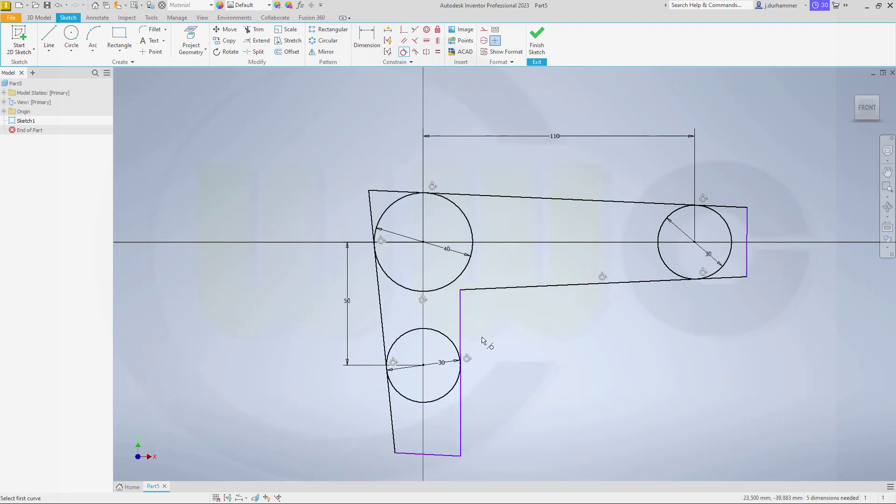
{"action": "left_click", "coordinate": [462, 320]}
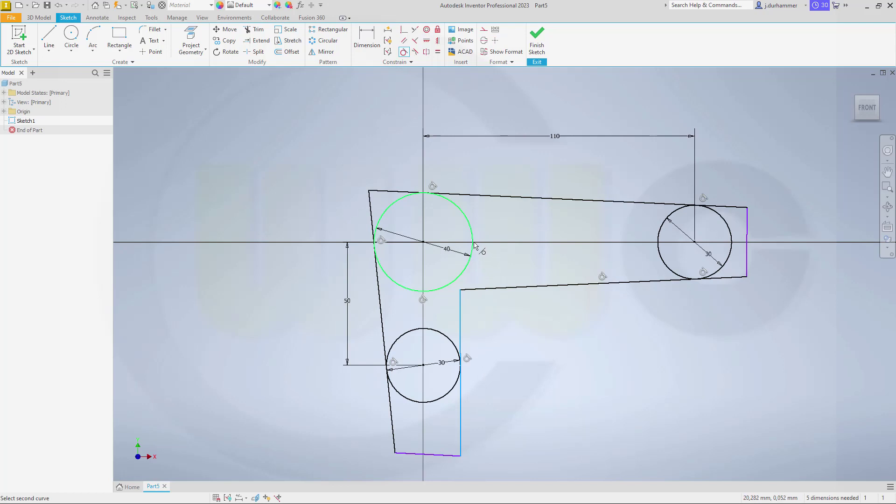
{"action": "left_click", "coordinate": [472, 246]}
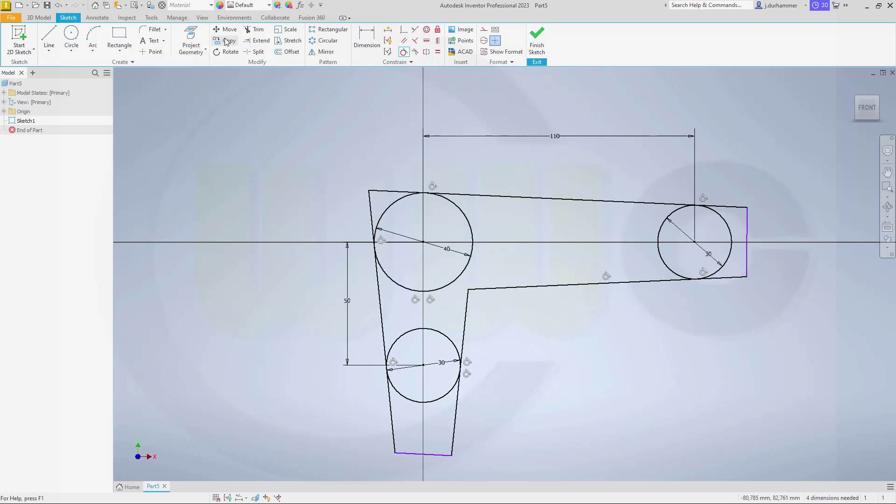
Trim the outline's overhanging line ends and the three circles' inner arcs to leave a single rounded L-shaped profile
{"action": "left_click", "coordinate": [256, 31]}
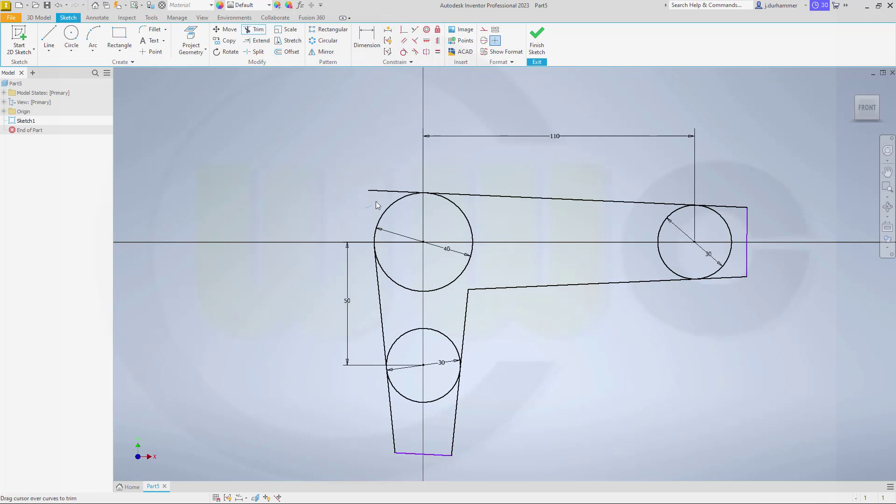
{"action": "left_click_drag", "start_coordinate": [372, 204], "coordinate": [469, 161]}
{"action": "mouse_move", "coordinate": [713, 192]}
{"action": "left_mouse_down"}
{"action": "mouse_move", "coordinate": [735, 215]}
{"action": "mouse_move", "coordinate": [751, 259]}
{"action": "left_mouse_up"}
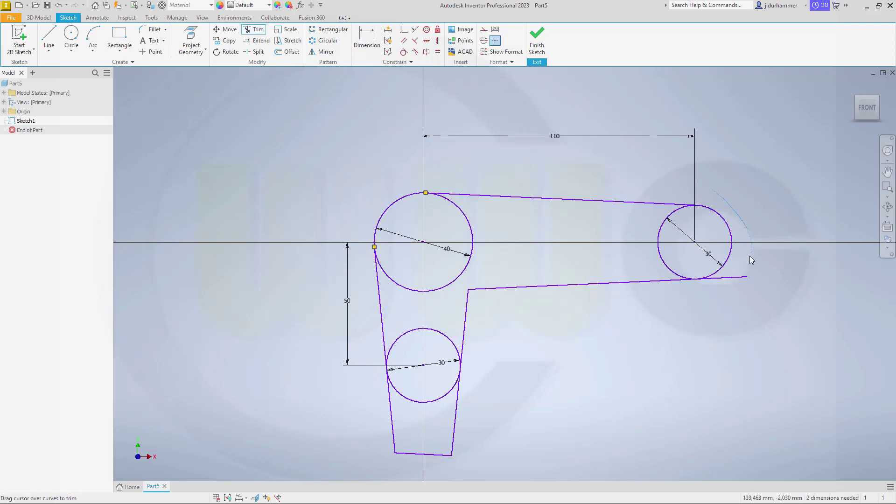
{"action": "left_click_drag", "start_coordinate": [726, 296], "coordinate": [726, 297]}
{"action": "left_click_drag", "start_coordinate": [522, 396], "coordinate": [435, 428]}
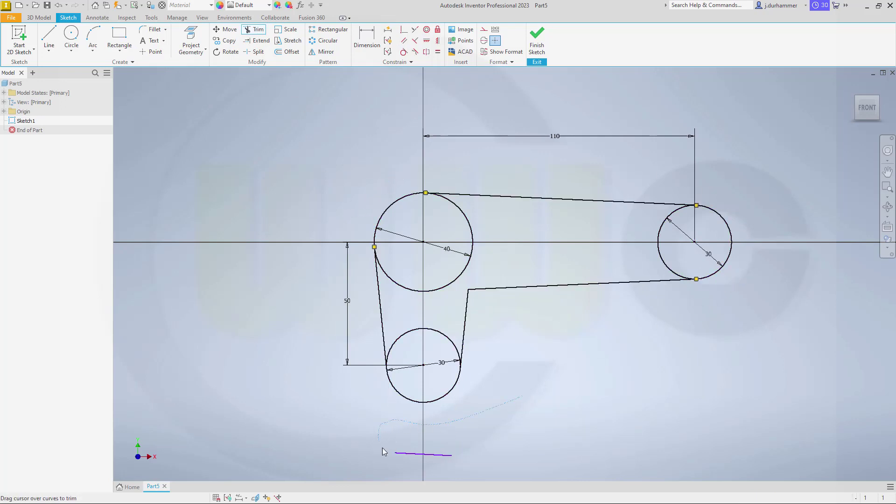
{"action": "mouse_move", "coordinate": [382, 451]}
{"action": "left_mouse_down"}
{"action": "mouse_move", "coordinate": [464, 444]}
{"action": "mouse_move", "coordinate": [494, 384]}
{"action": "left_mouse_up"}
{"action": "left_click_drag", "start_coordinate": [434, 347], "coordinate": [458, 267]}
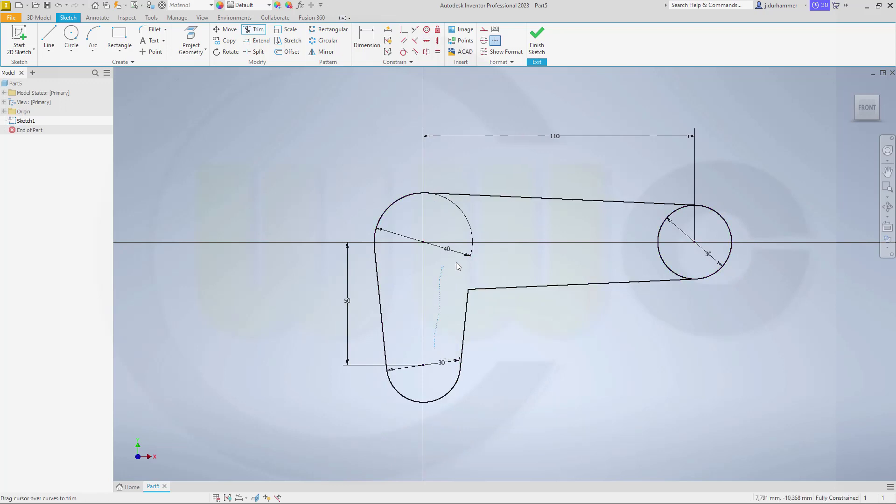
{"action": "left_click_drag", "start_coordinate": [663, 252], "coordinate": [686, 212]}
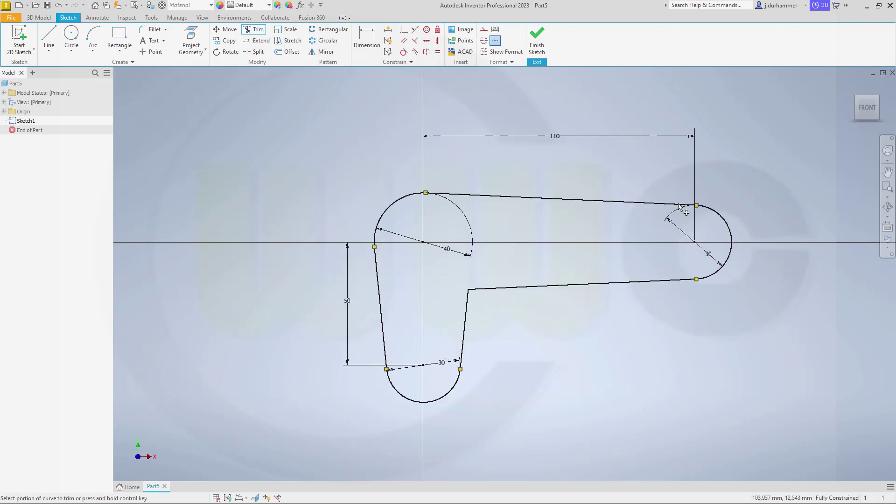
Finish the L-shaped profile sketch and hide it
{"action": "left_click", "coordinate": [540, 49]}
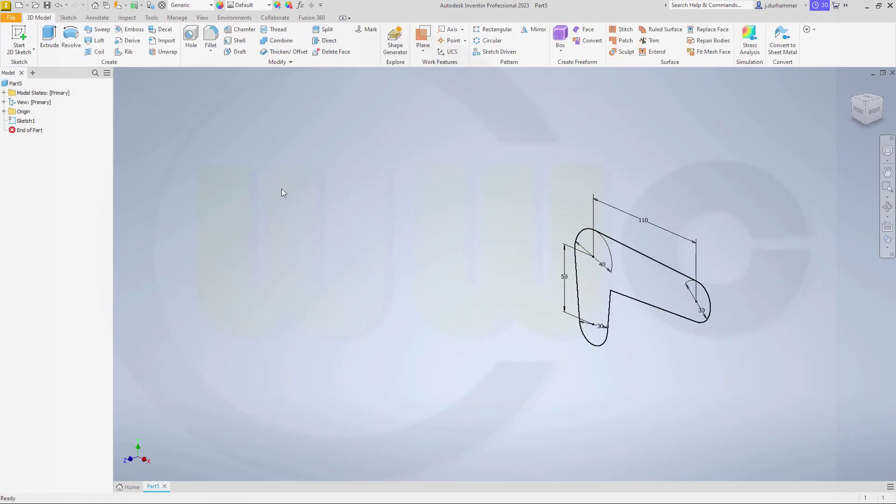
{"action": "right_click", "coordinate": [28, 124]}
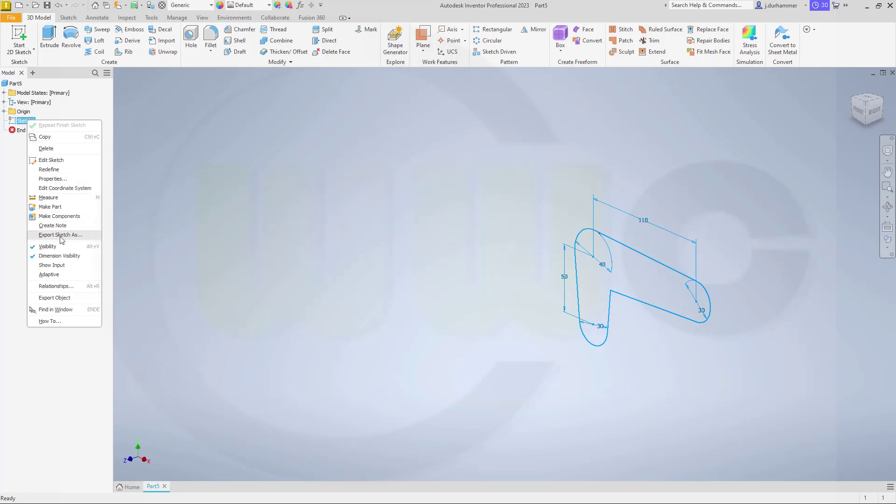
{"action": "left_click", "coordinate": [49, 247]}
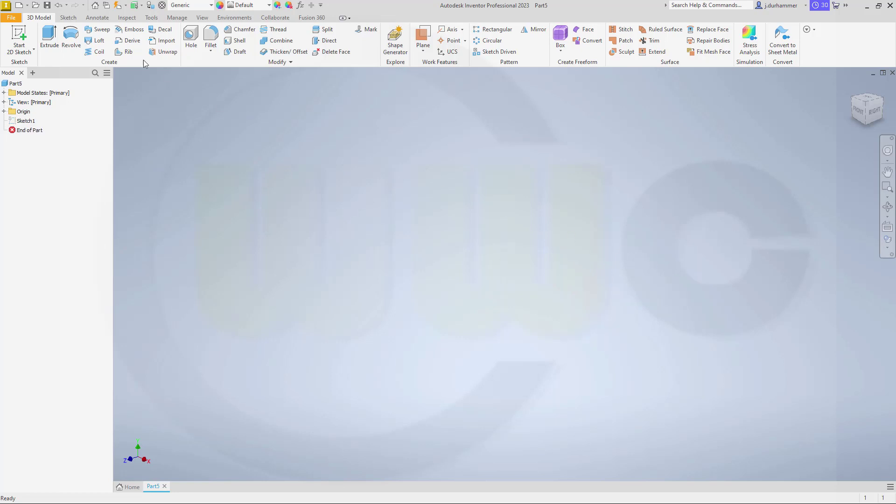
Start a new 2D sketch on the XZ plane
{"action": "left_click", "coordinate": [24, 36]}
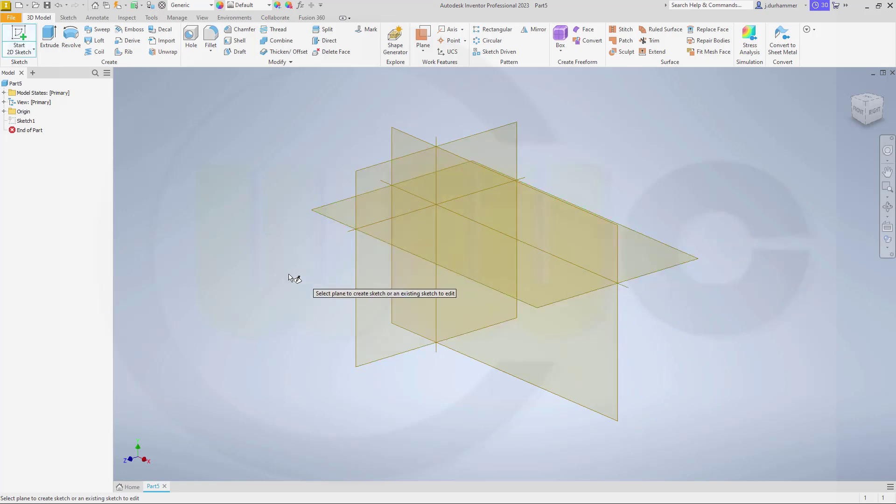
{"action": "mouse_move", "coordinate": [291, 278]}
{"action": "middle_mouse_down", "text": "shift"}
{"action": "mouse_move", "coordinate": [334, 274]}
{"action": "mouse_move", "coordinate": [348, 291]}
{"action": "mouse_move", "coordinate": [364, 326]}
{"action": "mouse_move", "coordinate": [334, 338]}
{"action": "mouse_move", "coordinate": [324, 322]}
{"action": "mouse_move", "coordinate": [340, 322]}
{"action": "mouse_move", "coordinate": [342, 331]}
{"action": "mouse_move", "coordinate": [326, 323]}
{"action": "mouse_move", "coordinate": [345, 334]}
{"action": "mouse_move", "coordinate": [336, 334]}
{"action": "middle_mouse_up", "text": "shift"}
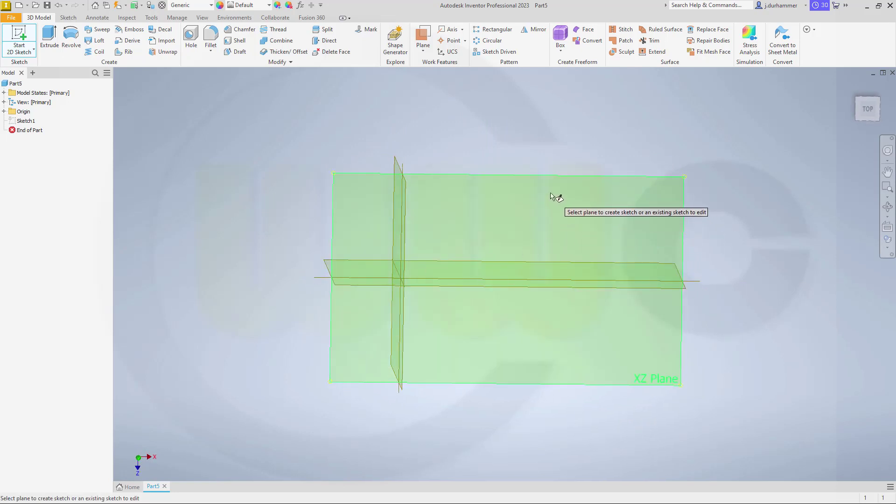
{"action": "left_click", "coordinate": [557, 196]}
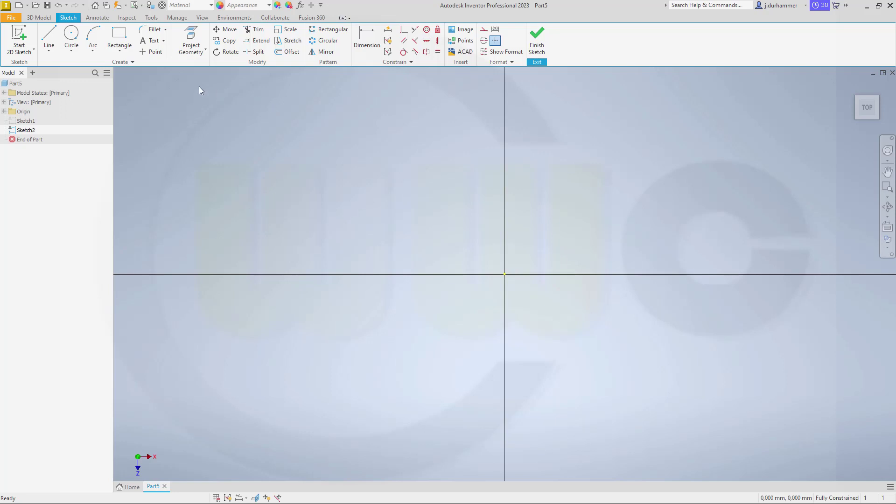
Draw a horizontal construction line 125 mm long from the origin along the positive X axis
{"action": "left_click", "coordinate": [48, 36]}
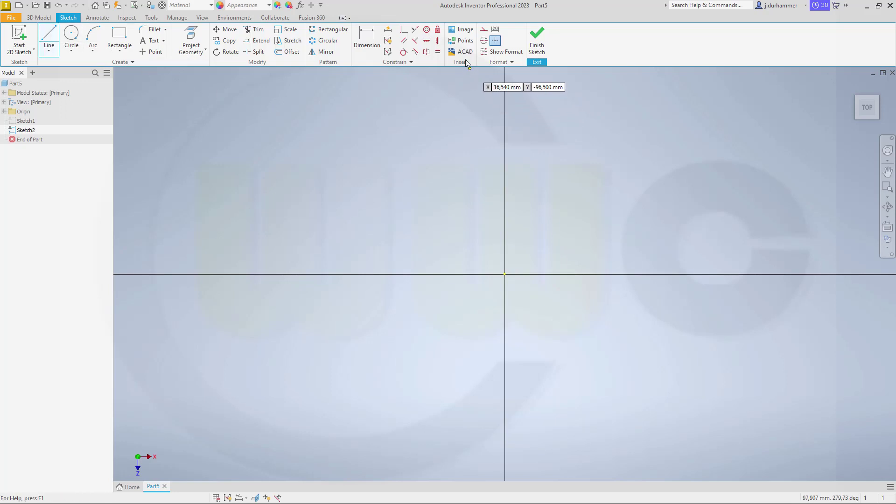
{"action": "left_click", "coordinate": [484, 31]}
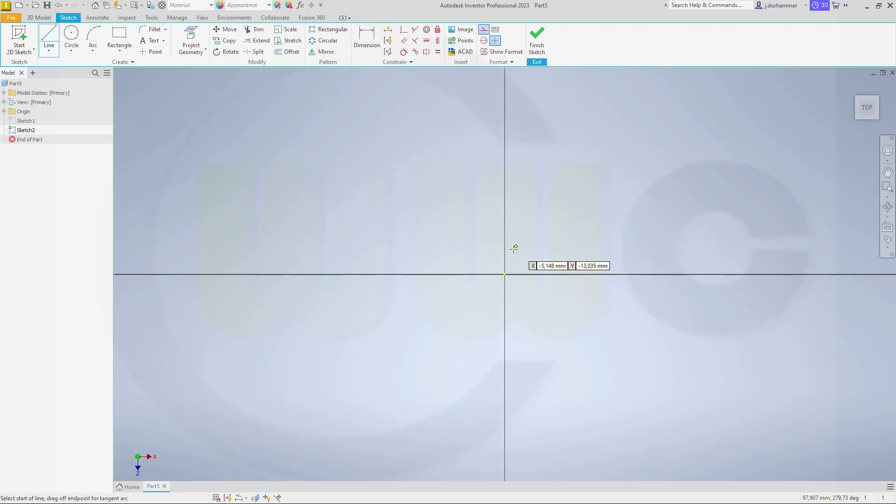
{"action": "left_click", "coordinate": [505, 274]}
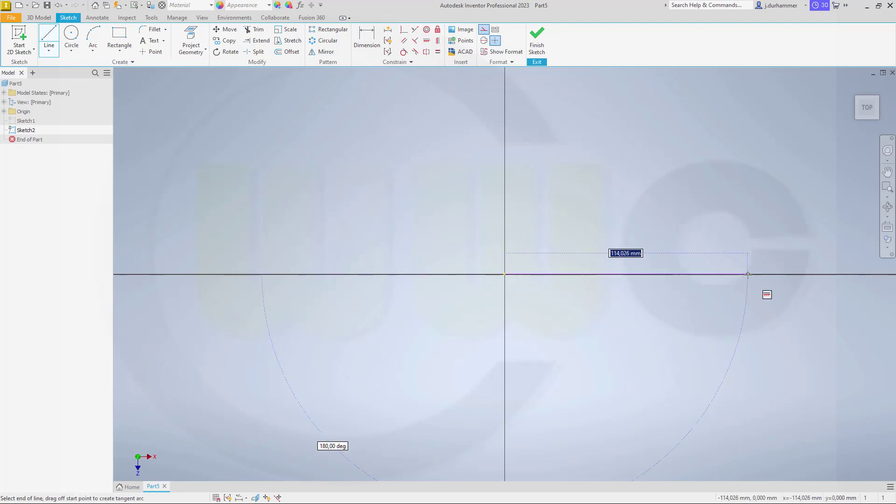
{"action": "type", "text": "125"}
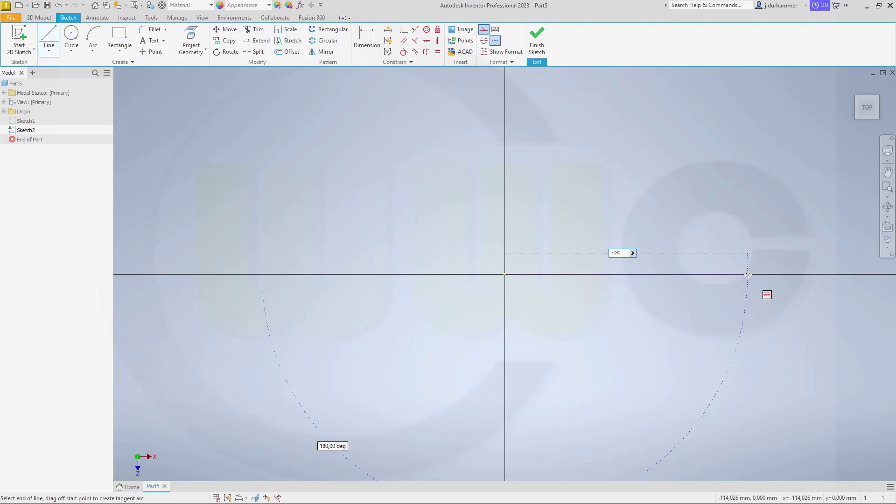
{"action": "key", "text": "Return"}
{"action": "key", "text": "Escape"}
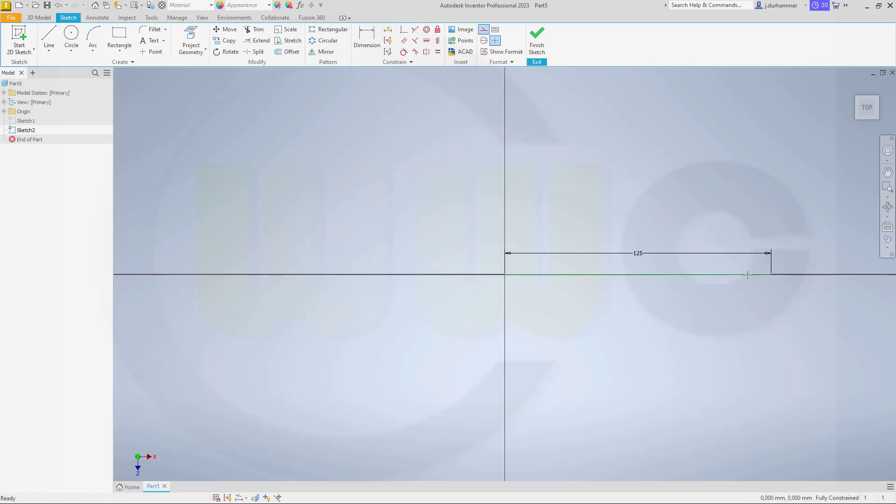
Draw two concentric circles centred on the construction line, the outer through the line's end and the inner about 47 mm in diameter
{"action": "scroll", "coordinate": [724, 292], "scroll_direction": "up", "scroll_amount": 5}
{"action": "scroll", "coordinate": [721, 291], "scroll_direction": "down", "scroll_amount": 4}
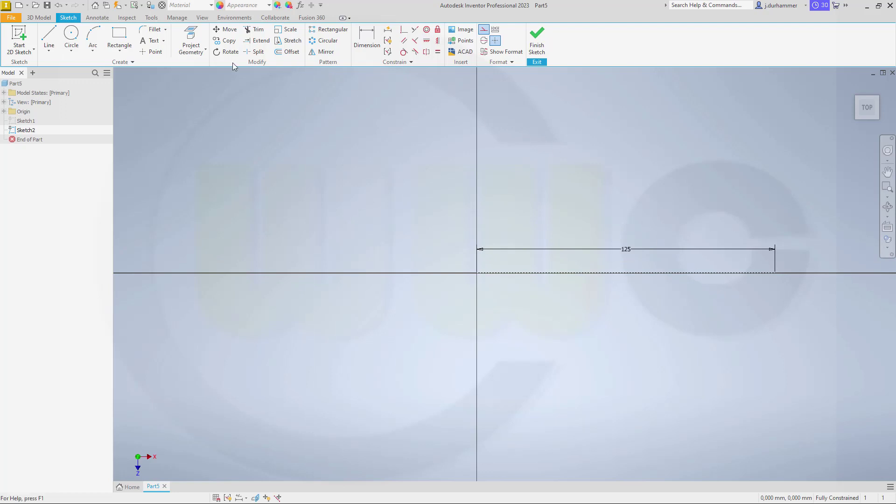
{"action": "left_click", "coordinate": [72, 38]}
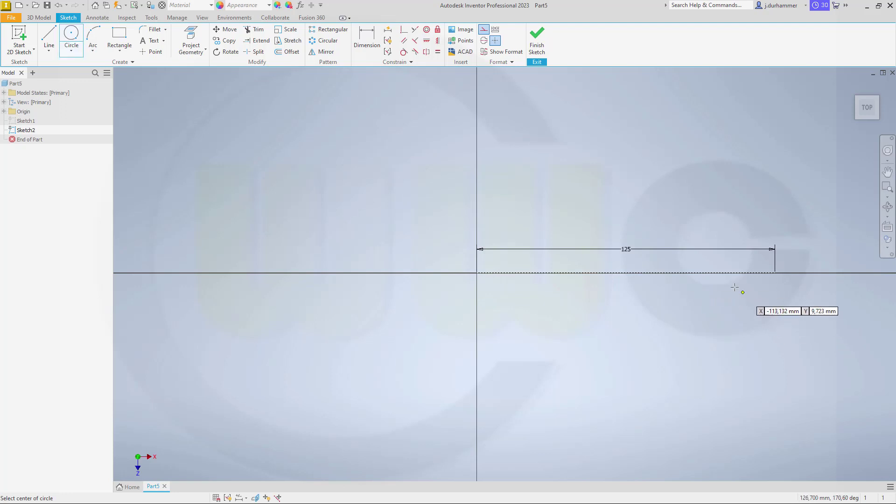
{"action": "left_click", "coordinate": [708, 273]}
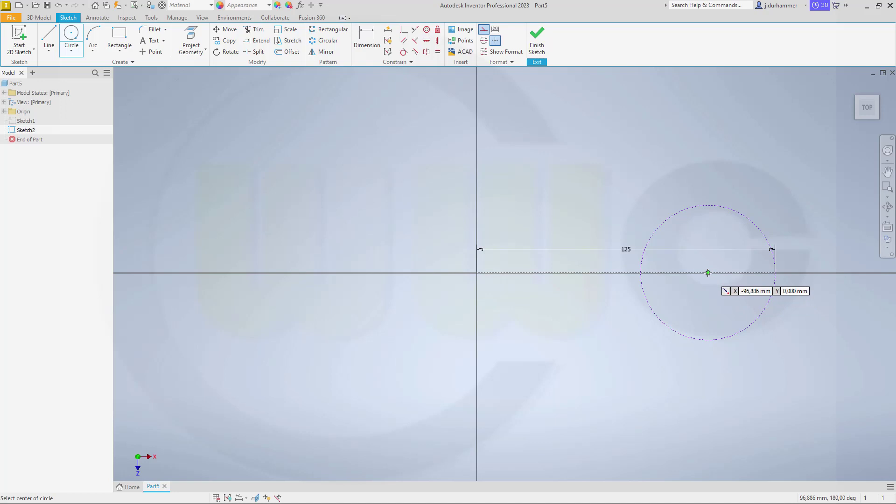
{"action": "left_click", "coordinate": [708, 273]}
{"action": "left_click", "coordinate": [747, 311]}
{"action": "key", "text": "Escape"}
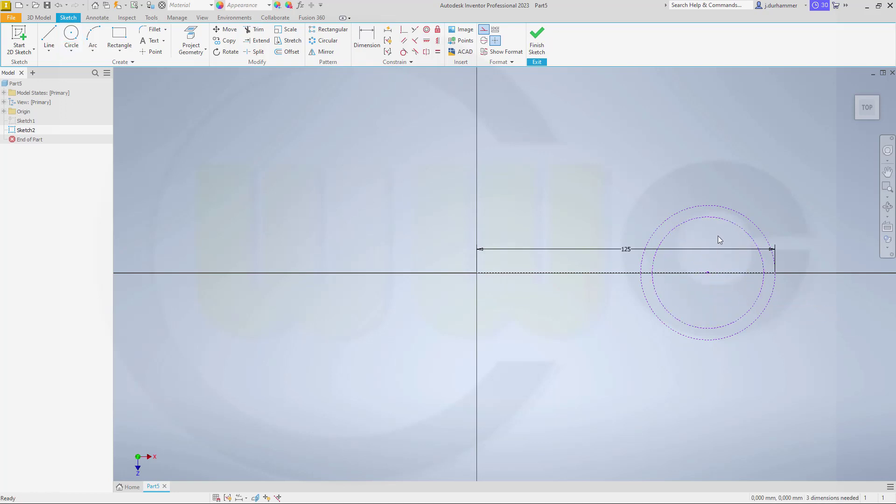
Convert both concentric circles from construction to normal geometry
{"action": "left_click_drag", "start_coordinate": [718, 236], "coordinate": [665, 193]}
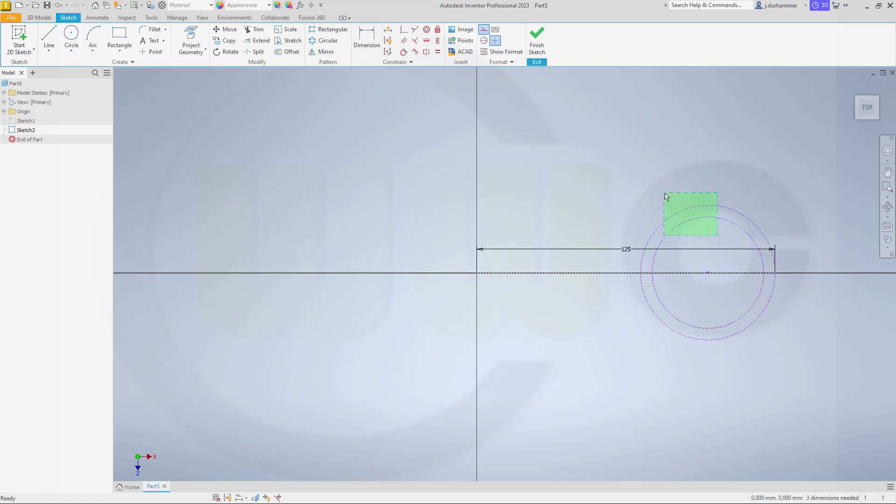
{"action": "left_click", "coordinate": [484, 31]}
{"action": "left_click", "coordinate": [752, 149]}
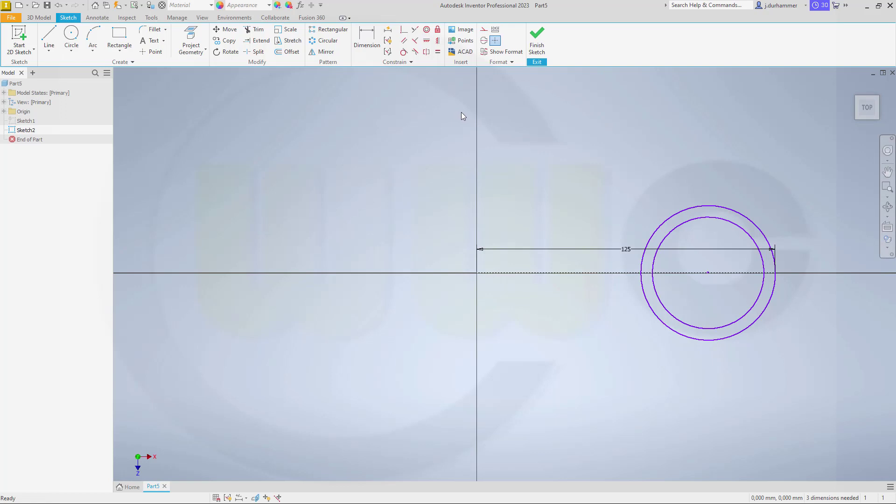
Dimension the diameter of the inner concentric circle as 64 mm
{"action": "left_click", "coordinate": [369, 36]}
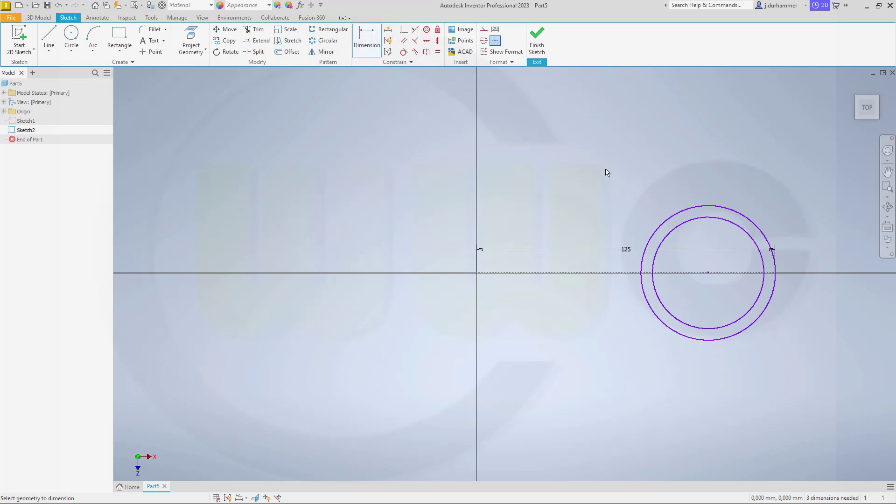
{"action": "left_click", "coordinate": [704, 220]}
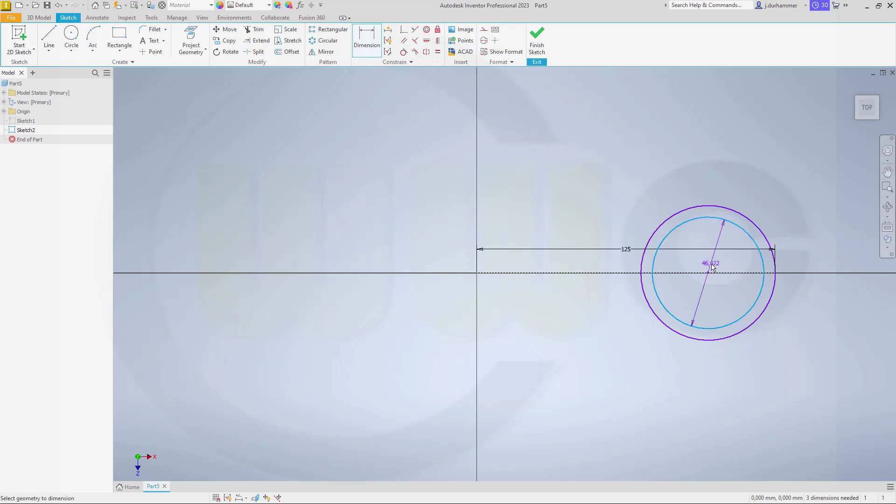
{"action": "left_click", "coordinate": [712, 267]}
{"action": "type", "text": "64"}
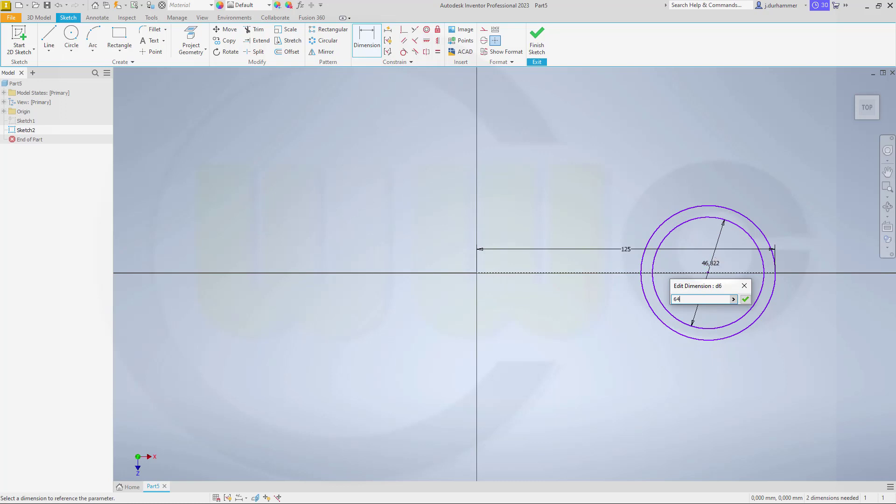
{"action": "key", "text": "Return"}
{"action": "left_click", "coordinate": [702, 199]}
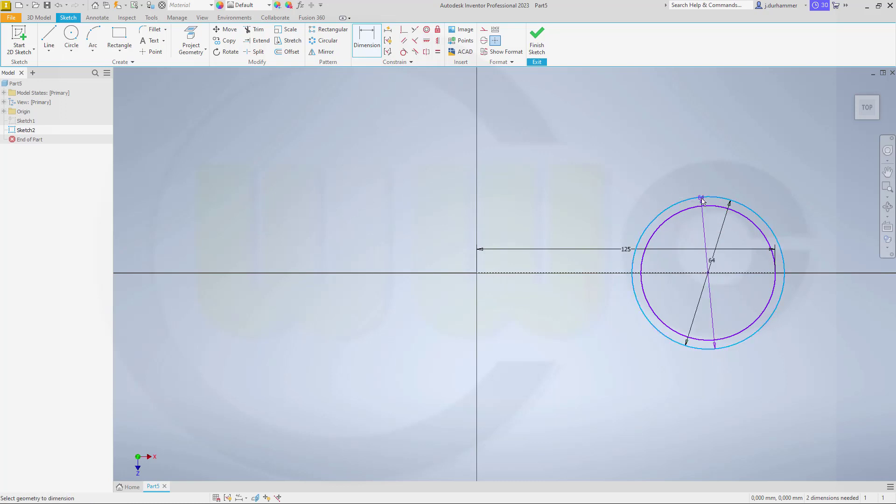
{"action": "left_click", "coordinate": [733, 263]}
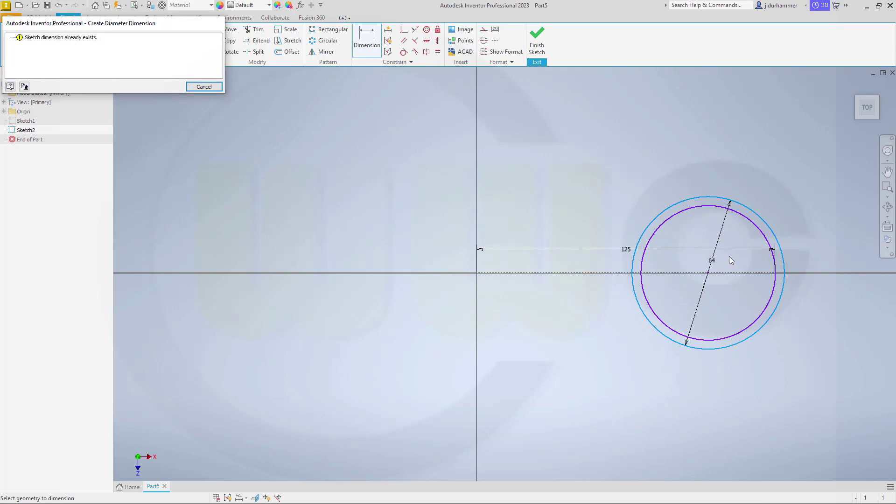
{"action": "key", "text": "Escape"}
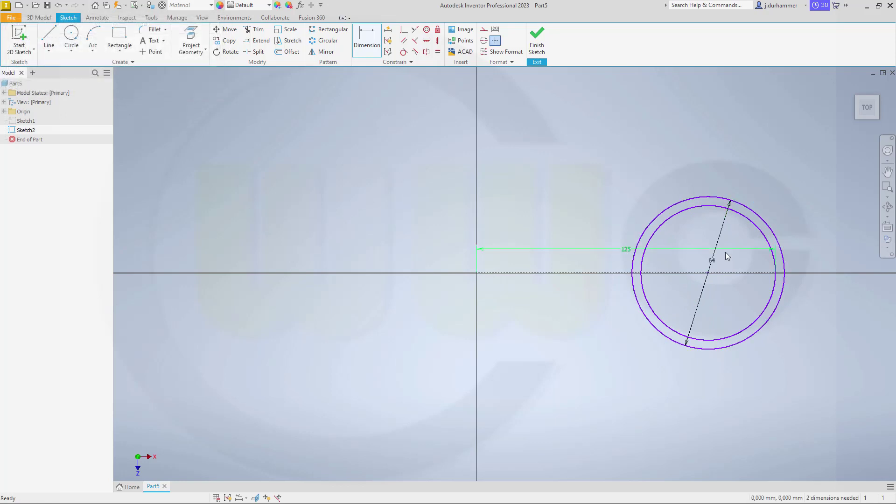
Dimension the diameter of the other, still undimensioned concentric circle as 80 mm
{"action": "key", "text": "d"}
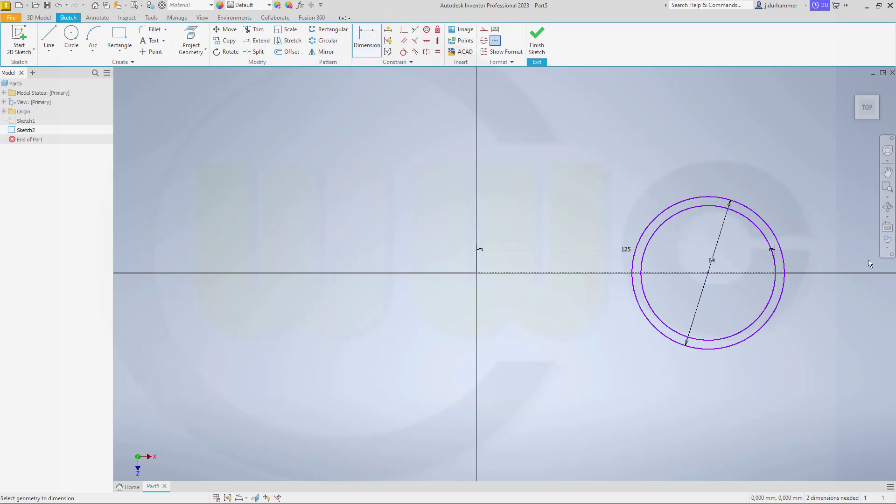
{"action": "left_click", "coordinate": [764, 238]}
{"action": "left_click", "coordinate": [724, 306]}
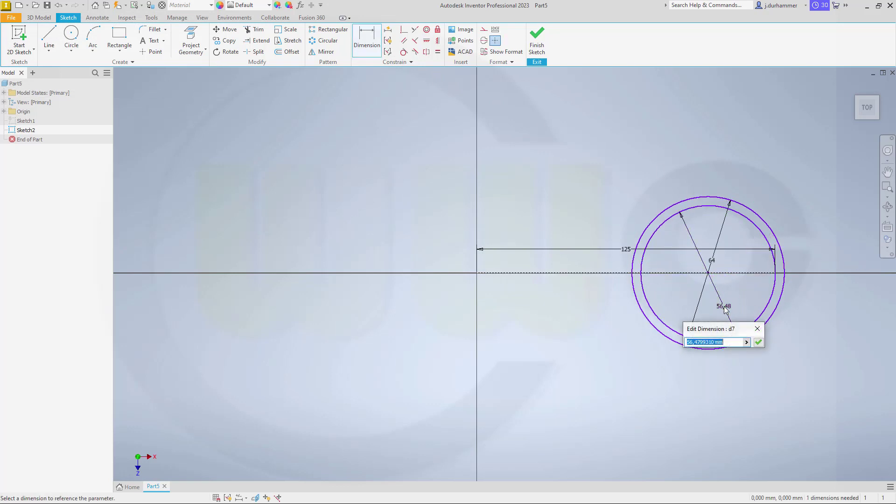
{"action": "type", "text": "80"}
{"action": "key", "text": "Return"}
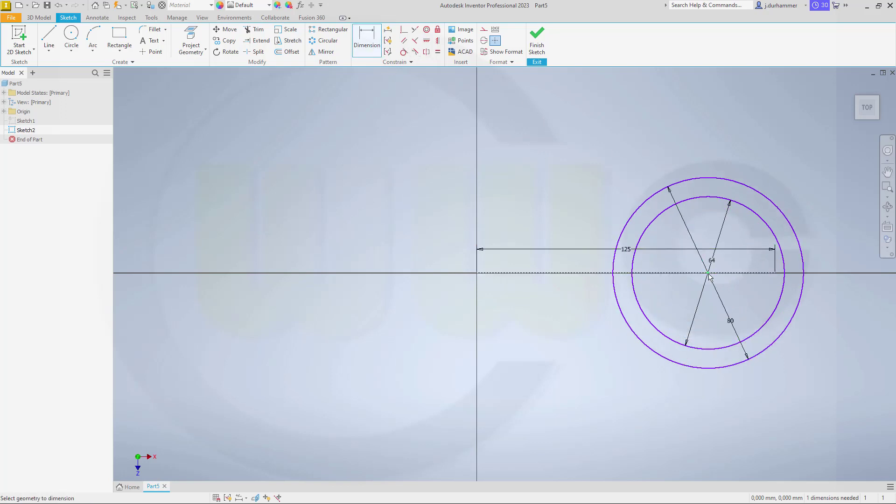
Dimension the horizontal distance from the origin to the centre of the concentric circles as 95 mm
{"action": "left_click", "coordinate": [476, 274]}
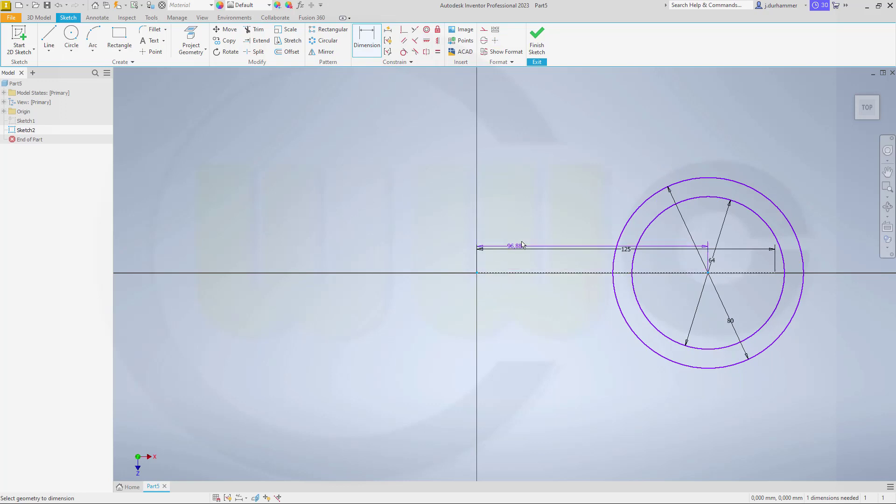
{"action": "left_click", "coordinate": [528, 162]}
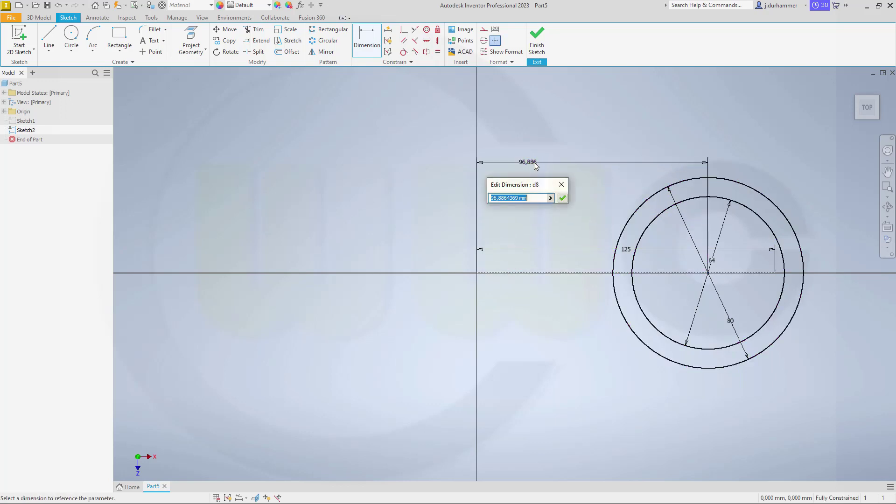
{"action": "type", "text": "95"}
{"action": "key", "text": "Return"}
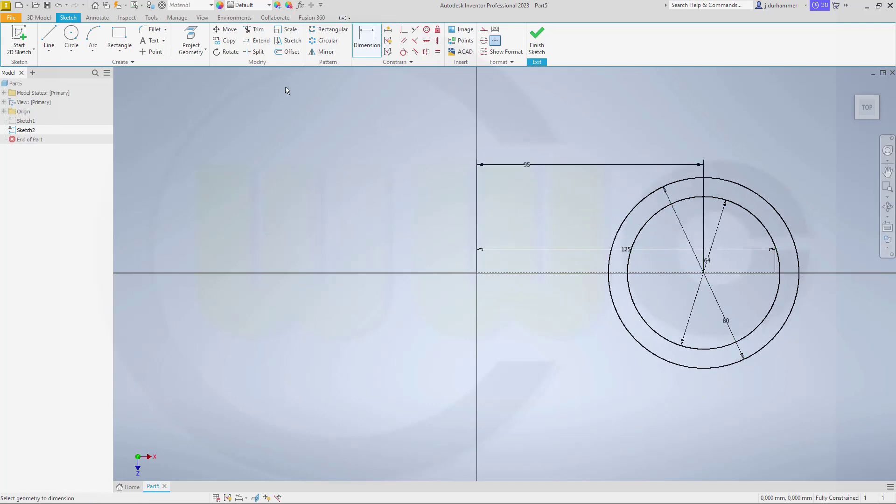
Draw a slim rectangle across the X axis, starting on the negative X side and ending just past the origin
{"action": "left_click", "coordinate": [119, 36]}
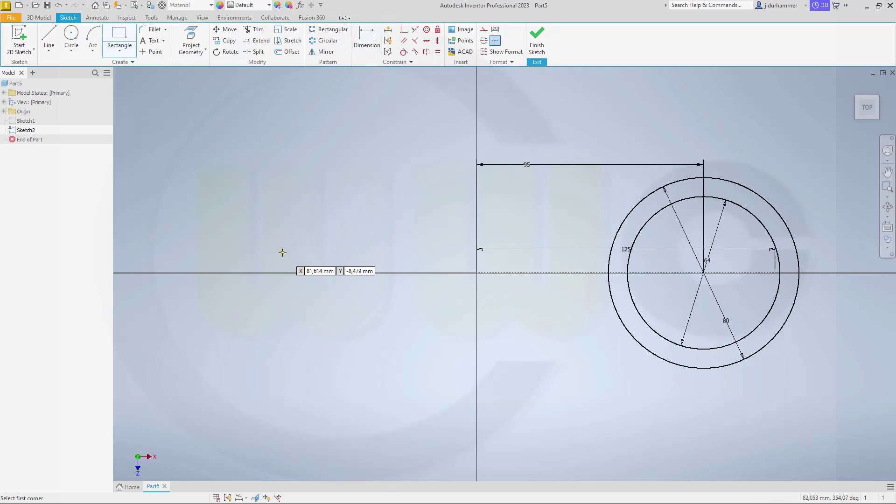
{"action": "left_click", "coordinate": [282, 253]}
{"action": "left_click", "coordinate": [495, 297]}
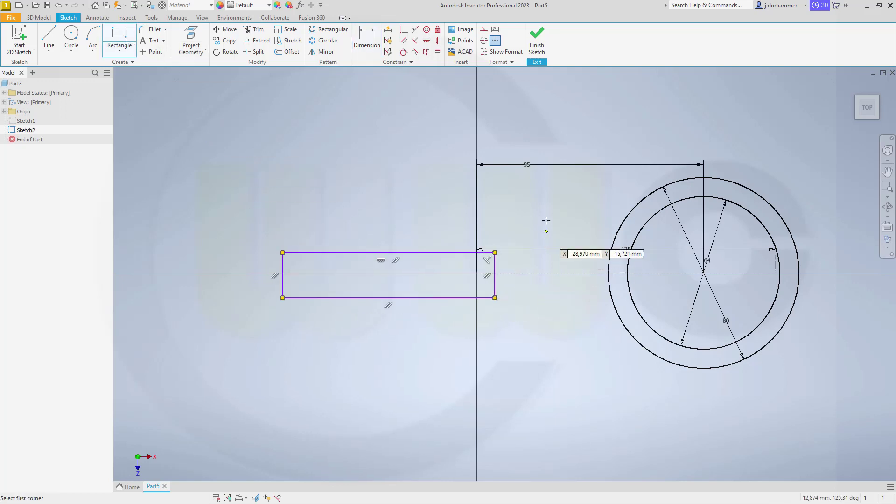
Draw two nested rectangles around the concentric circles, both extending beyond the circles along the X axis
{"action": "left_click", "coordinate": [516, 179]}
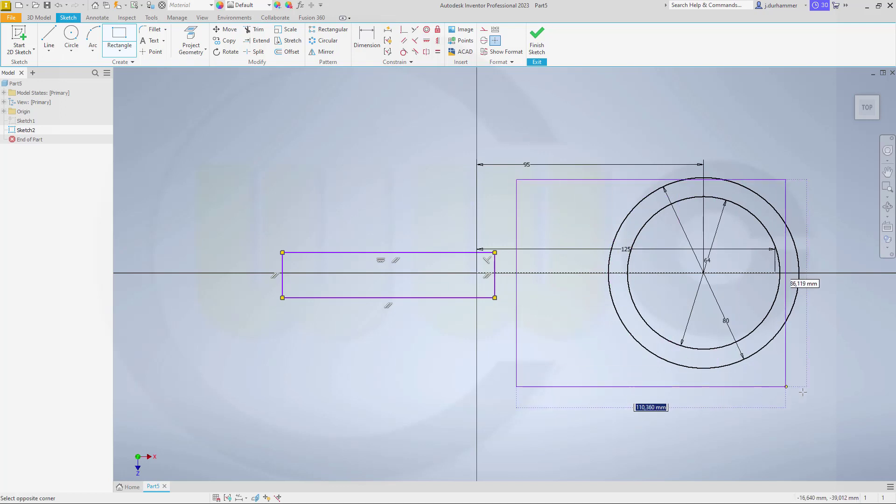
{"action": "left_click", "coordinate": [820, 373]}
{"action": "left_click", "coordinate": [541, 196]}
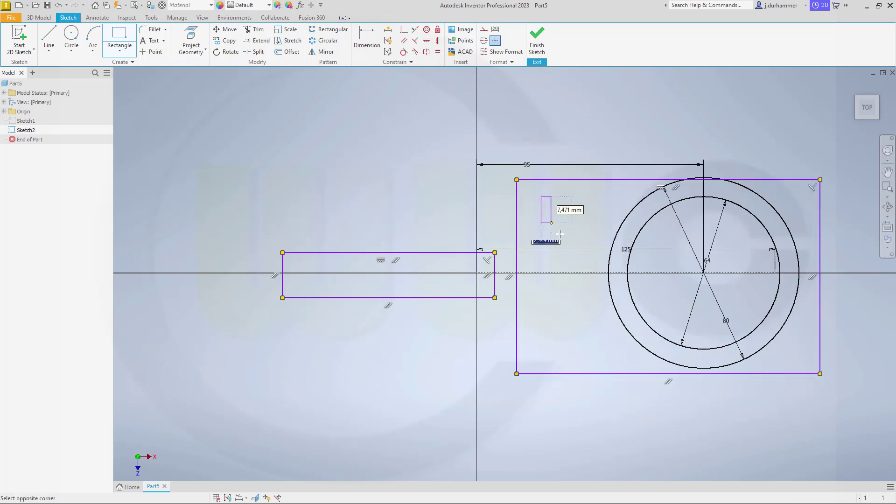
{"action": "left_click", "coordinate": [814, 349]}
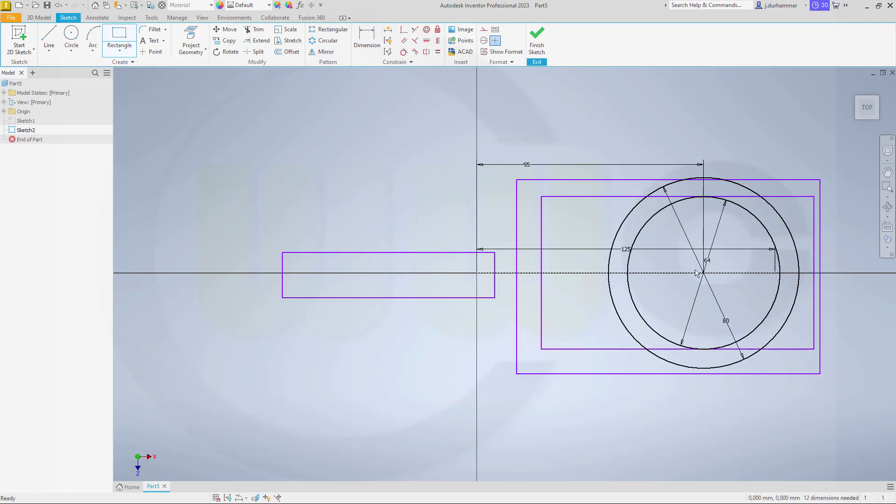
{"action": "key", "text": "Escape"}
Make the two long edges of the slim rectangle symmetric about the horizontal construction line
{"action": "left_click", "coordinate": [426, 52]}
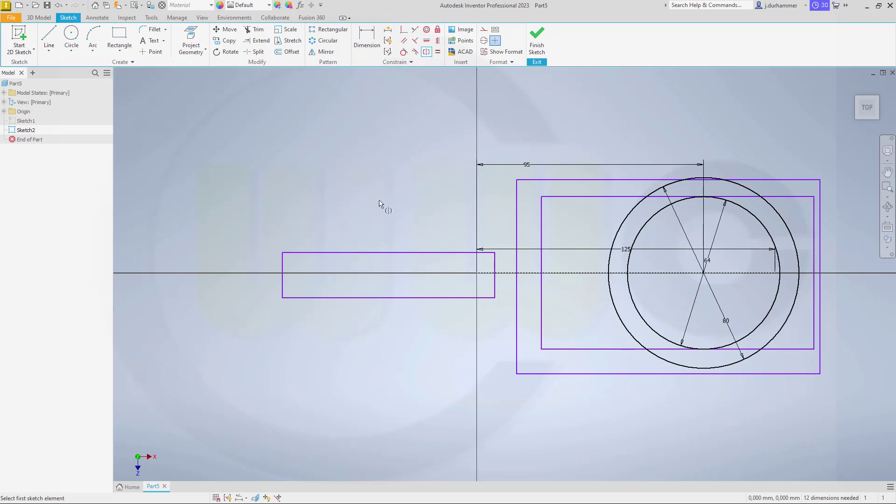
{"action": "left_click", "coordinate": [373, 252]}
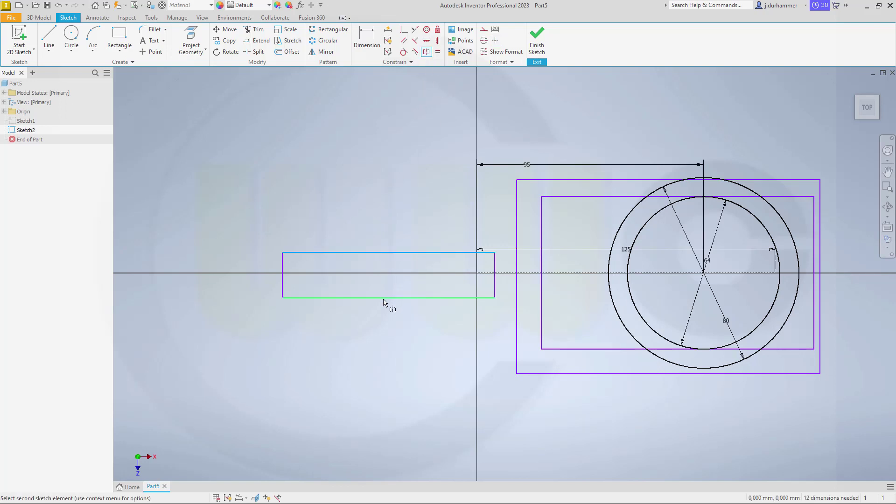
{"action": "left_click", "coordinate": [383, 298]}
{"action": "left_click", "coordinate": [572, 266]}
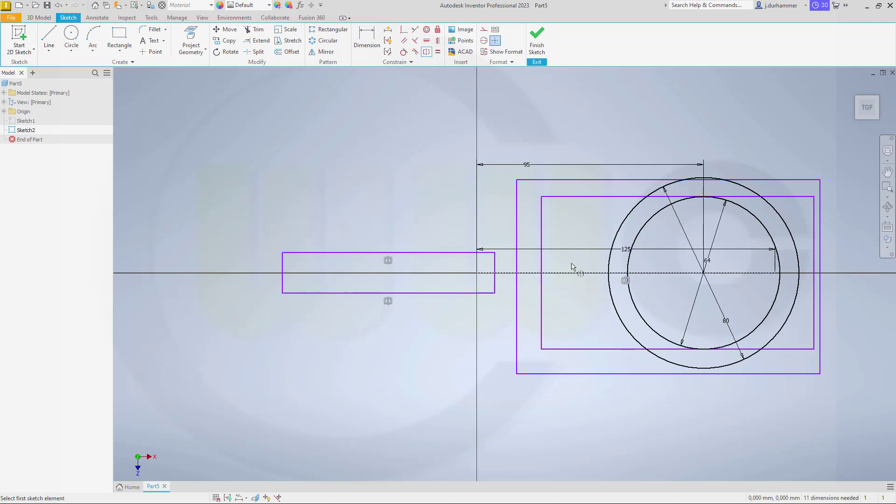
Make the horizontal edges of both nested rectangles symmetric about the horizontal construction line
{"action": "left_click", "coordinate": [568, 199]}
{"action": "left_click", "coordinate": [575, 351]}
{"action": "left_click", "coordinate": [562, 181]}
{"action": "left_click", "coordinate": [591, 373]}
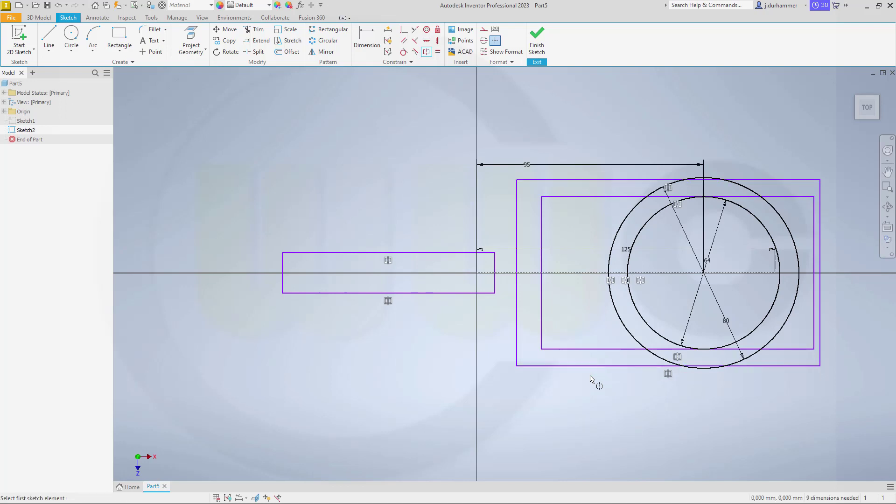
{"action": "key", "text": "Escape"}
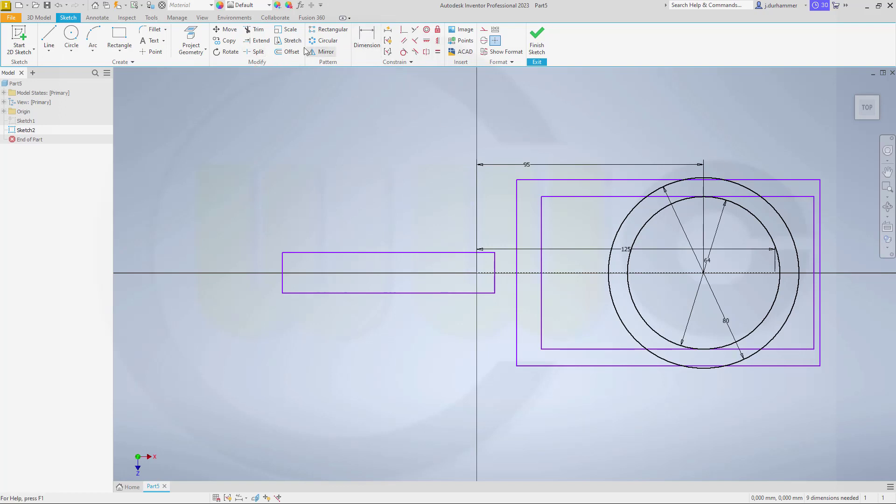
Make the larger rectangle's upper edge tangent to the 80 mm circle and the smaller rectangle's upper edge tangent to the 64 mm circle
{"action": "left_click", "coordinate": [404, 51]}
{"action": "left_click", "coordinate": [775, 213]}
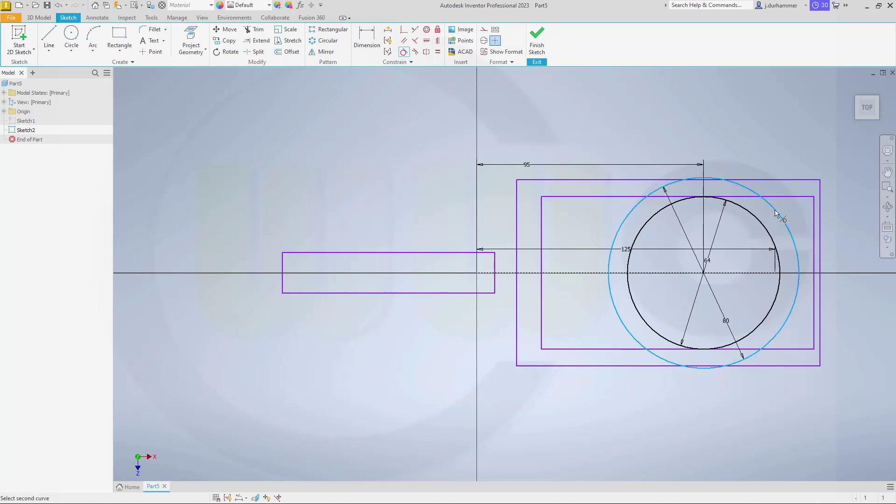
{"action": "left_click", "coordinate": [755, 180]}
{"action": "left_click", "coordinate": [748, 213]}
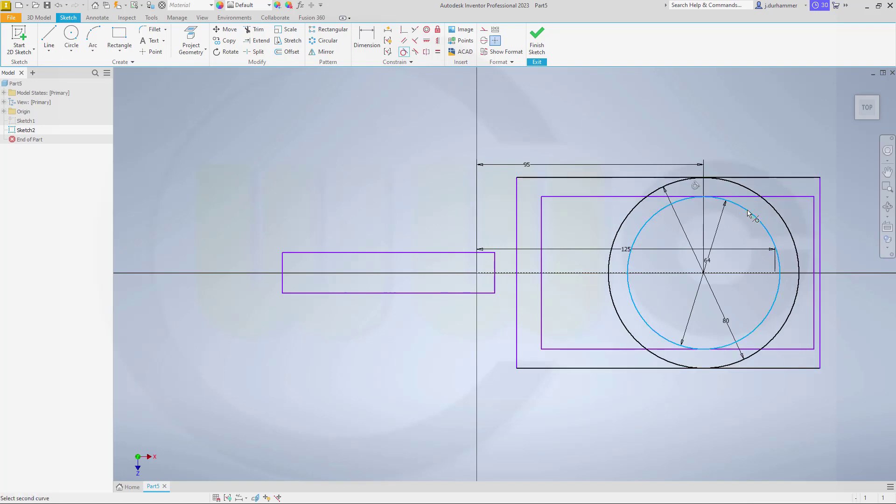
{"action": "left_click", "coordinate": [749, 197]}
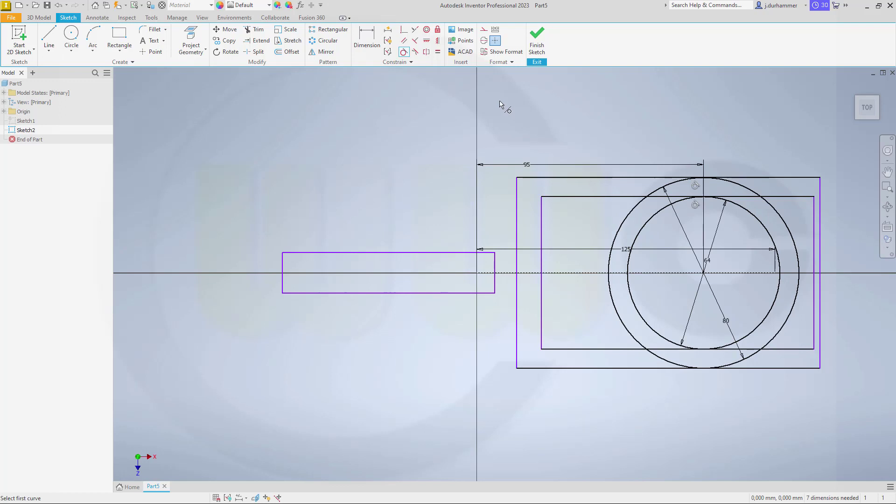
Dimension the height of the slim rectangle as 10 mm
{"action": "left_click", "coordinate": [366, 40]}
{"action": "left_click", "coordinate": [306, 253]}
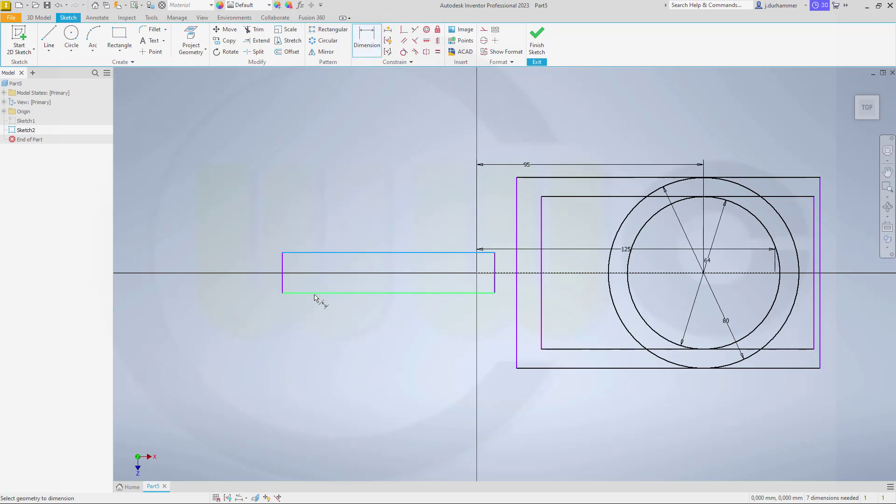
{"action": "left_click", "coordinate": [318, 293]}
{"action": "left_click", "coordinate": [267, 286]}
{"action": "type", "text": "1"}
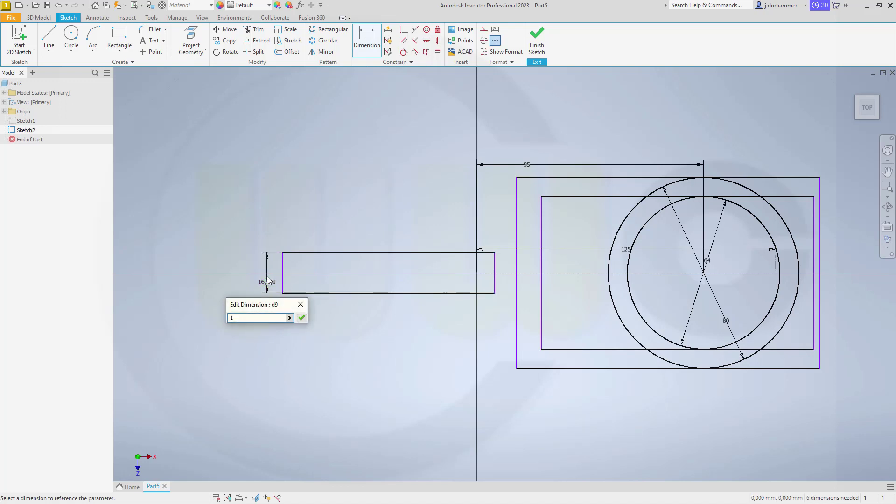
{"action": "type", "text": "0"}
{"action": "key", "text": "Return"}
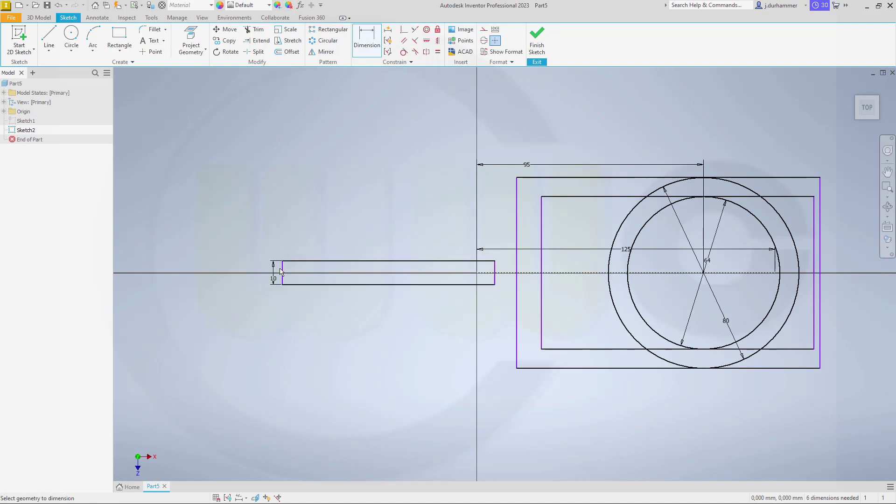
Dimension the slim rectangle's outer end 20 mm from the origin and stretch its opposite end just inside the 80 mm circle
{"action": "left_click", "coordinate": [281, 272]}
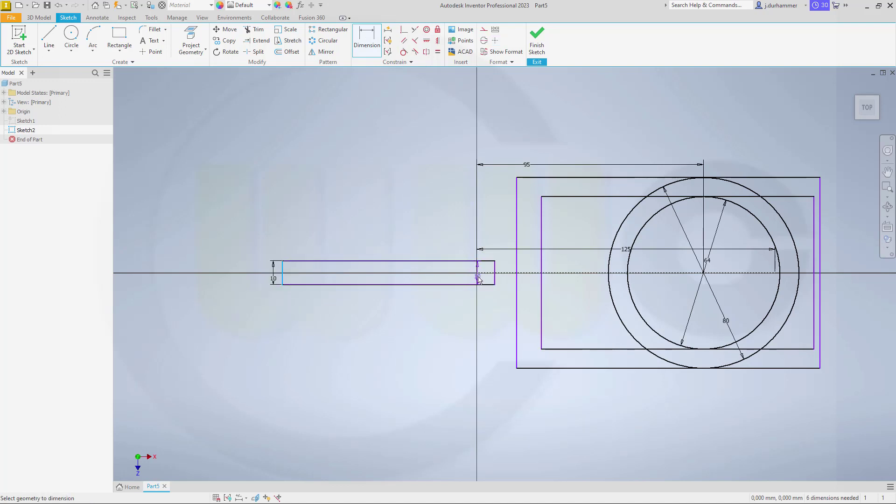
{"action": "left_click", "coordinate": [479, 275]}
{"action": "left_click", "coordinate": [429, 319]}
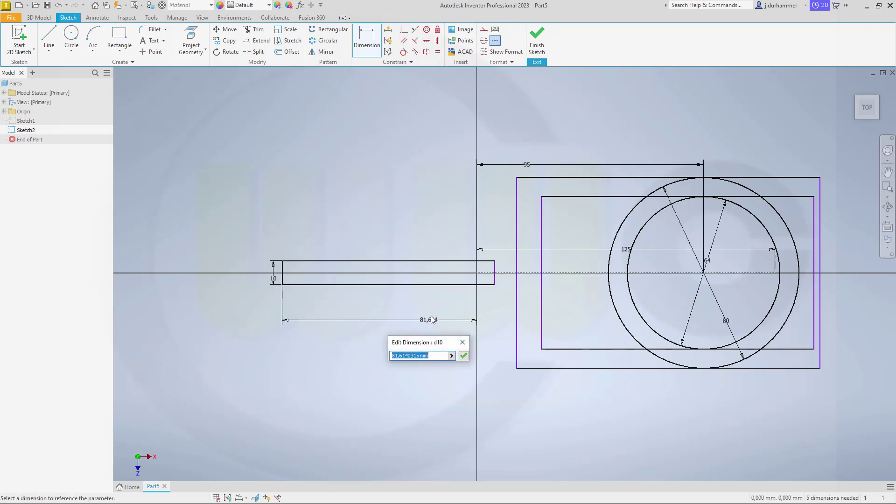
{"action": "type", "text": "20"}
{"action": "key", "text": "Return"}
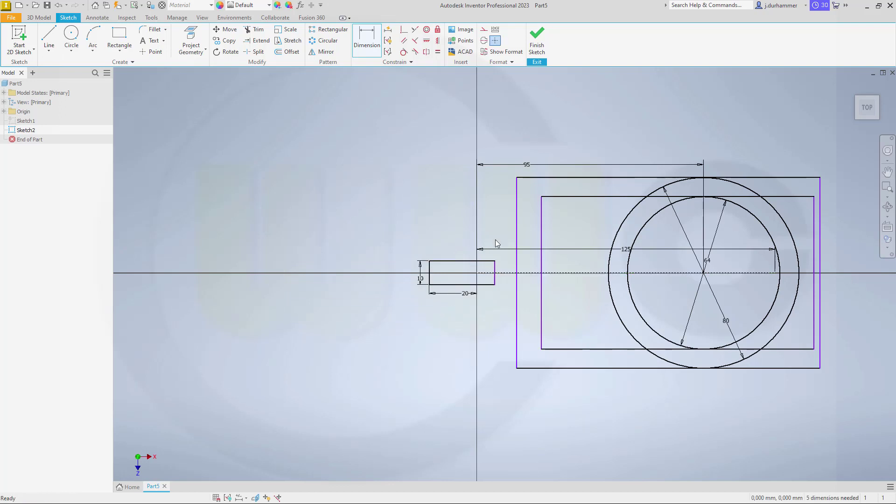
{"action": "key", "text": "Escape"}
{"action": "left_click_drag", "start_coordinate": [499, 268], "coordinate": [620, 269]}
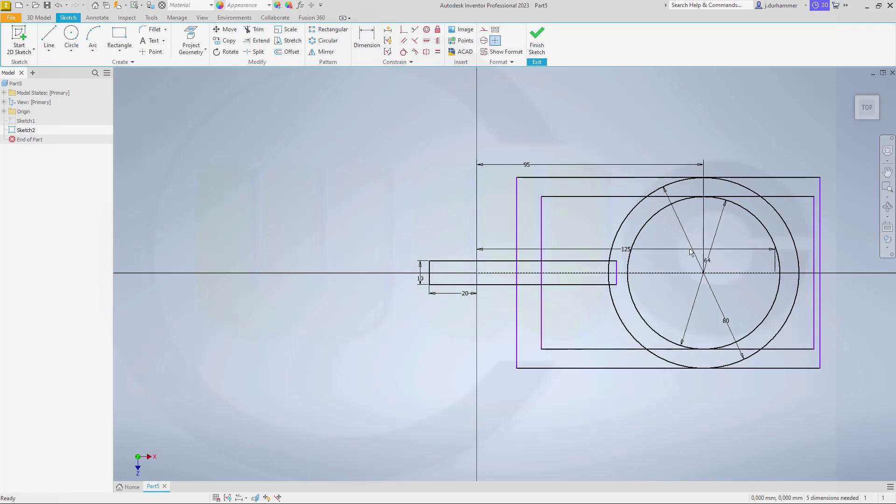
Dimension the distance from the origin to the smaller nested rectangle's nearest vertical edge as 73 mm
{"action": "left_click", "coordinate": [369, 45]}
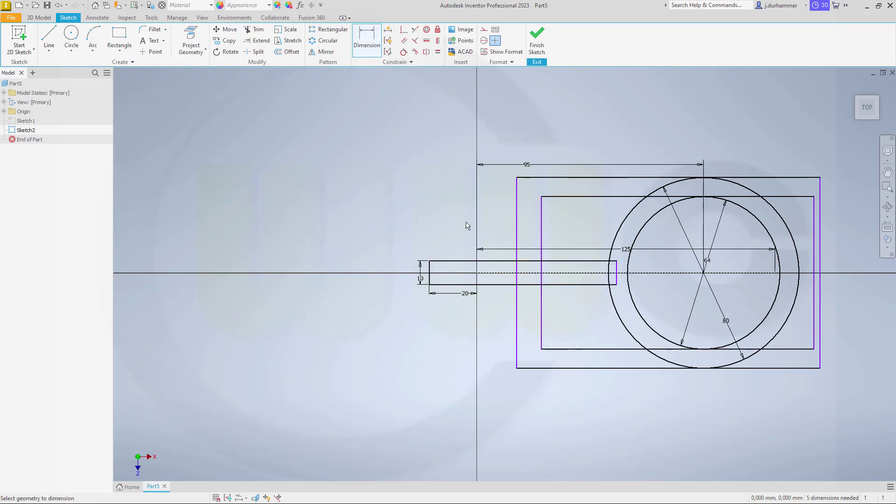
{"action": "left_click", "coordinate": [477, 273]}
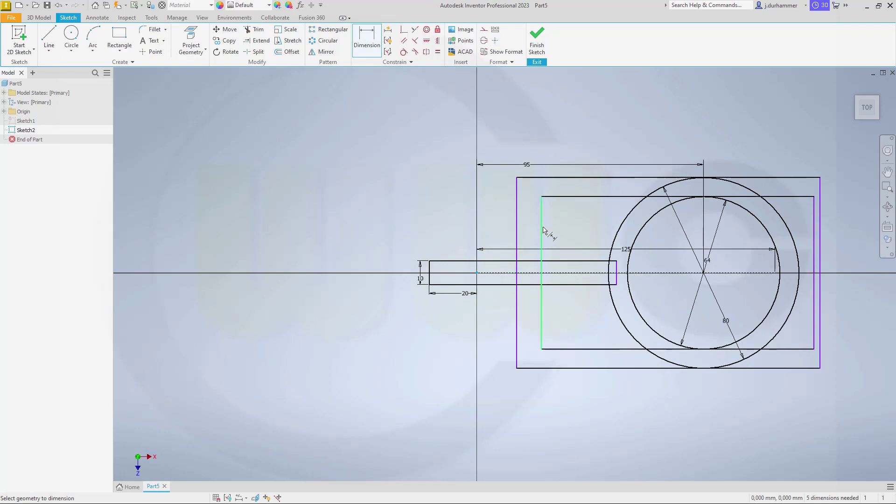
{"action": "left_click", "coordinate": [541, 233]}
{"action": "left_click", "coordinate": [525, 129]}
{"action": "type", "text": "7"}
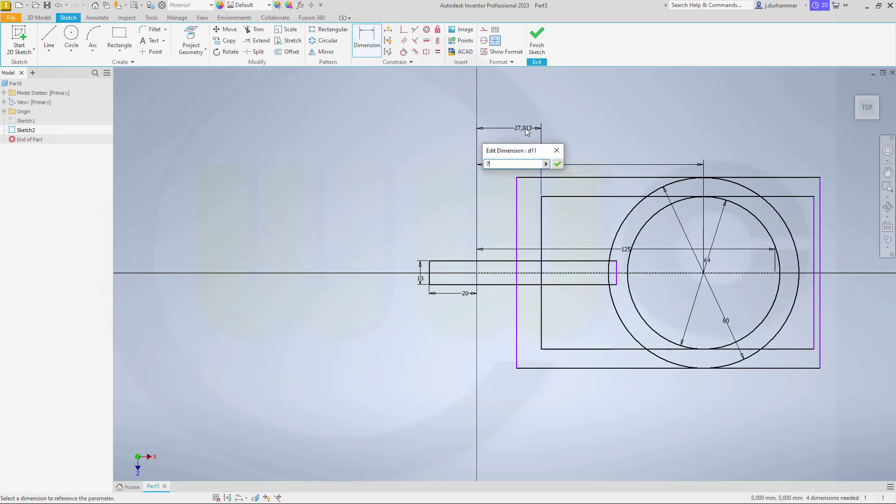
{"action": "type", "text": "3"}
{"action": "key", "text": "Return"}
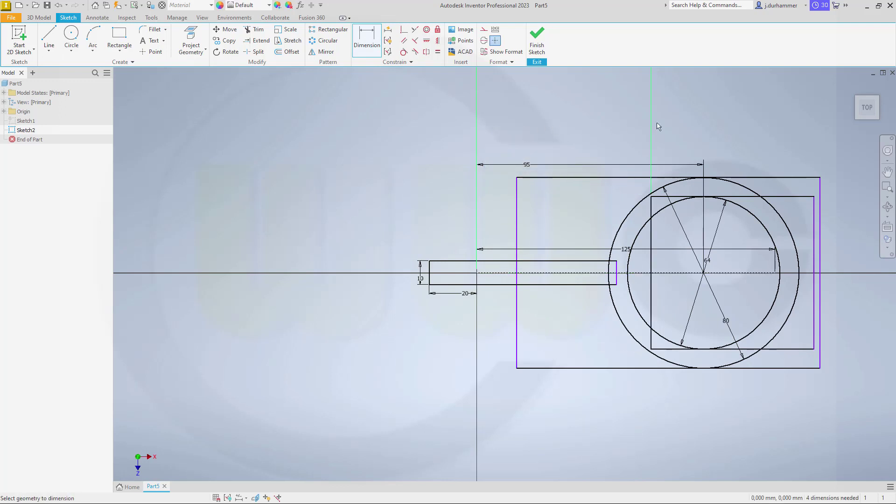
Dimension the distance from the origin to the larger rectangle's farthest vertical edge as 125 mm
{"action": "scroll", "coordinate": [854, 243], "scroll_direction": "down", "scroll_amount": 3}
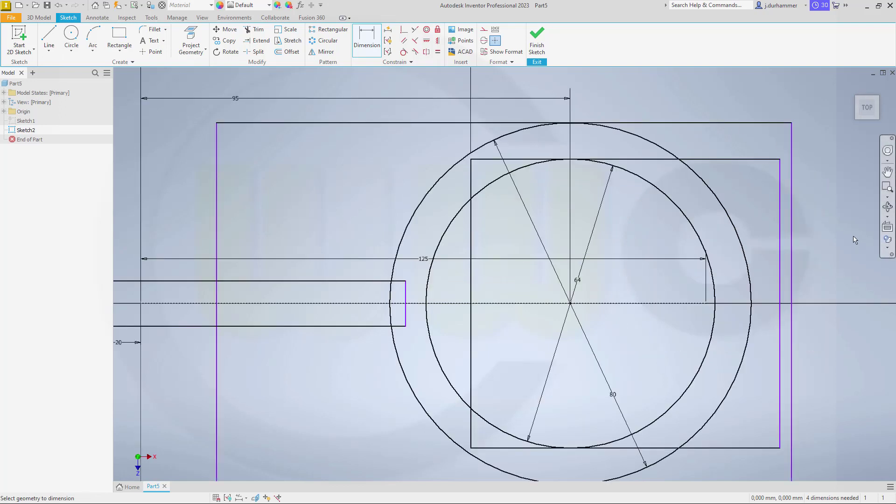
{"action": "left_click", "coordinate": [792, 155]}
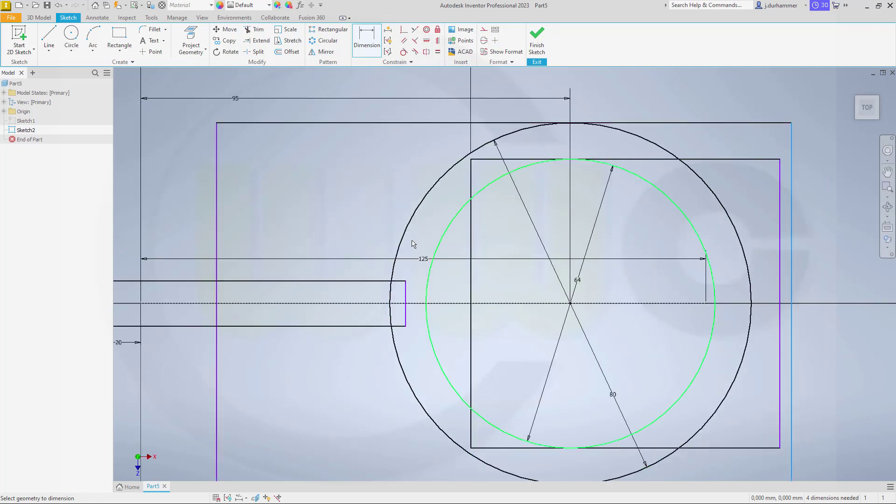
{"action": "left_click", "coordinate": [141, 305]}
{"action": "left_click", "coordinate": [351, 77]}
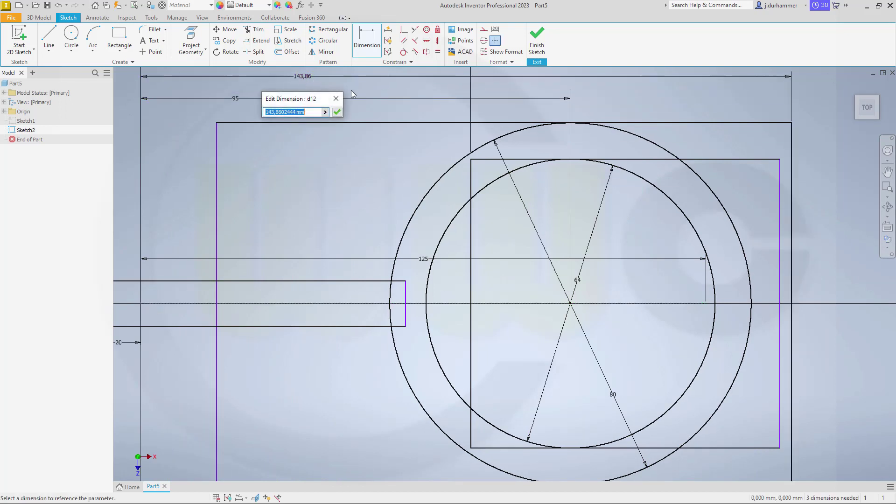
{"action": "type", "text": "125"}
{"action": "key", "text": "Return"}
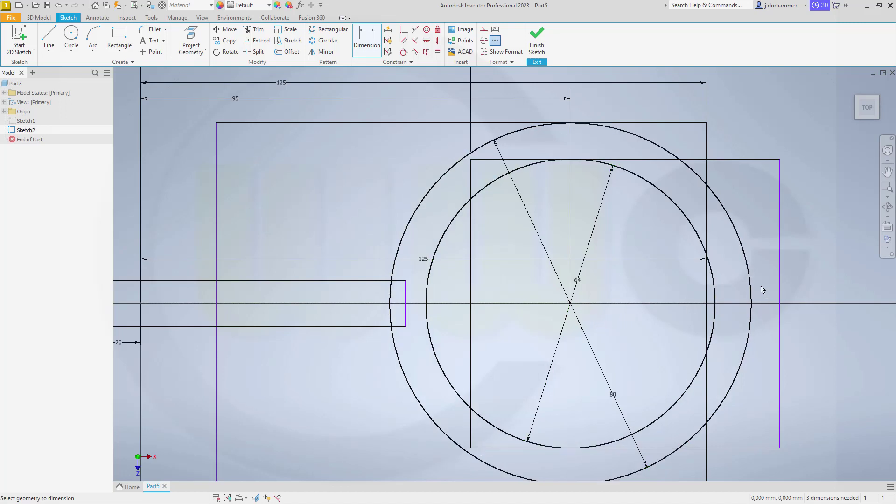
Delete the larger rectangle's vertical edge nearest the origin and the smaller nested rectangle's farthest vertical edge
{"action": "scroll", "coordinate": [803, 294], "scroll_direction": "down", "scroll_amount": 3}
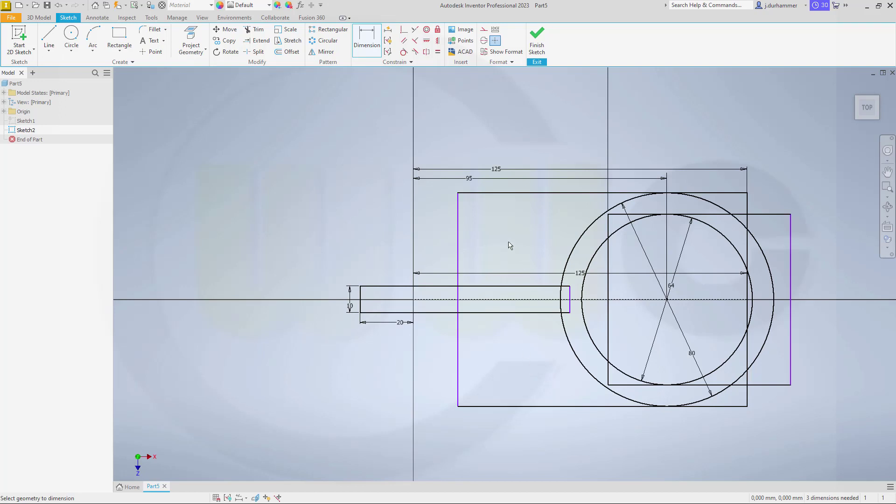
{"action": "left_click", "coordinate": [459, 221]}
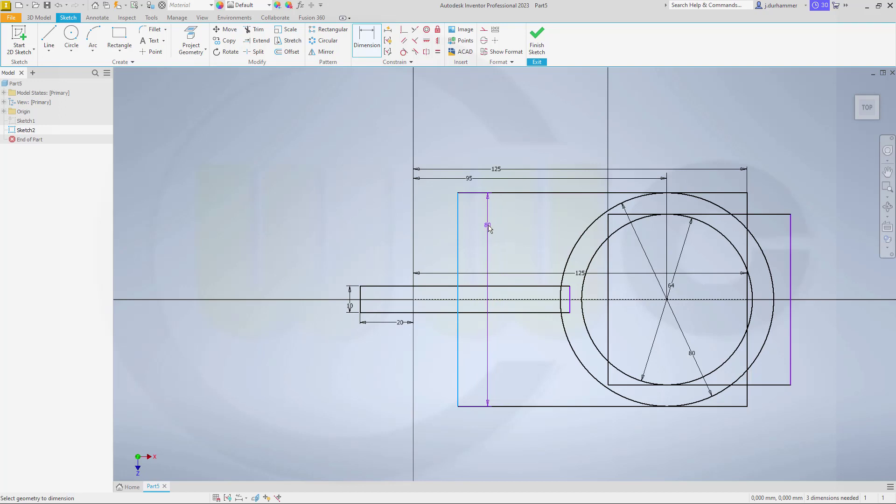
{"action": "key", "text": "Escape"}
{"action": "left_click", "coordinate": [458, 233]}
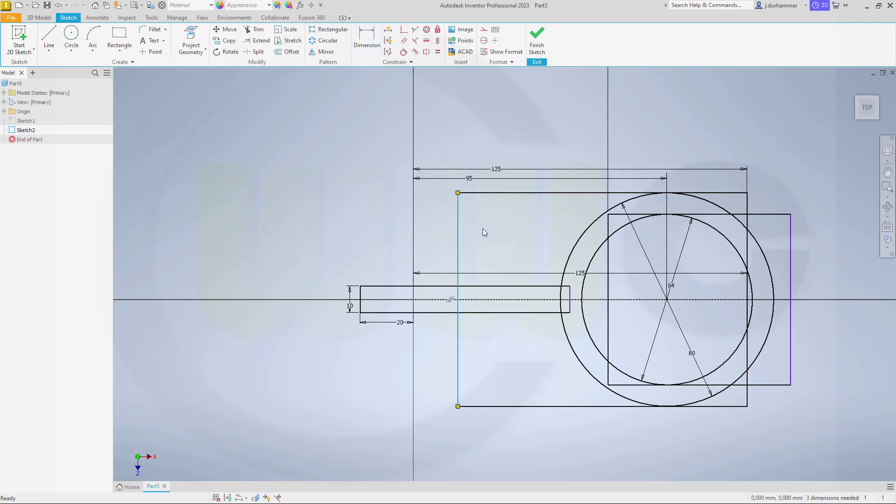
{"action": "key", "text": "Delete"}
{"action": "left_click", "coordinate": [790, 241]}
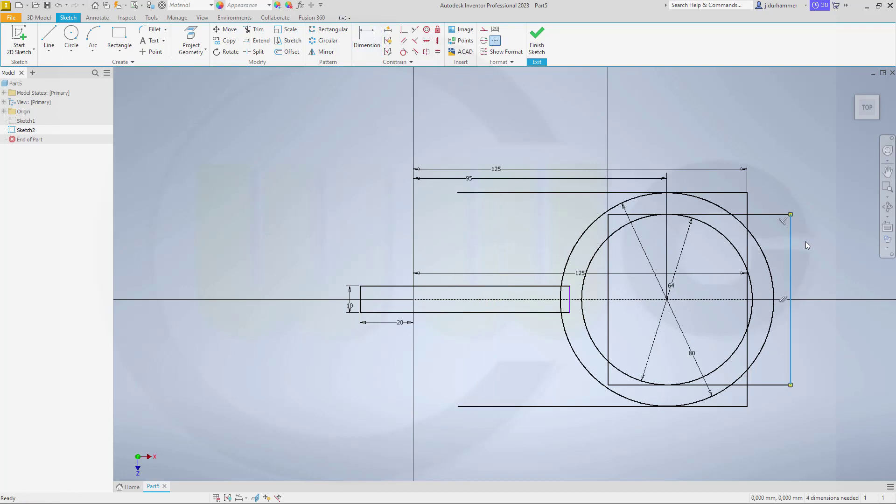
{"action": "key", "text": "Delete"}
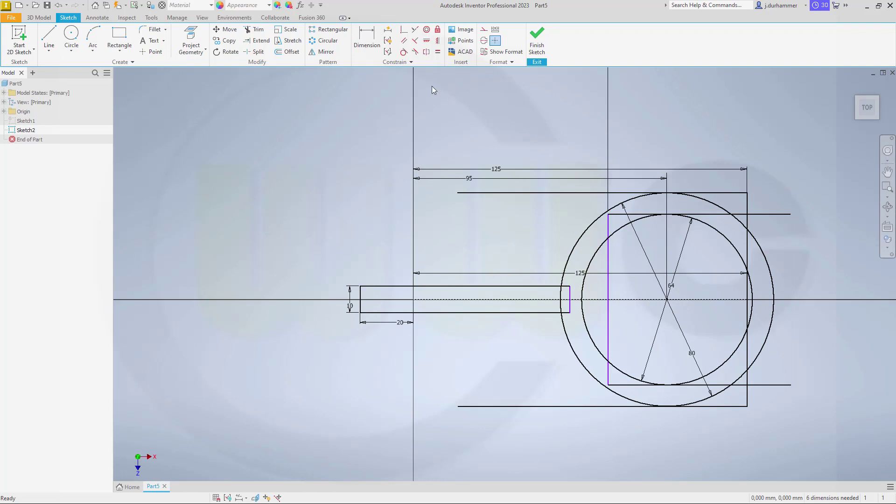
Trim the 80 mm circle and the smaller rectangle's horizontal edges where they extend beyond the larger rectangle's remaining vertical edge
{"action": "left_click", "coordinate": [257, 30]}
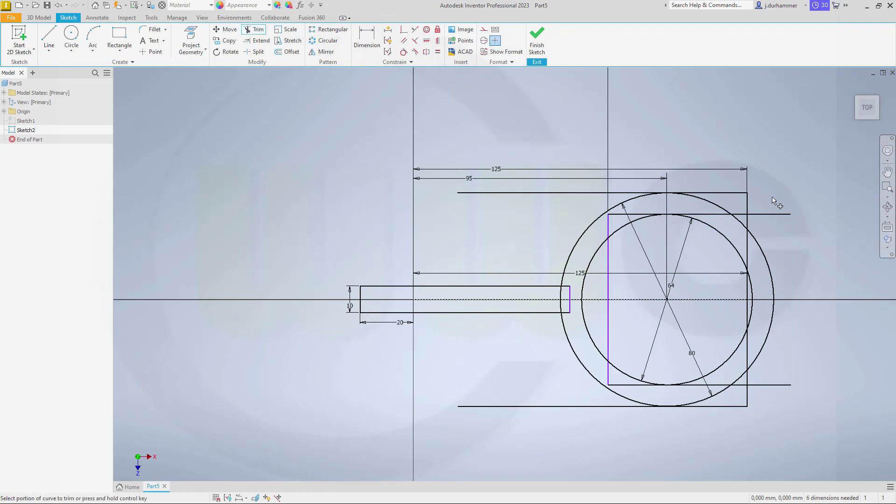
{"action": "left_click_drag", "start_coordinate": [773, 202], "coordinate": [763, 273]}
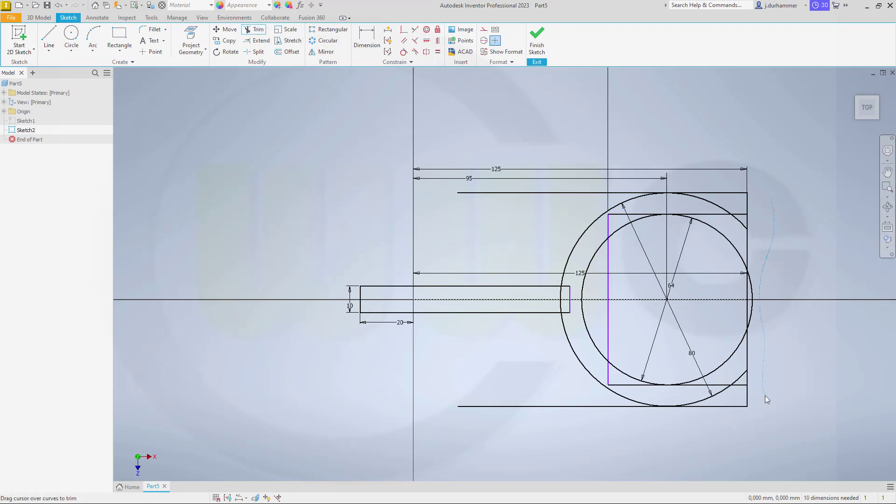
{"action": "left_click_drag", "start_coordinate": [765, 396], "coordinate": [765, 398]}
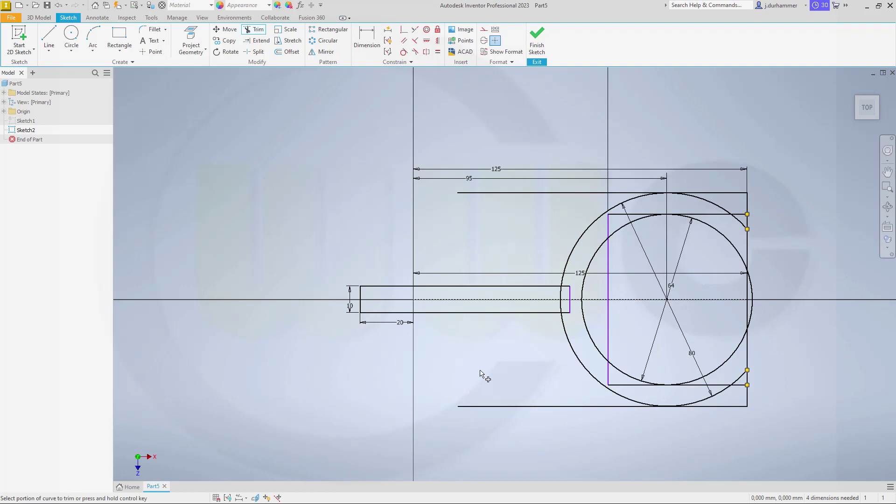
Trim the larger rectangle's upper and lower edges back to their tangent points on the 80 mm circle
{"action": "scroll", "coordinate": [483, 376], "scroll_direction": "up", "scroll_amount": 2}
{"action": "scroll", "coordinate": [509, 409], "scroll_direction": "down", "scroll_amount": 2}
{"action": "left_click_drag", "start_coordinate": [518, 408], "coordinate": [524, 442]}
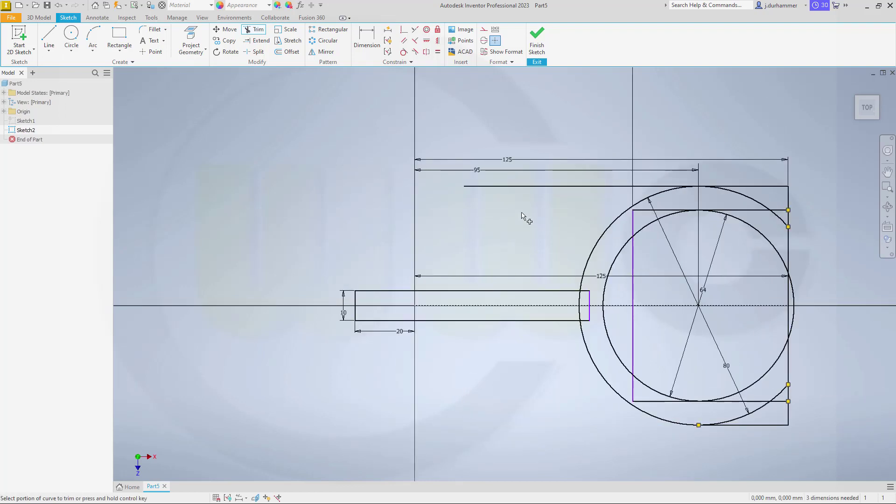
{"action": "left_click_drag", "start_coordinate": [524, 208], "coordinate": [523, 182]}
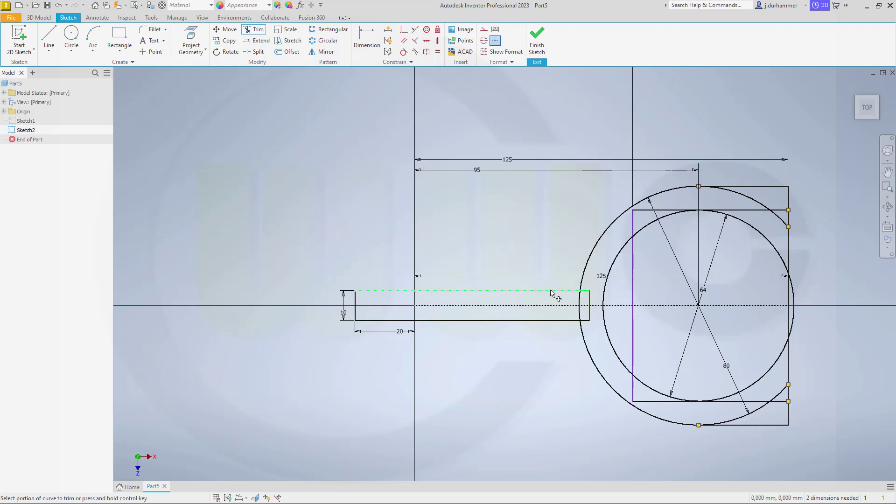
Trim the slim rectangle's end inside the 80 mm circle and the circle segment between its long edges
{"action": "scroll", "coordinate": [595, 314], "scroll_direction": "up", "scroll_amount": 3}
{"action": "mouse_move", "coordinate": [593, 314]}
{"action": "left_mouse_down"}
{"action": "mouse_move", "coordinate": [562, 312]}
{"action": "mouse_move", "coordinate": [565, 280]}
{"action": "mouse_move", "coordinate": [594, 286]}
{"action": "mouse_move", "coordinate": [581, 260]}
{"action": "left_mouse_up"}
{"action": "left_click_drag", "start_coordinate": [579, 333], "coordinate": [579, 313]}
{"action": "scroll", "coordinate": [688, 294], "scroll_direction": "down", "scroll_amount": 5}
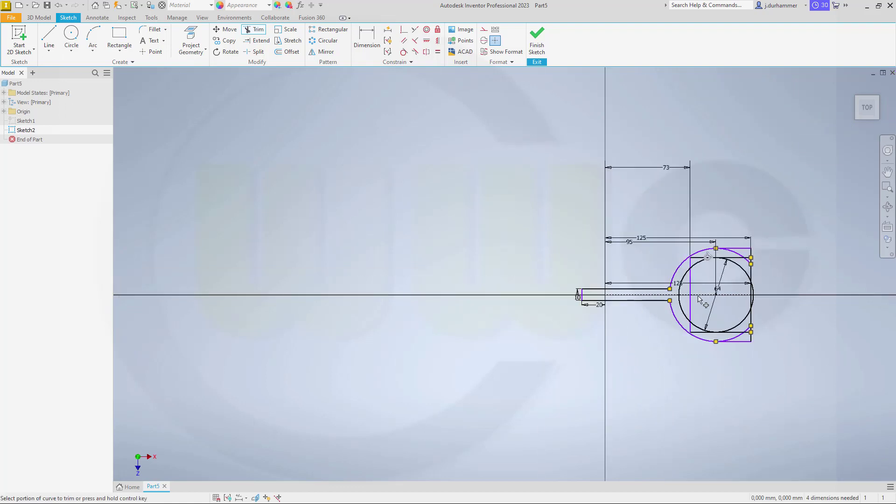
Trim the arm-side halves of the 64 mm circle and the excess arc ends and vertical edge pieces near both arm tips
{"action": "scroll", "coordinate": [702, 301], "scroll_direction": "up", "scroll_amount": 2}
{"action": "mouse_move", "coordinate": [842, 301]}
{"action": "middle_mouse_down"}
{"action": "mouse_move", "coordinate": [816, 310]}
{"action": "mouse_move", "coordinate": [740, 300]}
{"action": "middle_mouse_up"}
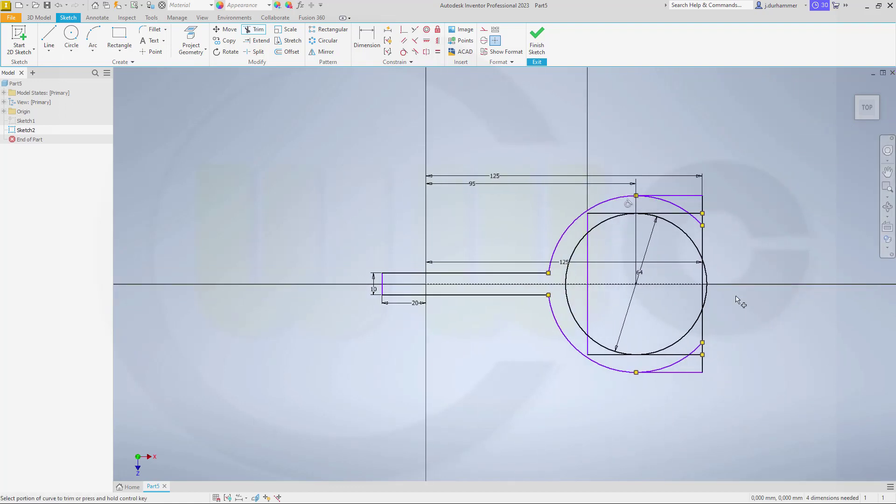
{"action": "scroll", "coordinate": [740, 298], "scroll_direction": "up", "scroll_amount": 3}
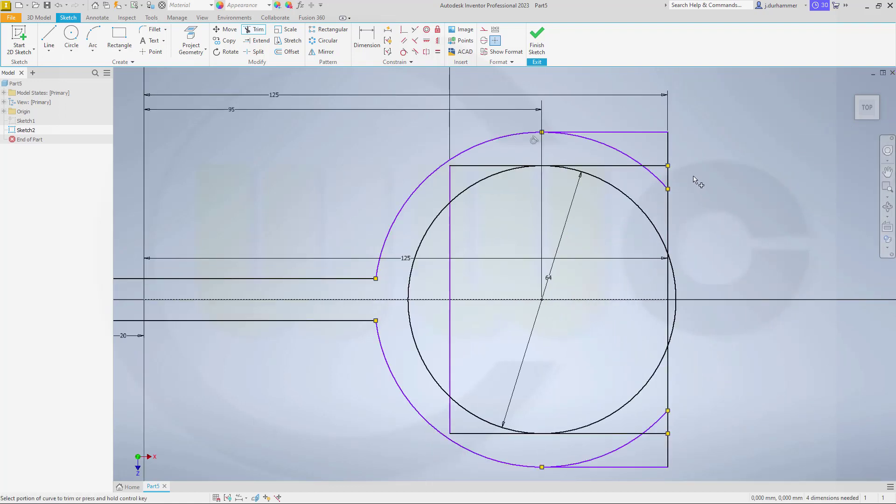
{"action": "left_click_drag", "start_coordinate": [691, 176], "coordinate": [565, 181]}
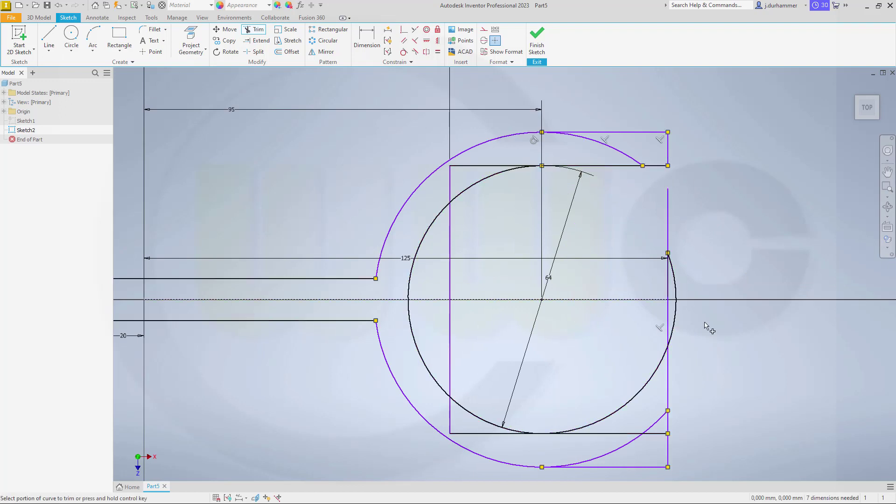
{"action": "left_click_drag", "start_coordinate": [685, 424], "coordinate": [586, 409]}
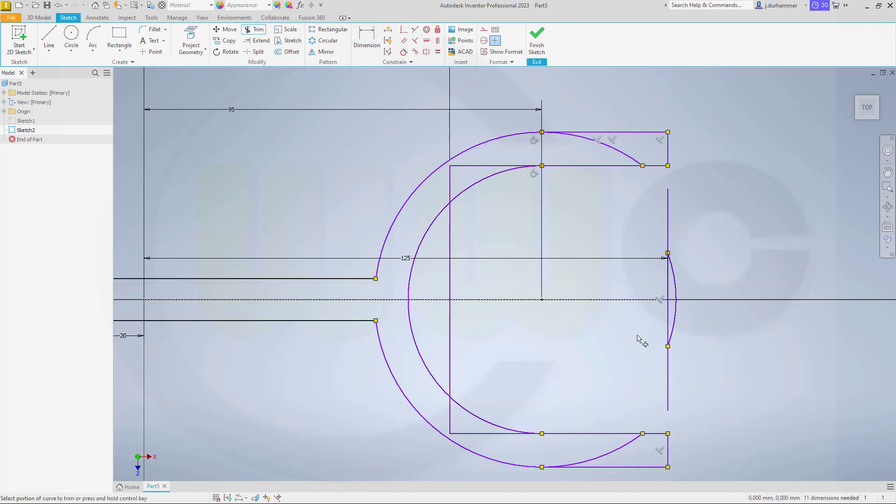
Delete the leftover vertical line and small arc across the fork's open end
{"action": "key", "text": "Escape"}
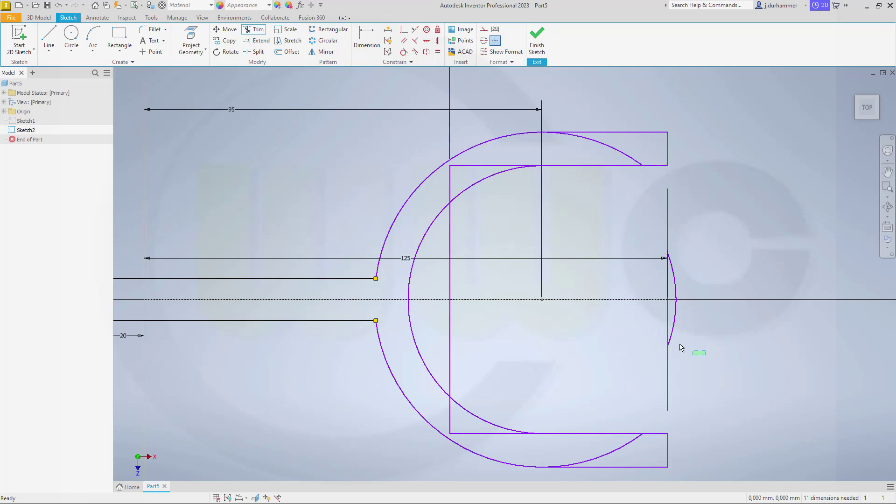
{"action": "left_click", "coordinate": [667, 321]}
{"action": "key", "text": "Delete"}
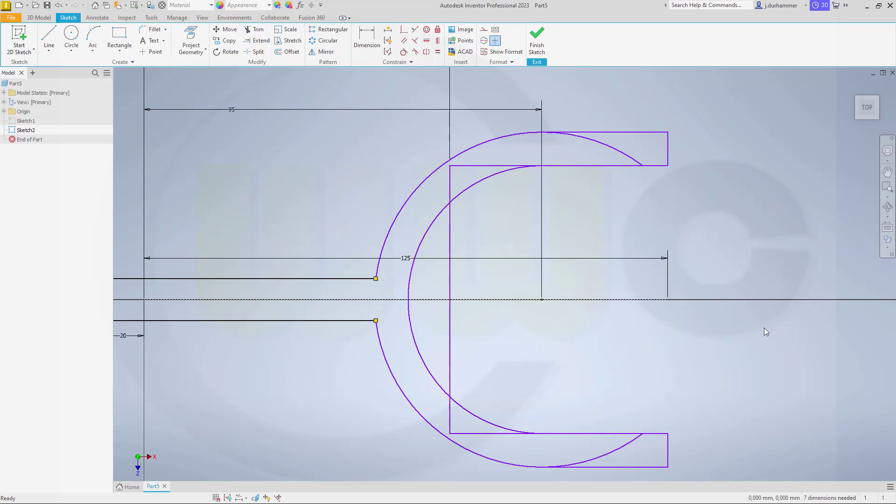
Trim the leftover outer arc segments inside both arms and the smaller rectangle's corners outside the inner arc
{"action": "left_click", "coordinate": [255, 29]}
{"action": "left_click_drag", "start_coordinate": [632, 148], "coordinate": [597, 147]}
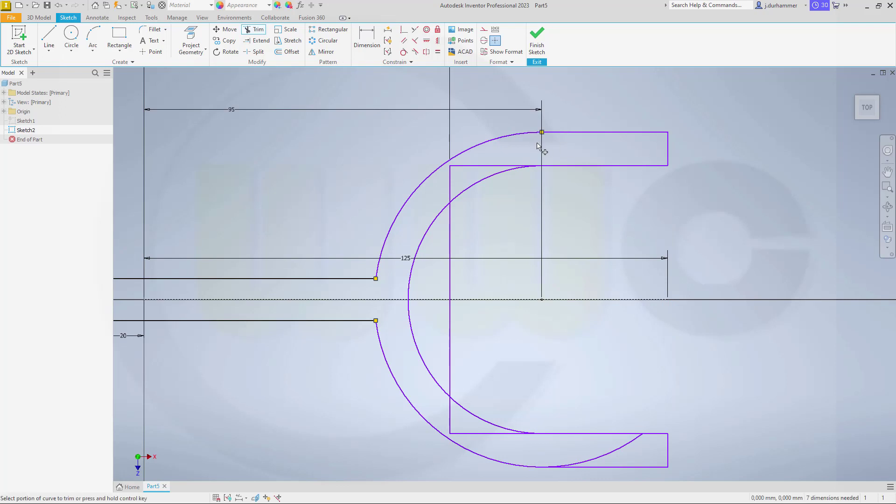
{"action": "mouse_move", "coordinate": [490, 161]}
{"action": "left_mouse_down"}
{"action": "mouse_move", "coordinate": [441, 186]}
{"action": "mouse_move", "coordinate": [411, 312]}
{"action": "mouse_move", "coordinate": [436, 411]}
{"action": "mouse_move", "coordinate": [464, 427]}
{"action": "mouse_move", "coordinate": [596, 454]}
{"action": "mouse_move", "coordinate": [640, 446]}
{"action": "left_mouse_up"}
{"action": "key", "text": "Escape"}
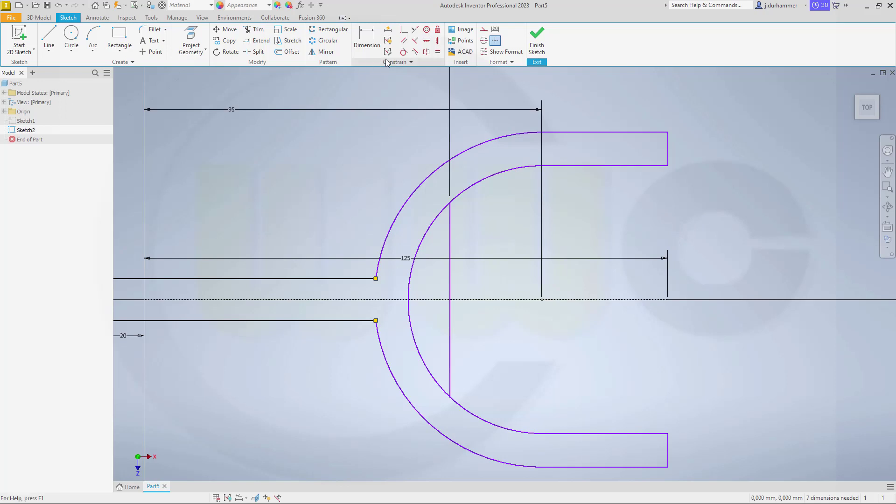
Apply a Collinear constraint between the end edges of the two fork arms
{"action": "left_click", "coordinate": [414, 30]}
{"action": "left_click", "coordinate": [667, 147]}
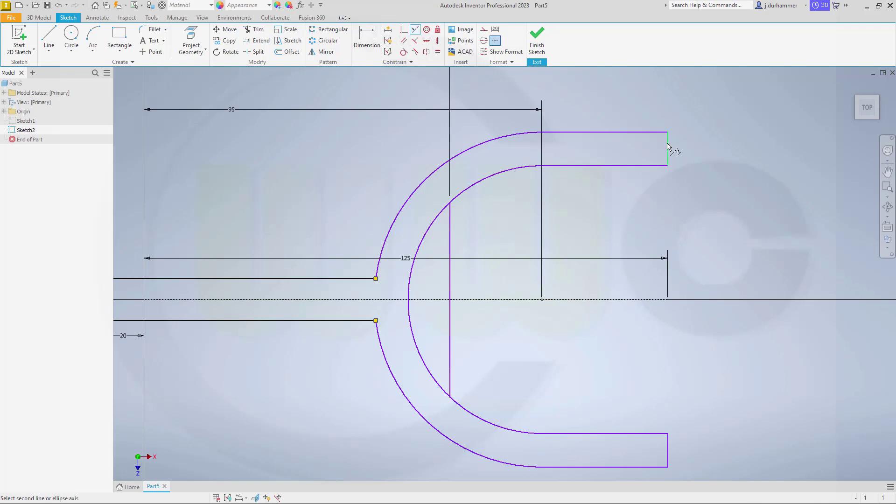
{"action": "left_click", "coordinate": [668, 451]}
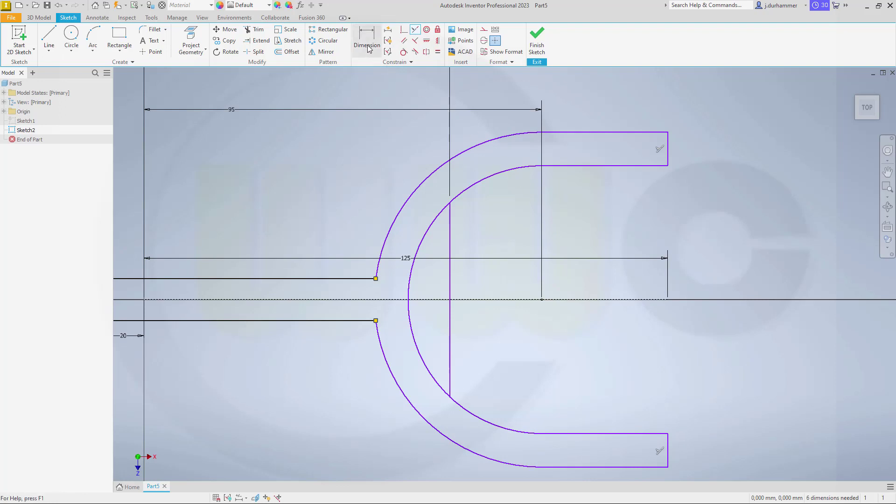
Dimension the distance from the origin to the upper arm's end edge as 125 mm
{"action": "left_click", "coordinate": [367, 45]}
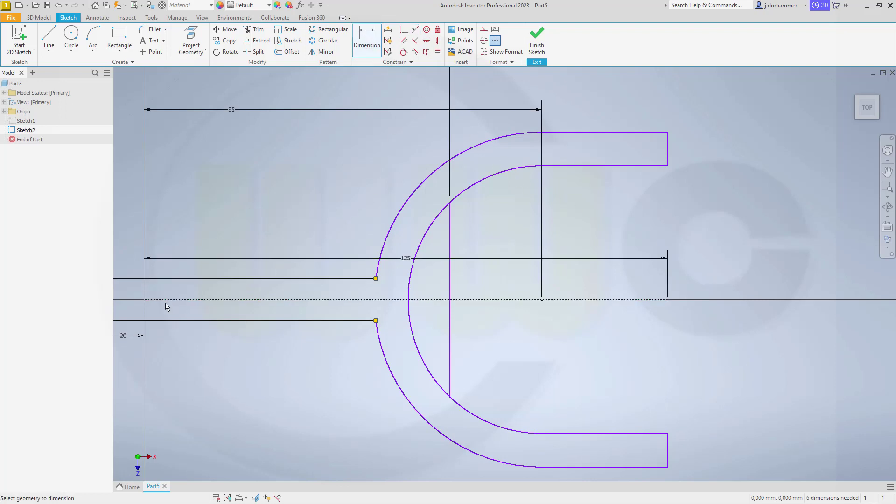
{"action": "left_click", "coordinate": [668, 158]}
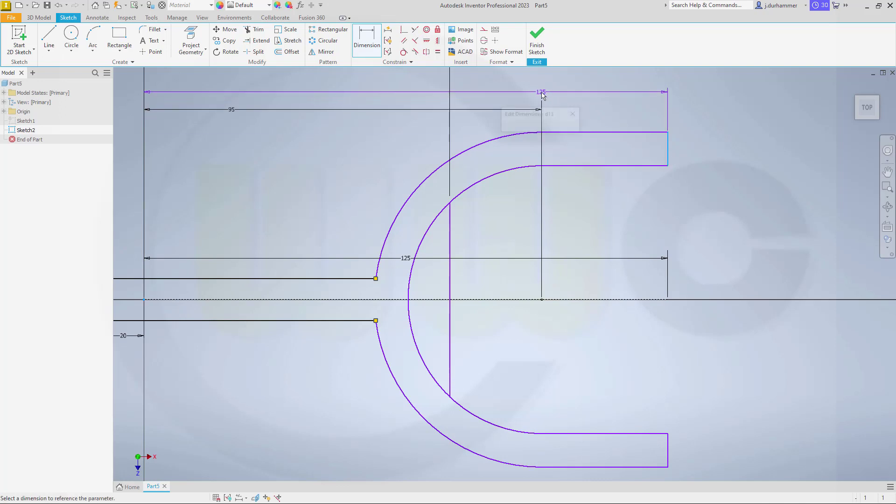
{"action": "left_click", "coordinate": [599, 96]}
{"action": "type", "text": "125"}
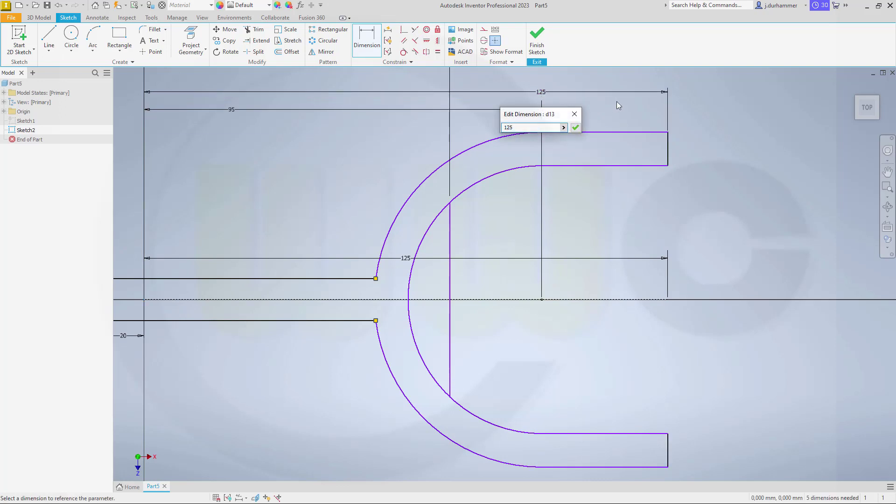
{"action": "key", "text": "Return"}
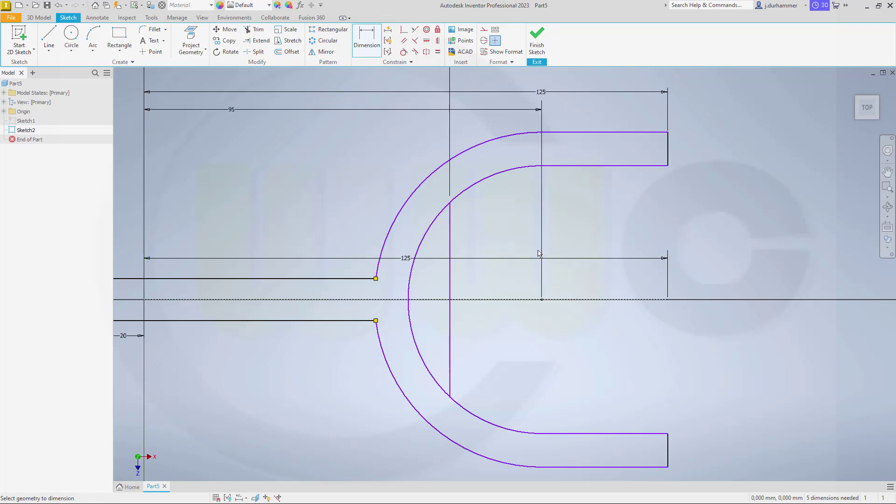
Dimension the fork's lower outer arc with a 40 mm radius and its inner arc with a 32 mm radius
{"action": "left_click", "coordinate": [406, 396]}
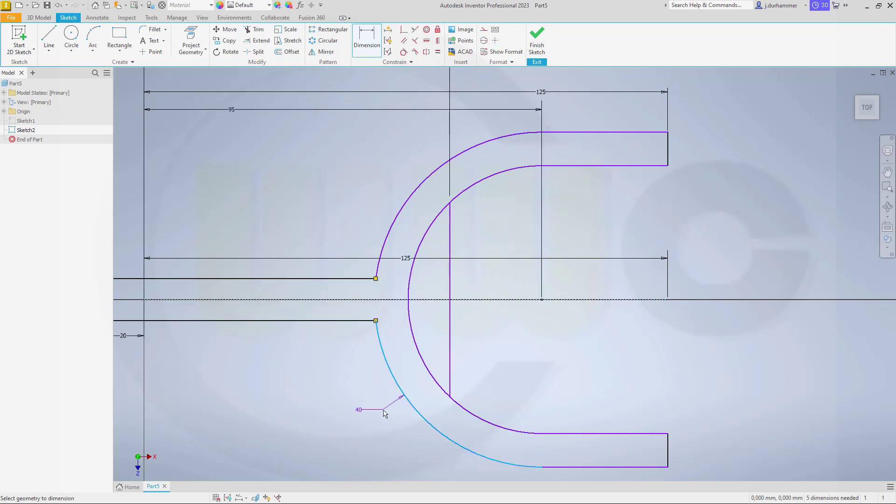
{"action": "left_click", "coordinate": [360, 410]}
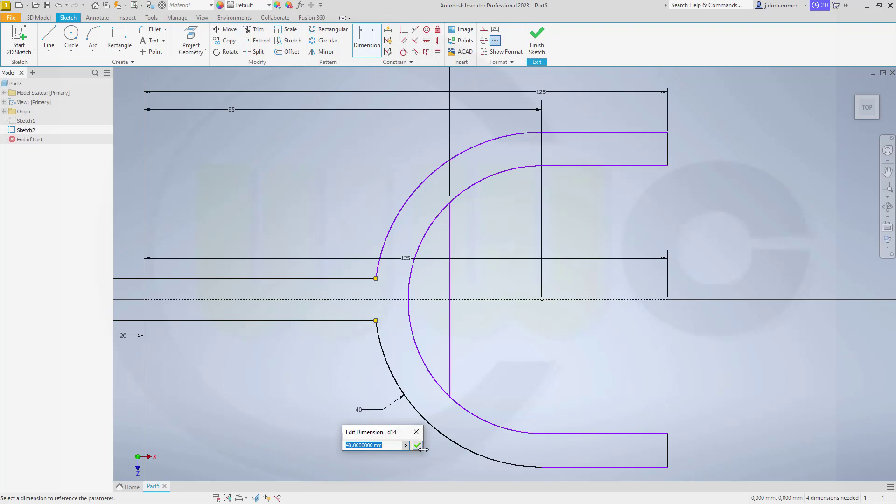
{"action": "left_click", "coordinate": [418, 445]}
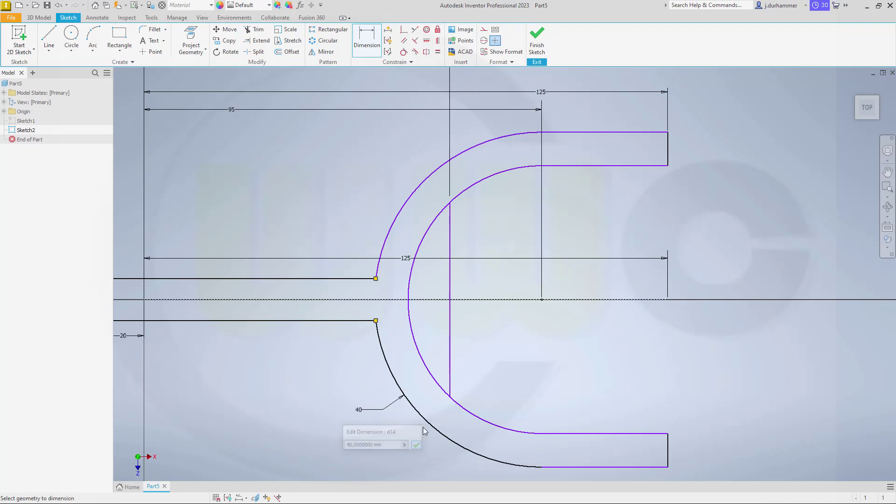
{"action": "left_click", "coordinate": [431, 384]}
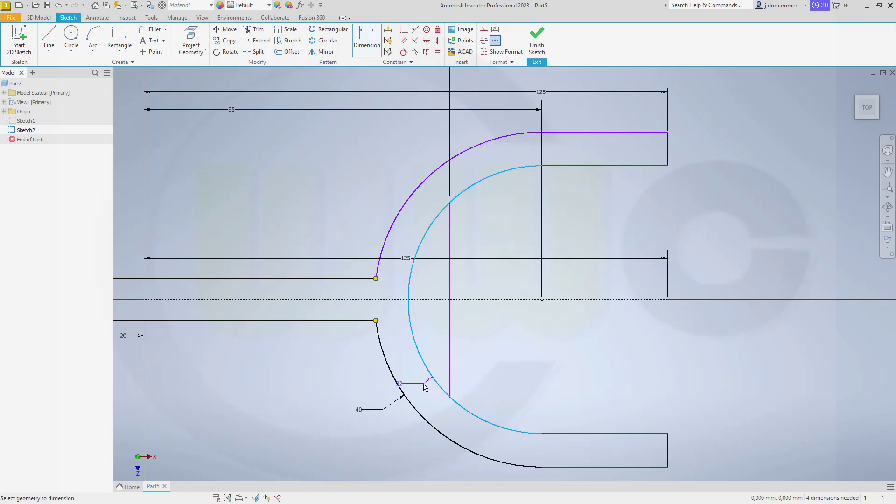
{"action": "left_click", "coordinate": [380, 390]}
{"action": "left_click", "coordinate": [416, 422]}
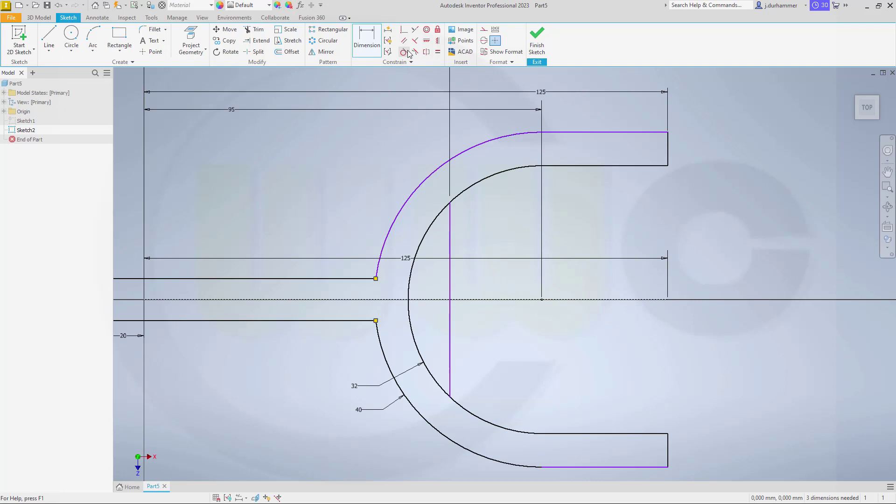
Try to apply a Concentric constraint between the fork's upper and lower outer arcs
{"action": "left_click", "coordinate": [426, 29]}
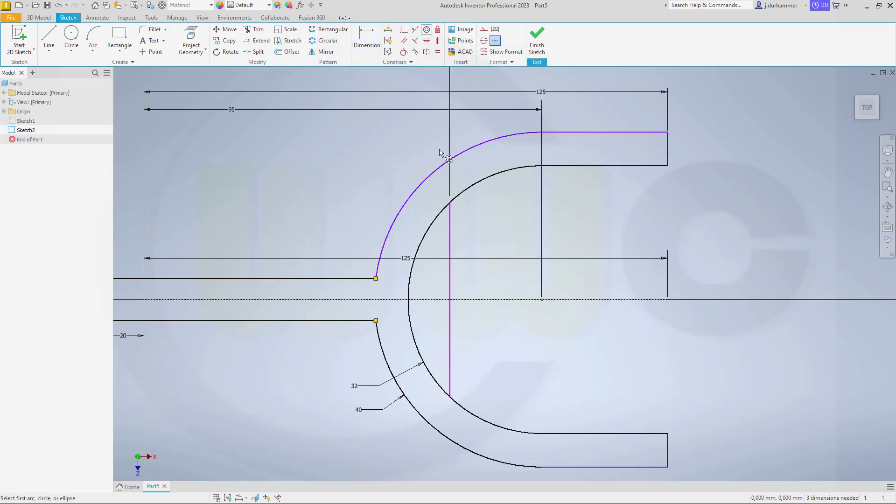
{"action": "left_click", "coordinate": [423, 183]}
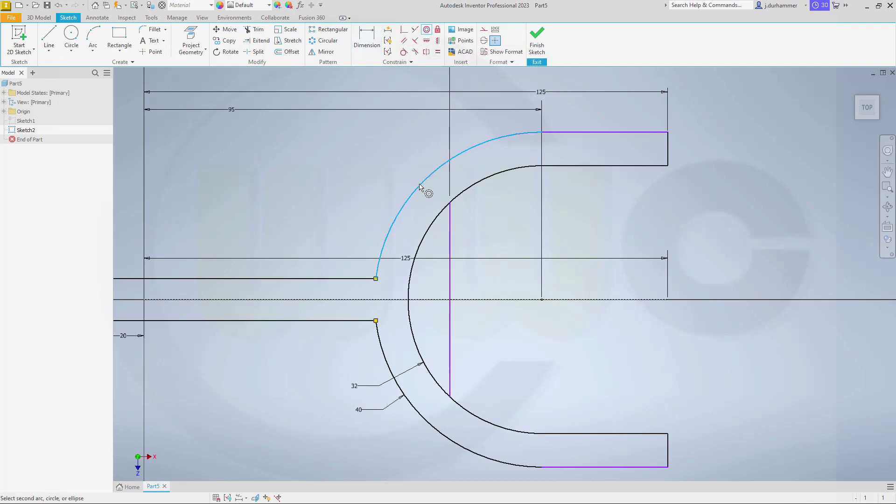
{"action": "left_click", "coordinate": [380, 348]}
{"action": "left_click", "coordinate": [212, 86]}
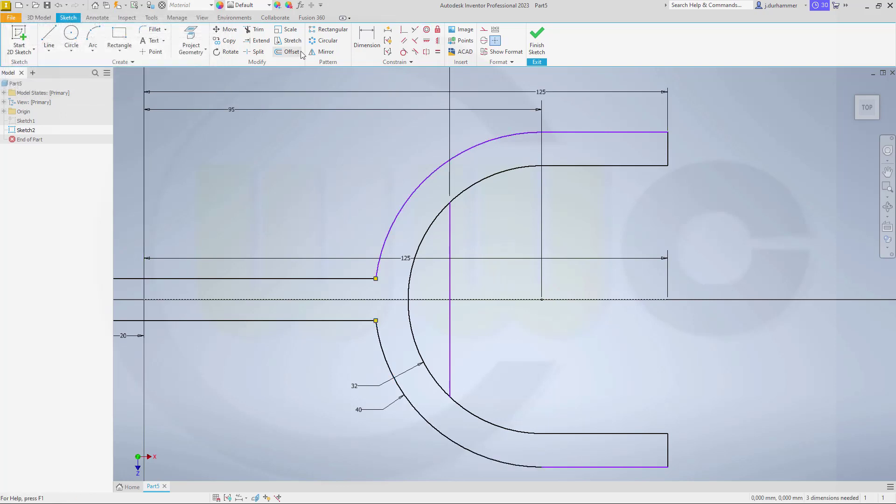
Try to apply a Tangent constraint between the upper outer arc and the upper arm's outer edge, and inspect that edge's constraints
{"action": "left_click", "coordinate": [403, 51]}
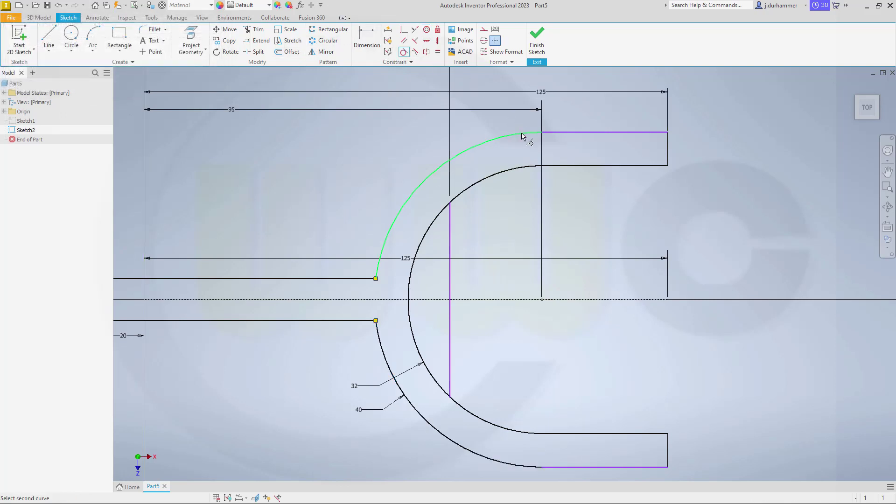
{"action": "left_click", "coordinate": [520, 134]}
{"action": "left_click", "coordinate": [561, 133]}
{"action": "left_click", "coordinate": [205, 87]}
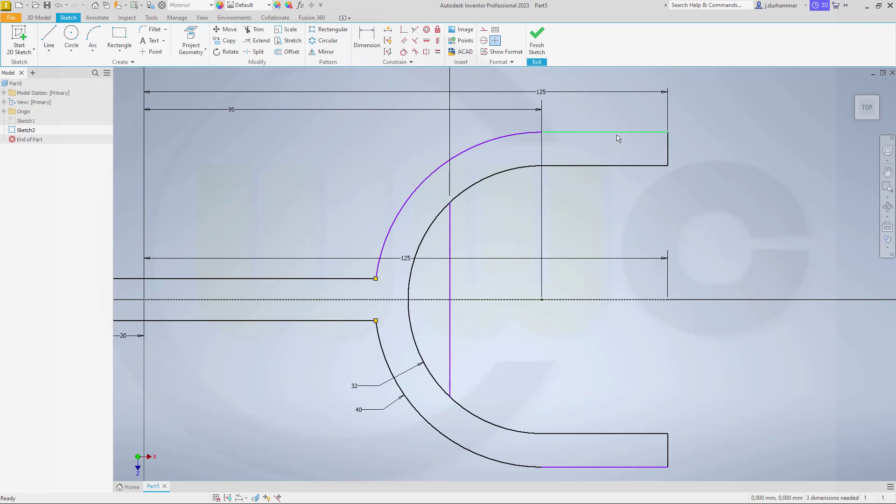
{"action": "left_click_drag", "start_coordinate": [618, 138], "coordinate": [583, 104]}
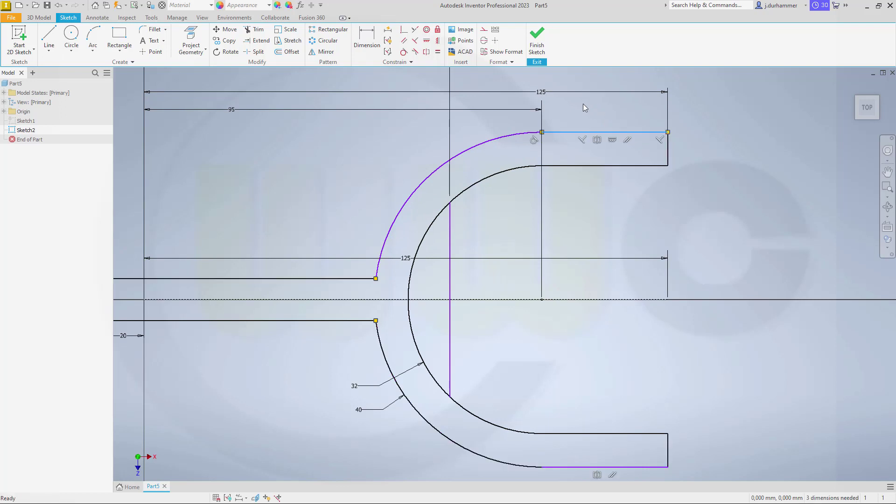
Apply a Tangent constraint between the lower outer arc and the lower arm's outer edge
{"action": "left_click", "coordinate": [404, 52]}
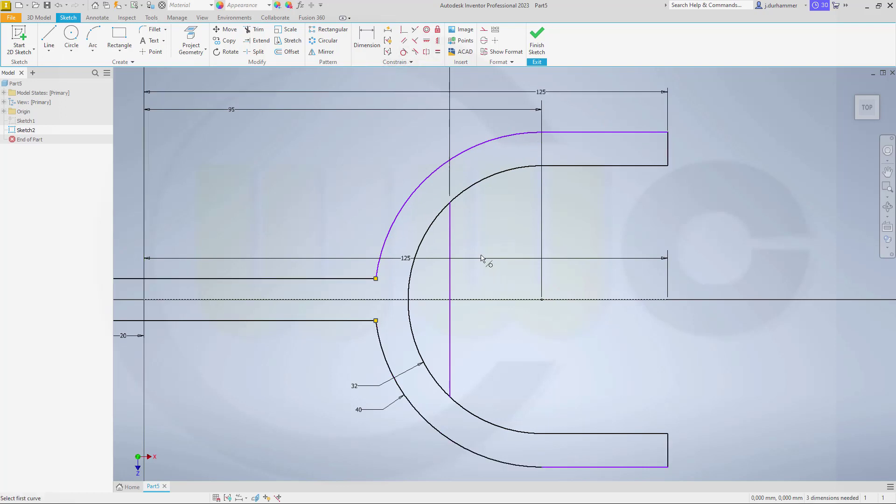
{"action": "left_click", "coordinate": [521, 466]}
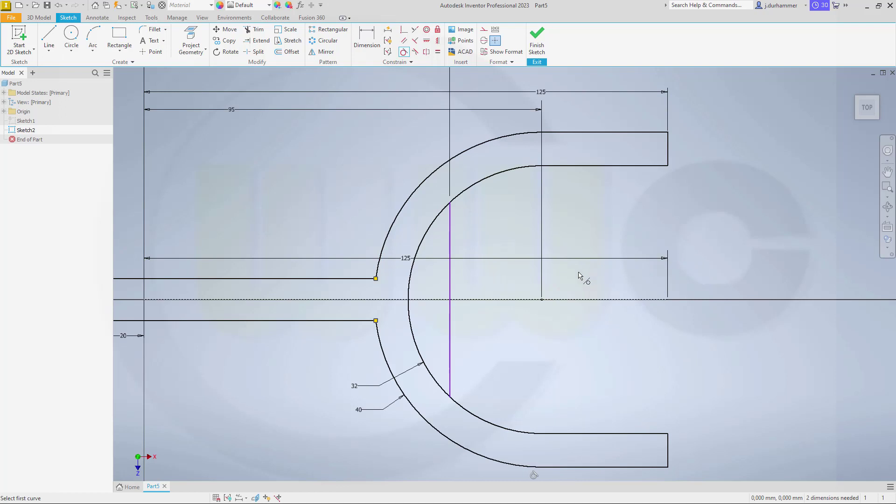
{"action": "key", "text": "Escape"}
Trim the middle portion of the inner arc on the stem side of the fork's vertical inner line
{"action": "scroll", "coordinate": [512, 315], "scroll_direction": "down", "scroll_amount": 4}
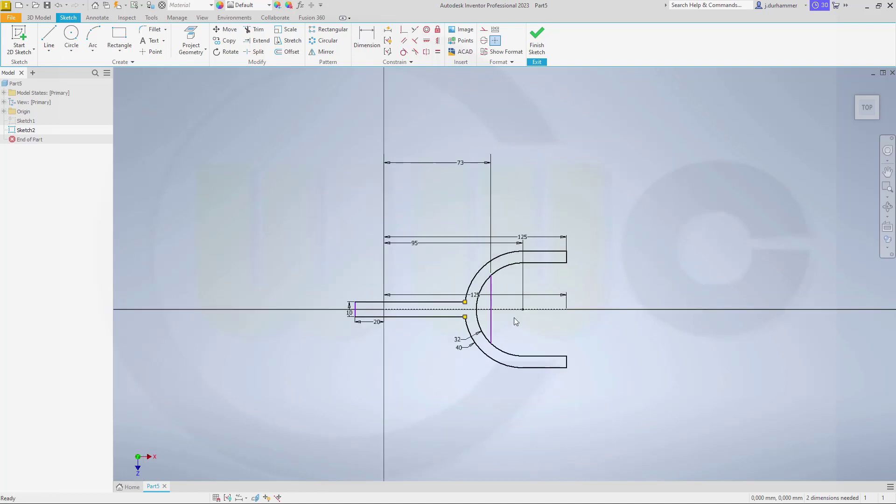
{"action": "scroll", "coordinate": [513, 318], "scroll_direction": "up", "scroll_amount": 6}
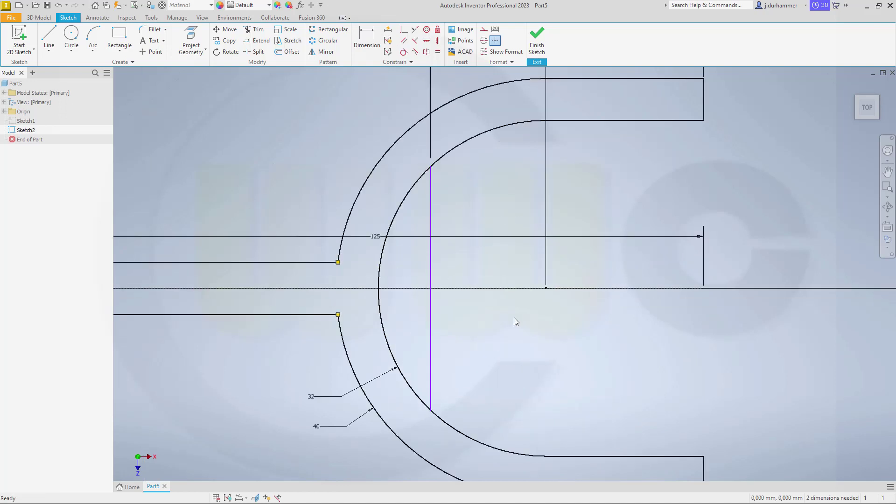
{"action": "left_click", "coordinate": [256, 30]}
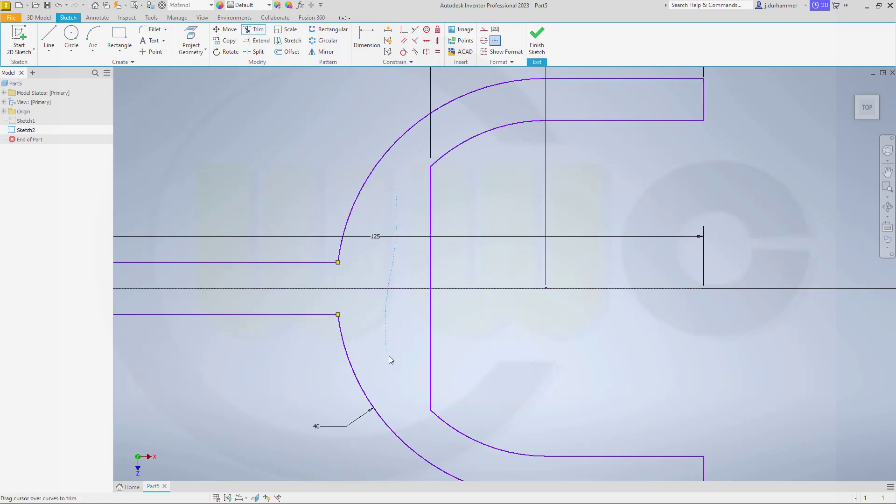
{"action": "left_click", "coordinate": [391, 357]}
{"action": "key", "text": "Escape"}
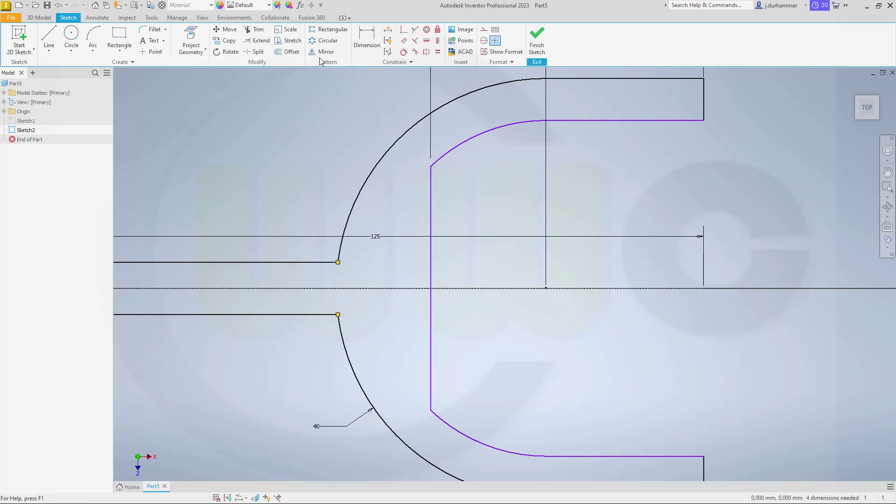
Dimension the remaining lower and upper inner arc segments with a 32 mm radius each
{"action": "left_click", "coordinate": [366, 41]}
{"action": "left_click", "coordinate": [458, 430]}
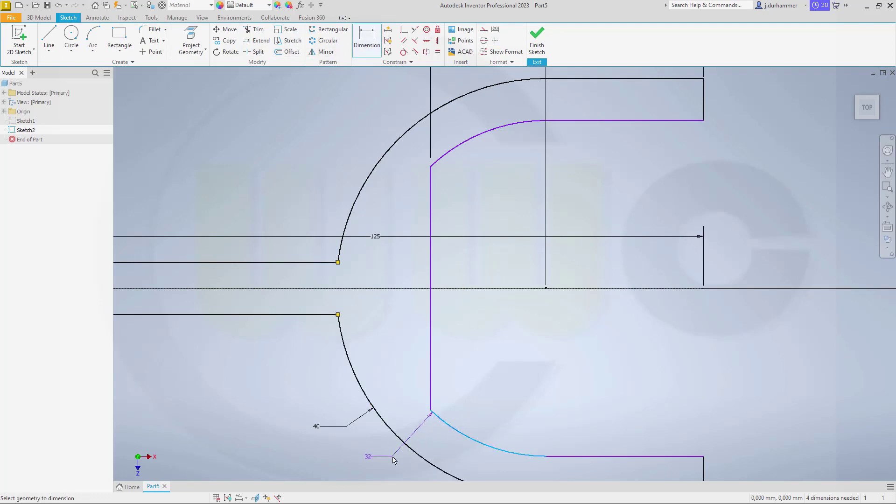
{"action": "left_click", "coordinate": [368, 457]}
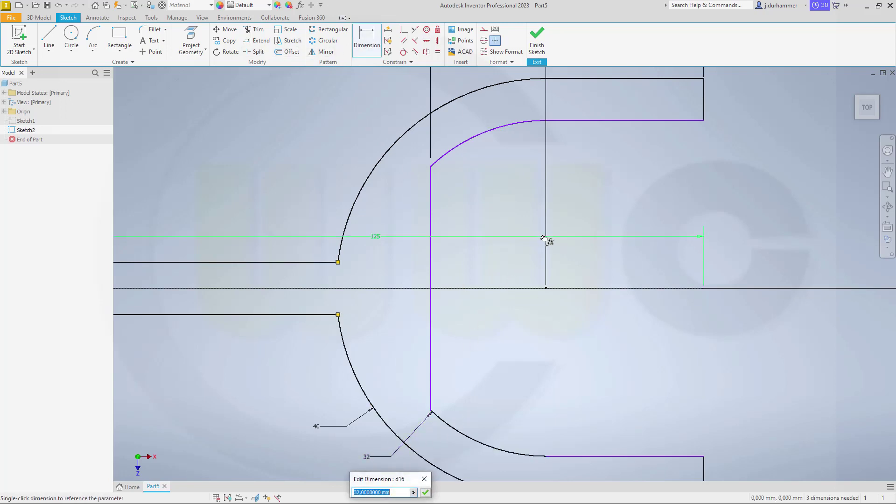
{"action": "key", "text": "Return"}
{"action": "left_click", "coordinate": [480, 140]}
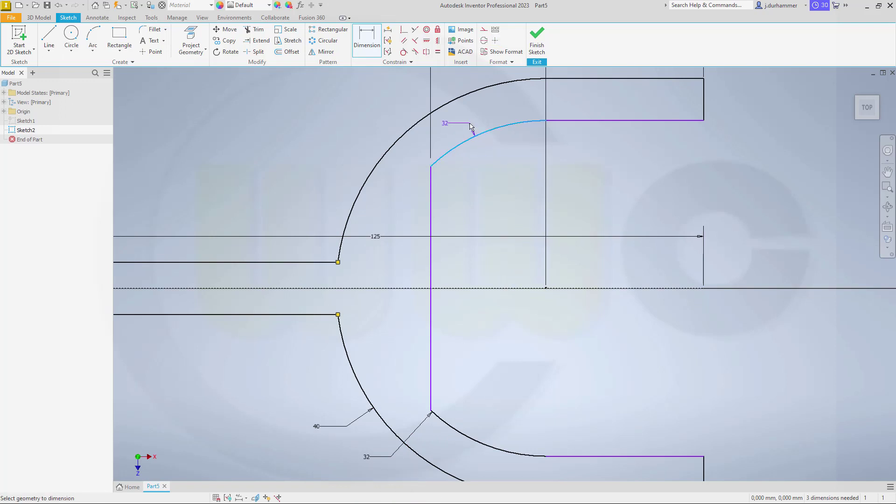
{"action": "left_click", "coordinate": [446, 122]}
{"action": "key", "text": "Return"}
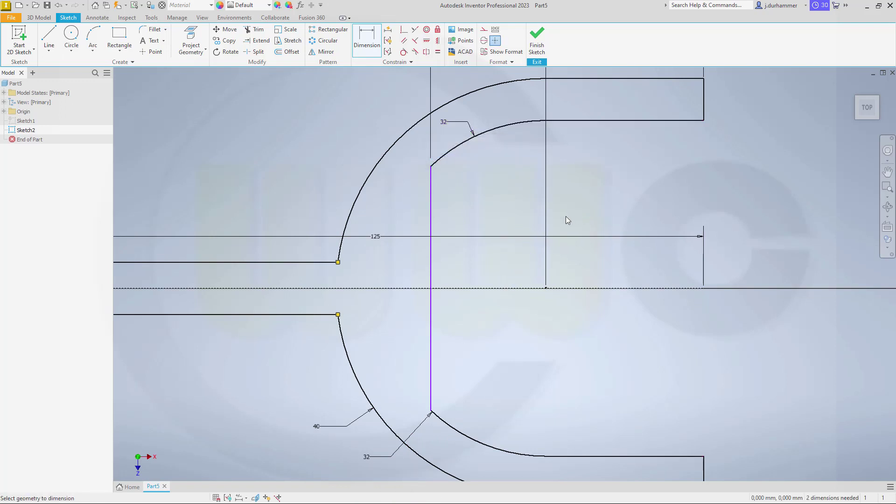
Apply a Vertical constraint to the straight inner line joining the two inner arcs
{"action": "left_click", "coordinate": [438, 41]}
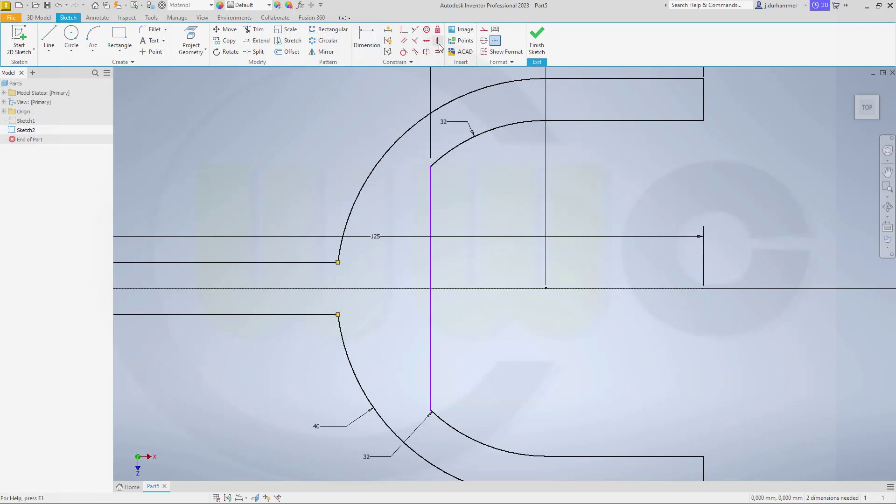
{"action": "left_click", "coordinate": [438, 221]}
{"action": "left_click", "coordinate": [504, 287]}
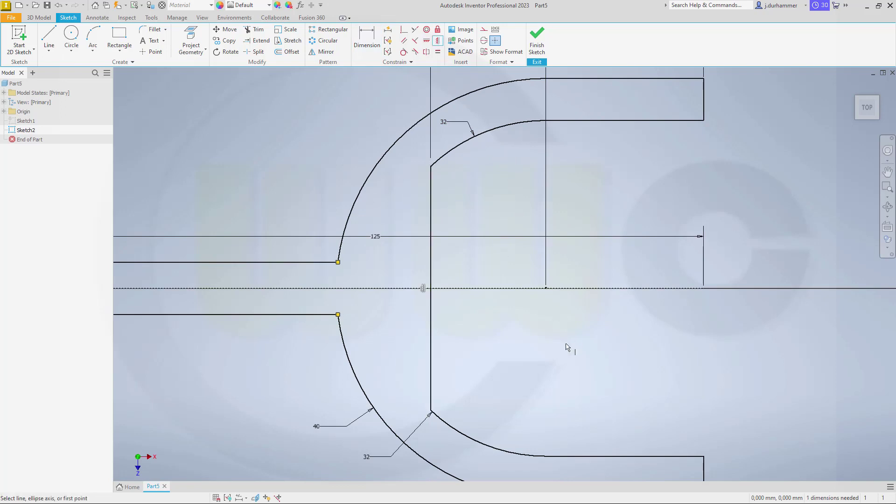
{"action": "scroll", "coordinate": [567, 349], "scroll_direction": "up", "scroll_amount": 3}
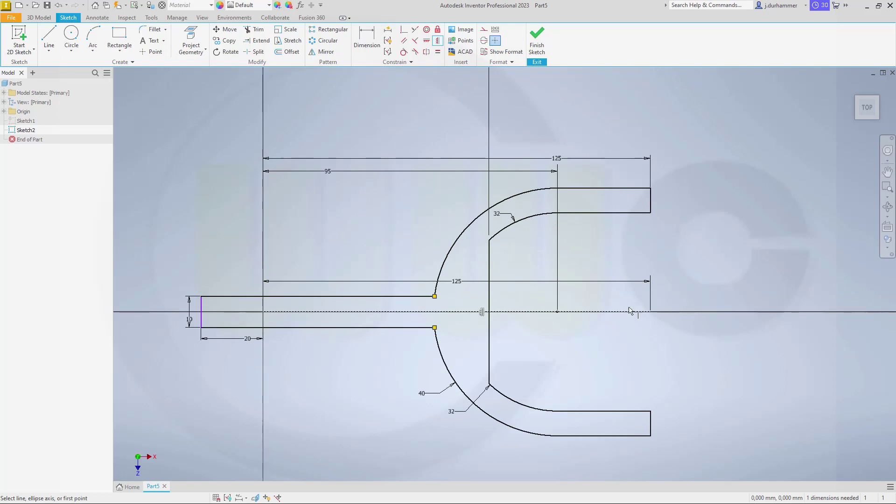
{"action": "key", "text": "Escape"}
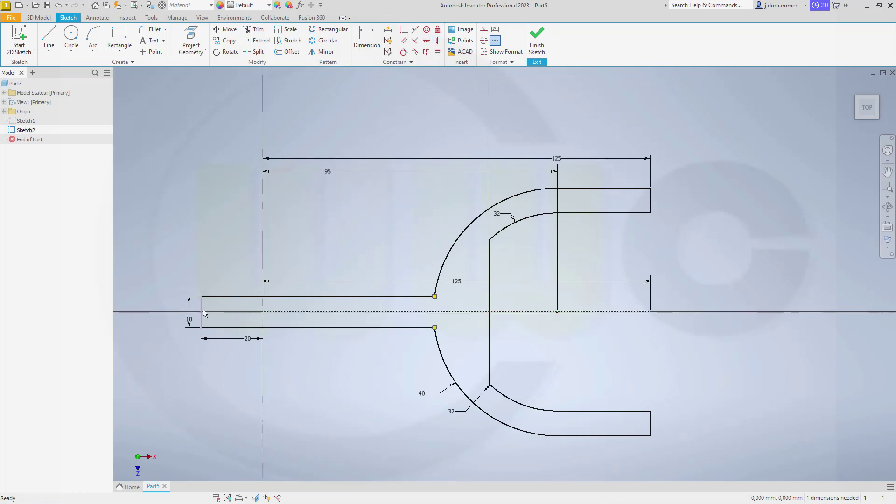
Apply a Vertical constraint to the stem's end edge and finish the fork sketch
{"action": "left_click", "coordinate": [438, 40]}
{"action": "left_click", "coordinate": [203, 309]}
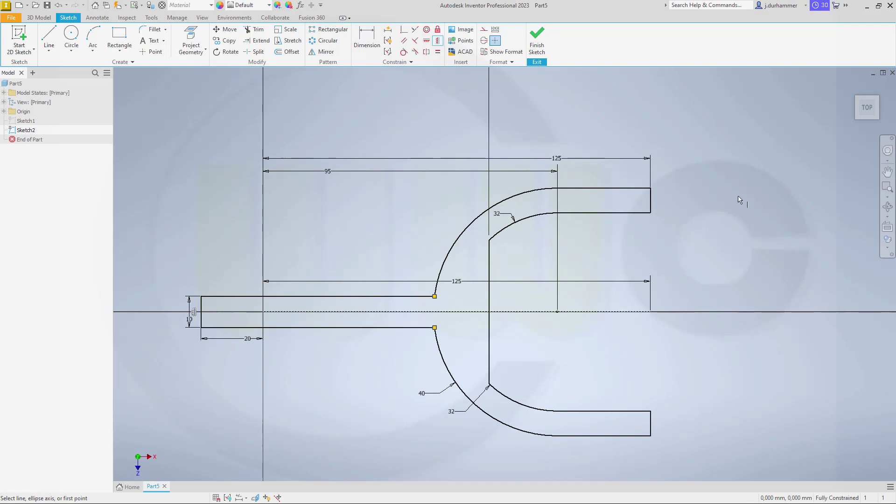
{"action": "left_click", "coordinate": [537, 49]}
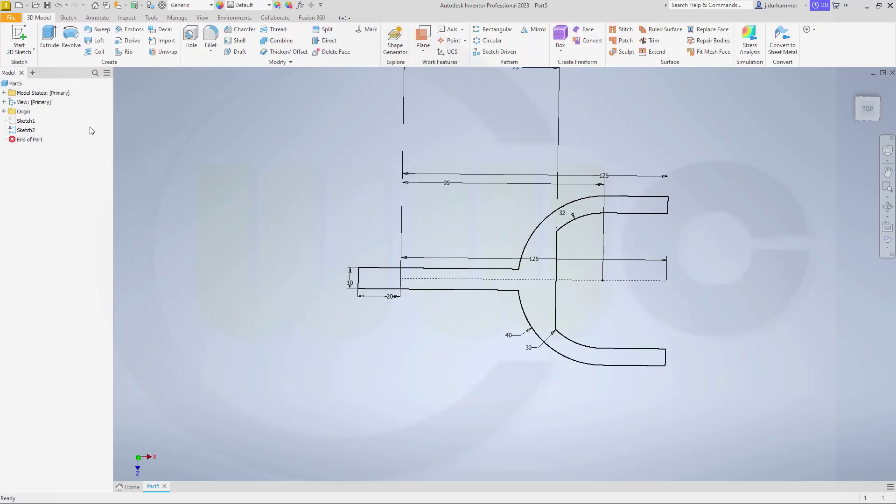
Turn on the visibility of Sketch1, which holds the L-shaped profile
{"action": "right_click", "coordinate": [22, 122]}
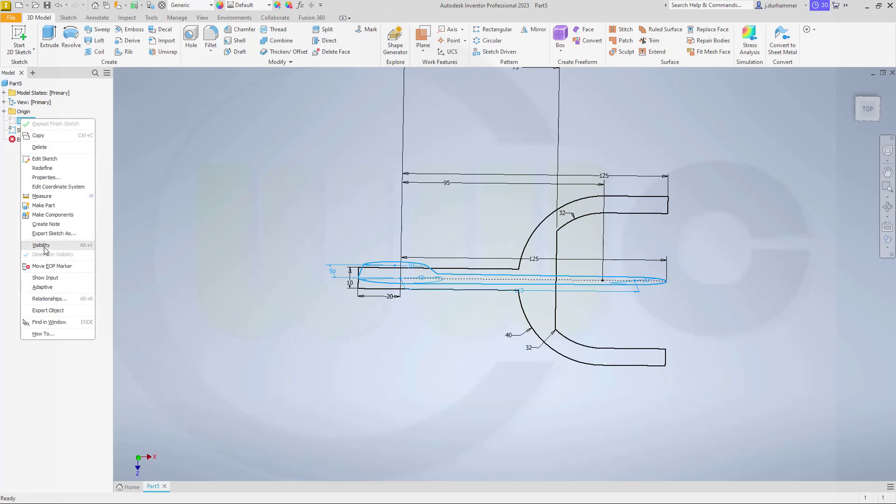
{"action": "left_click", "coordinate": [179, 219]}
{"action": "mouse_move", "coordinate": [234, 238]}
{"action": "middle_mouse_down", "text": "shift"}
{"action": "mouse_move", "coordinate": [244, 208]}
{"action": "mouse_move", "coordinate": [234, 182]}
{"action": "middle_mouse_up", "text": "shift"}
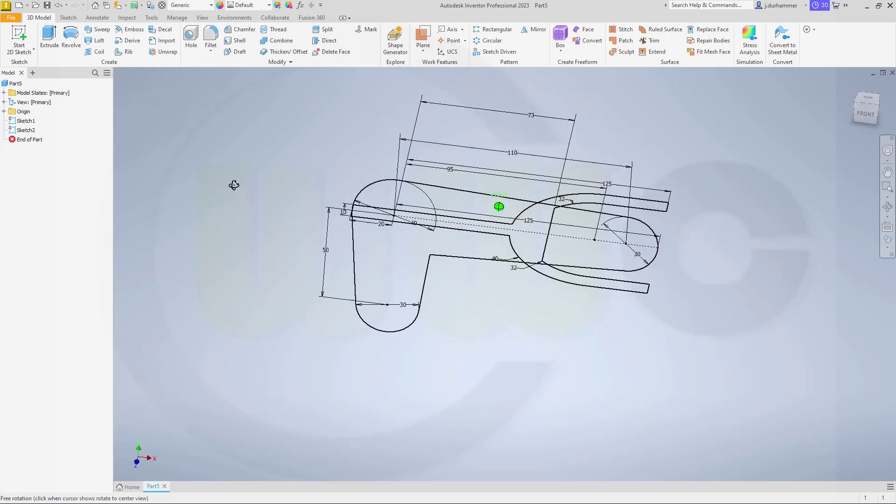
Extrude the L-shaped profile symmetrically by 100 mm as a new solid
{"action": "left_click", "coordinate": [52, 49]}
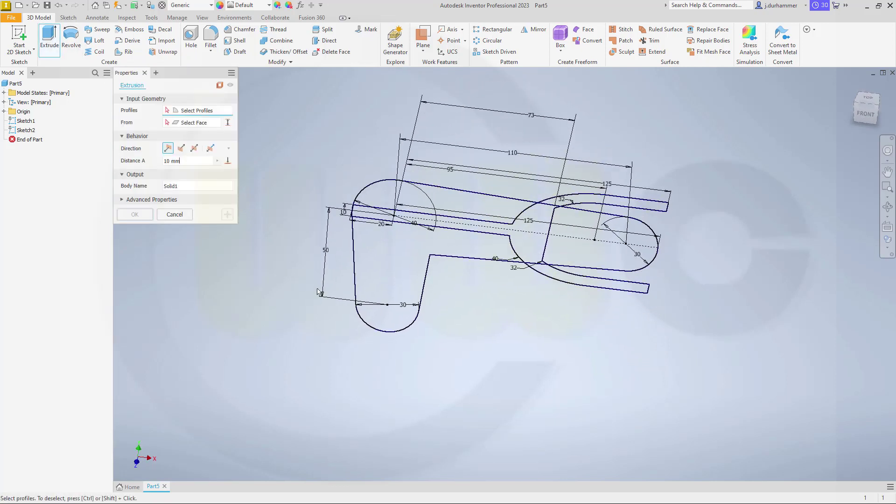
{"action": "left_click", "coordinate": [194, 148]}
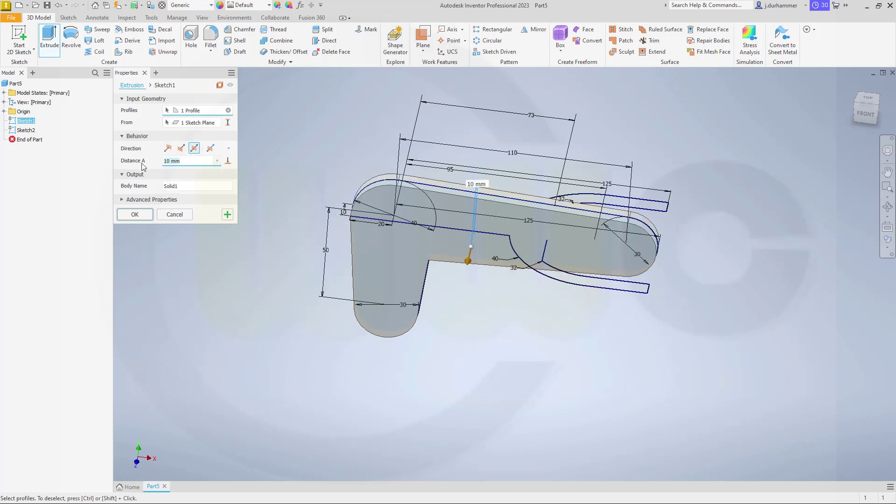
{"action": "type", "text": "10"}
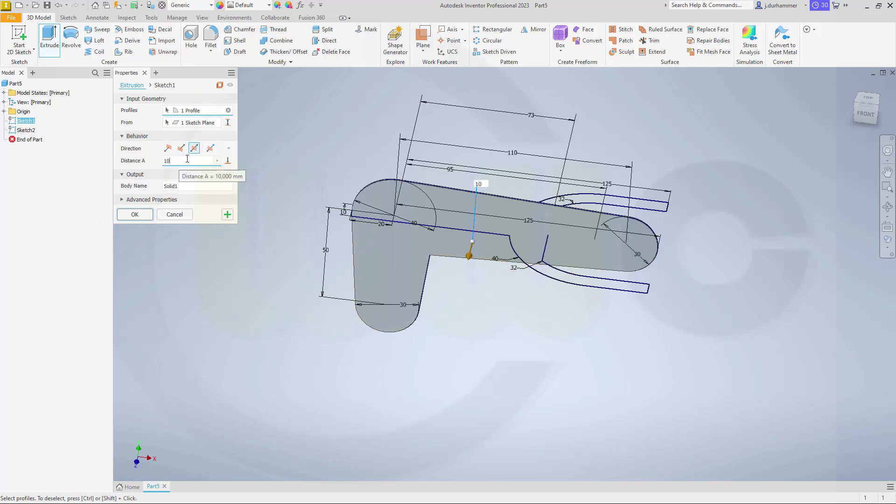
{"action": "type", "text": "0"}
{"action": "key", "text": "Return"}
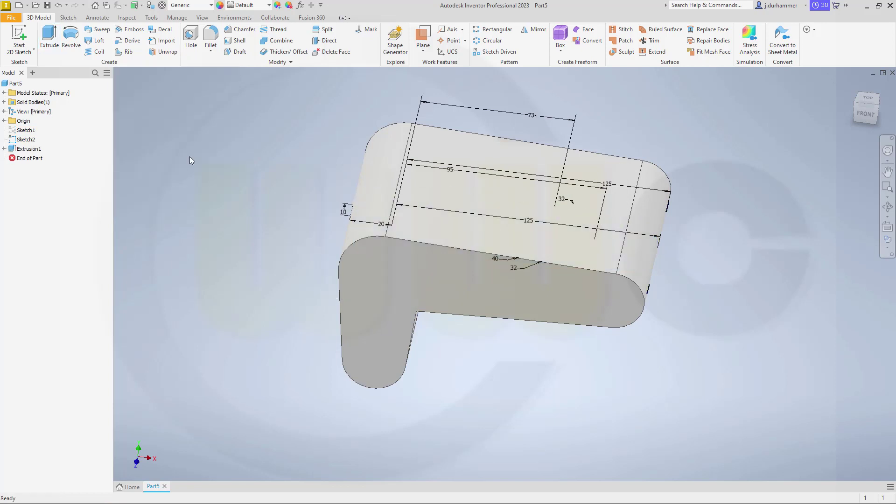
Extrude the fork profile symmetrically by 150 mm and intersect it with the L-shaped solid
{"action": "left_click", "coordinate": [49, 39]}
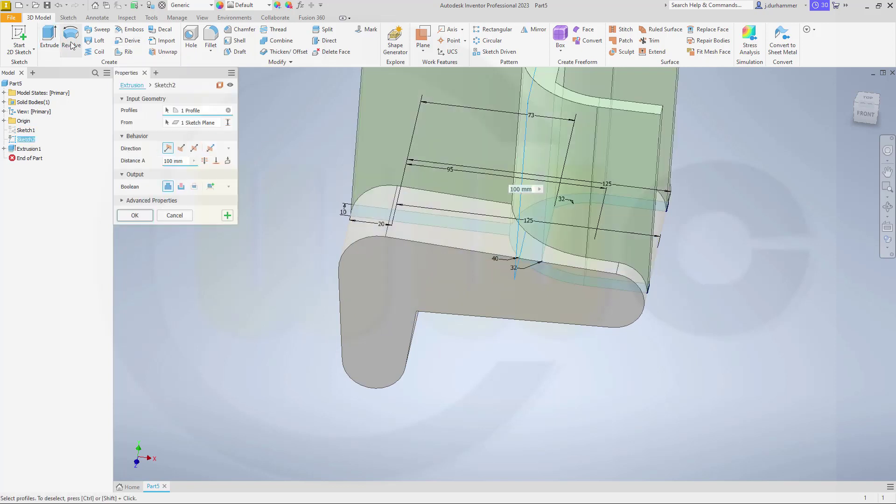
{"action": "left_click", "coordinate": [194, 148]}
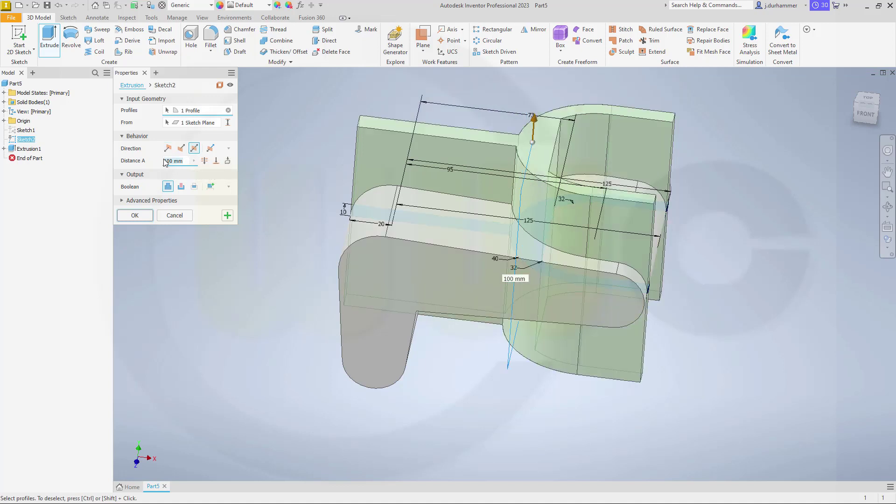
{"action": "double_click", "coordinate": [172, 161]}
{"action": "type", "text": "150"}
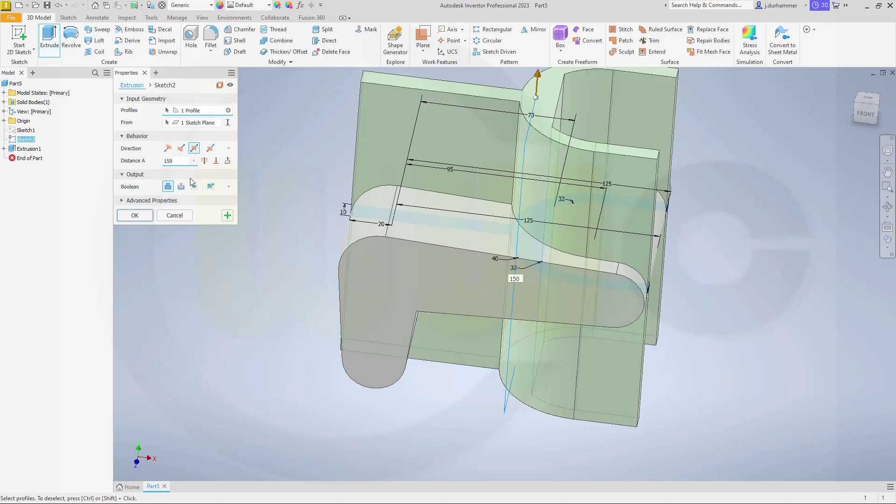
{"action": "left_click", "coordinate": [194, 188]}
{"action": "left_click", "coordinate": [134, 215]}
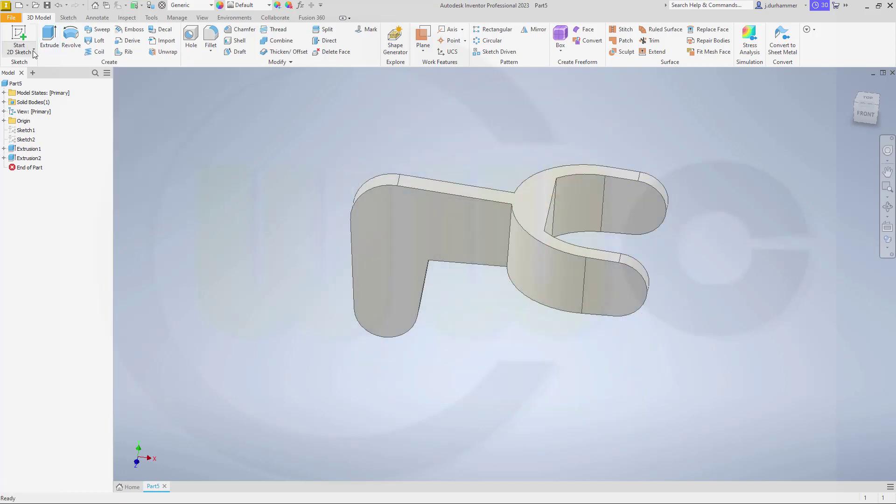
Start a new 2D sketch on the XY plane
{"action": "left_click", "coordinate": [18, 40]}
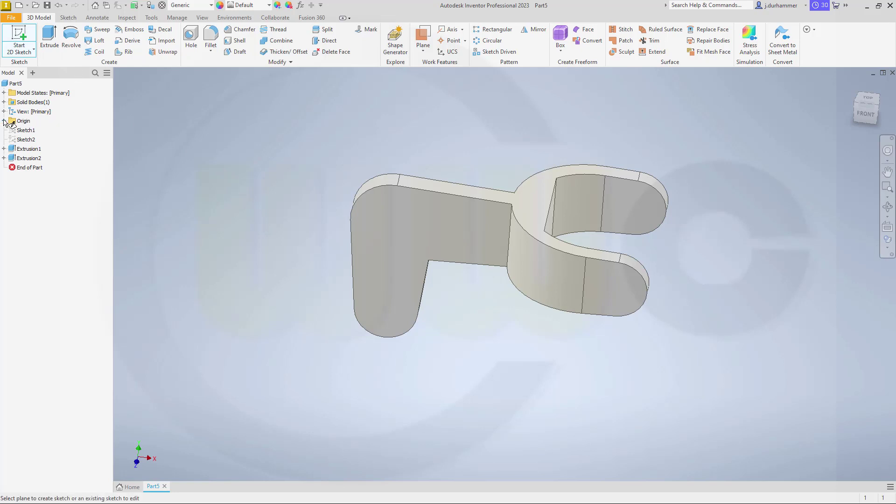
{"action": "left_click", "coordinate": [4, 121]}
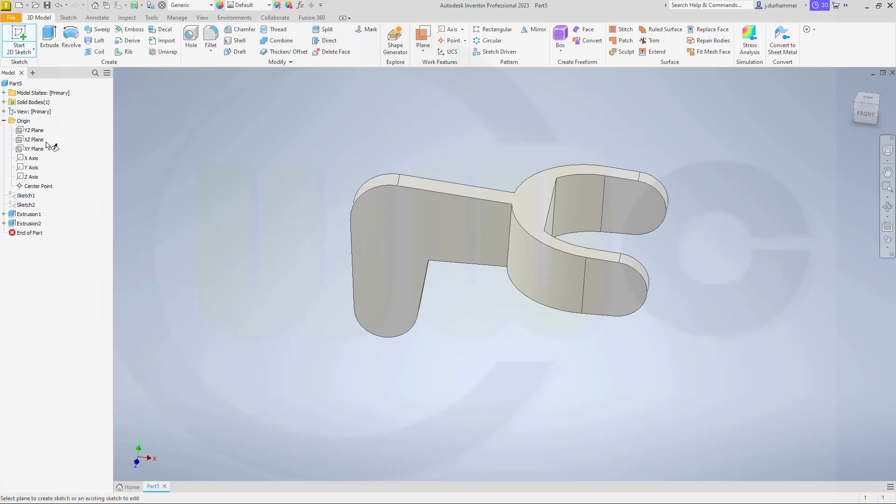
{"action": "left_click", "coordinate": [34, 148]}
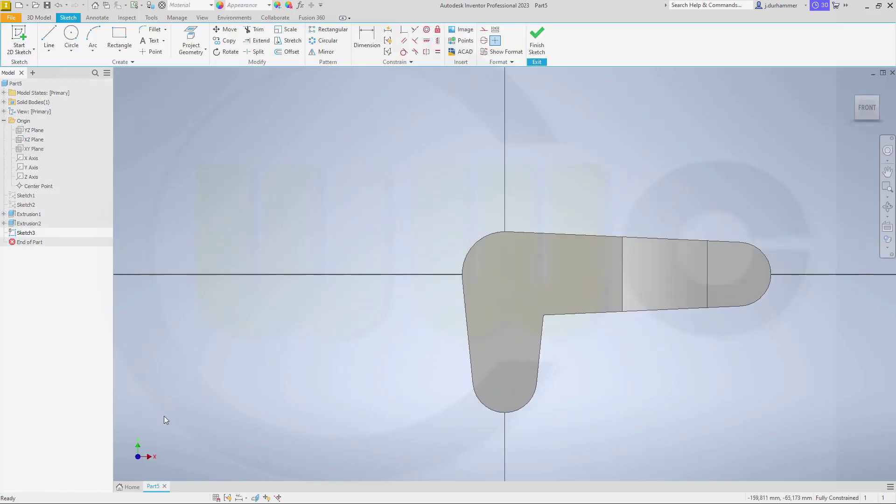
Slice the model at the sketch plane, draw a 40 mm diameter circle centred on the origin, and finish the sketch
{"action": "left_click", "coordinate": [255, 498]}
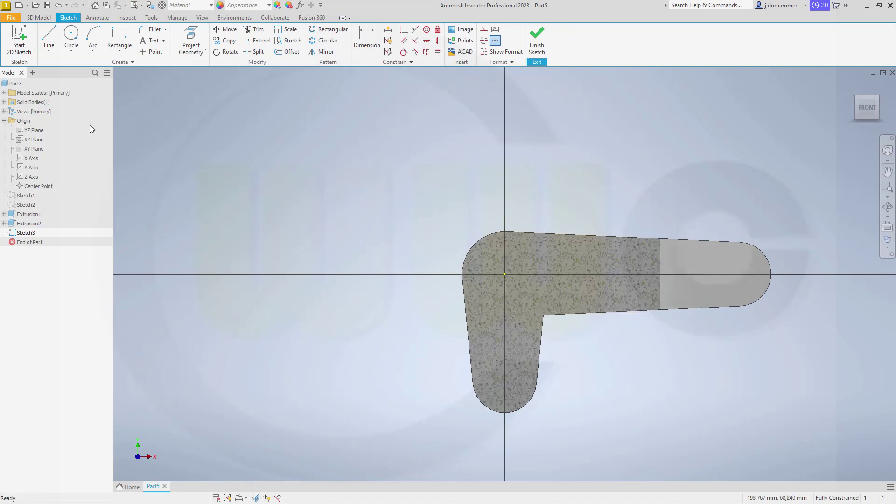
{"action": "left_click", "coordinate": [71, 37]}
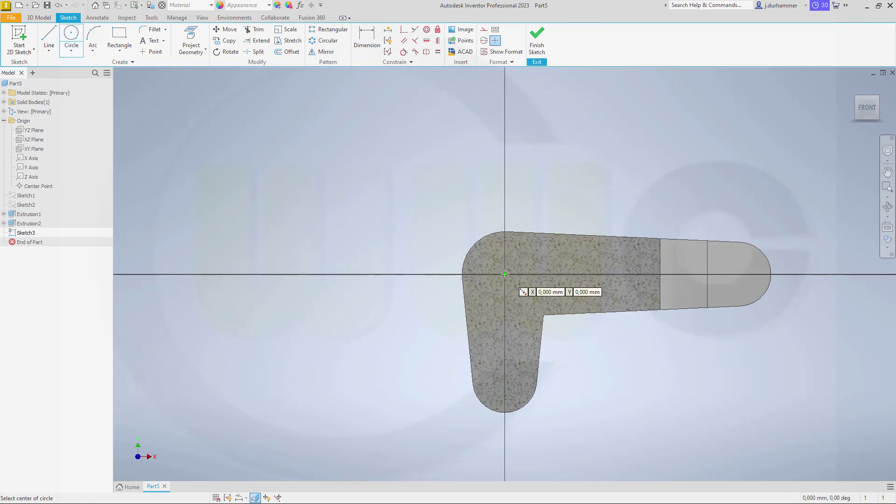
{"action": "left_click", "coordinate": [504, 274]}
{"action": "type", "text": "4"}
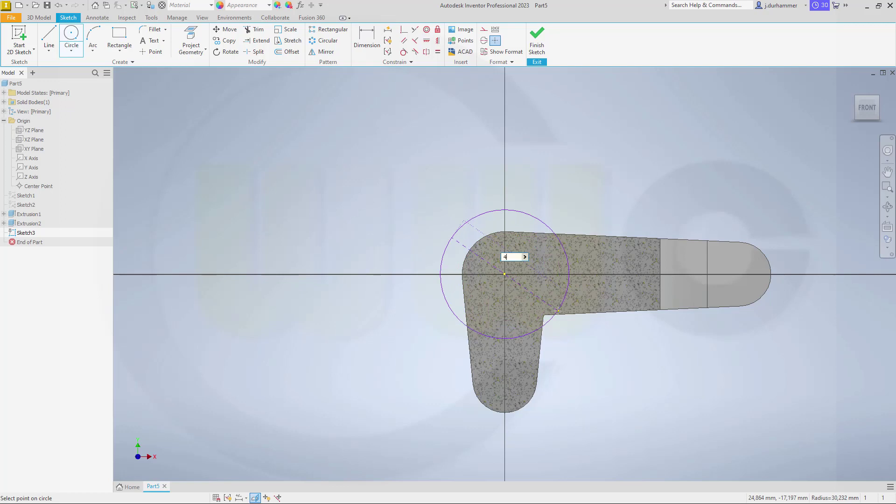
{"action": "type", "text": "0"}
{"action": "key", "text": "Return"}
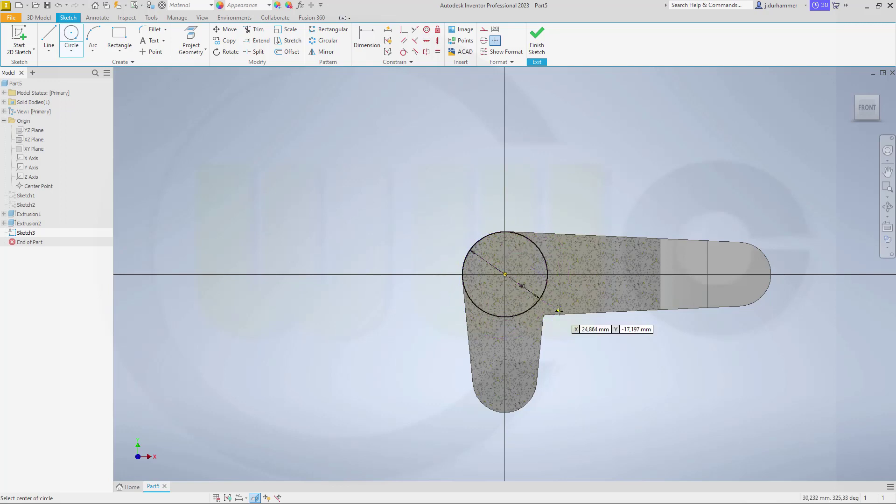
{"action": "left_click", "coordinate": [536, 37]}
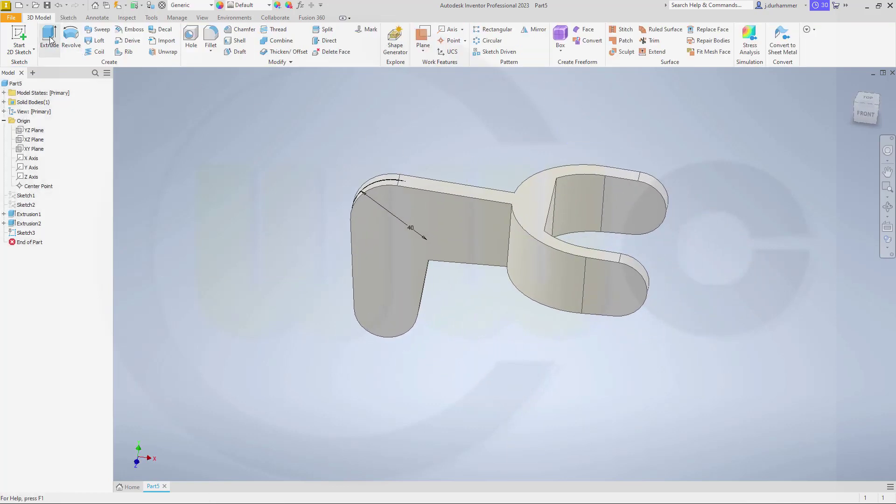
Extrude the 40 mm circle symmetrically about the sketch plane and join it to the body as a cylindrical boss
{"action": "left_click", "coordinate": [49, 40]}
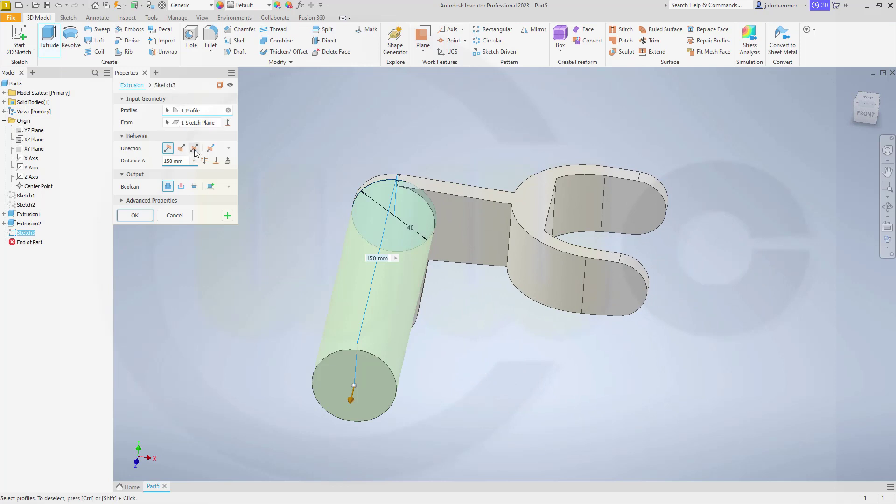
{"action": "left_click", "coordinate": [194, 148]}
{"action": "type", "text": "75"}
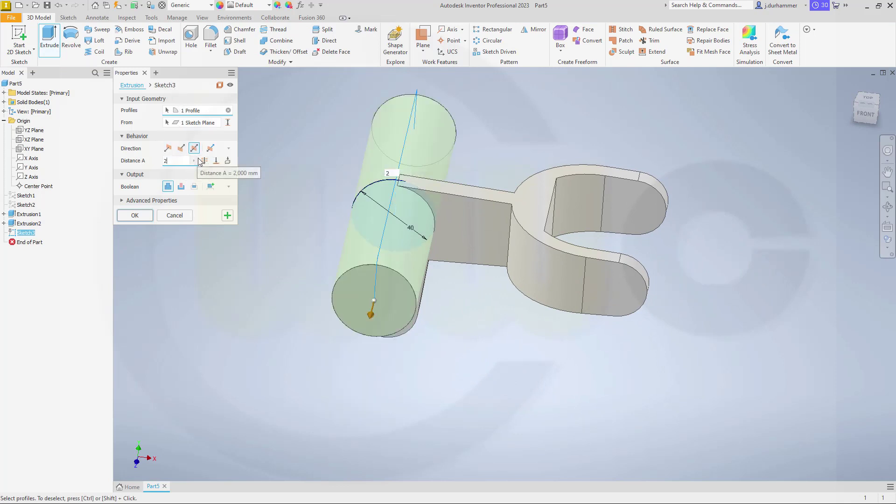
{"action": "key", "text": "Return"}
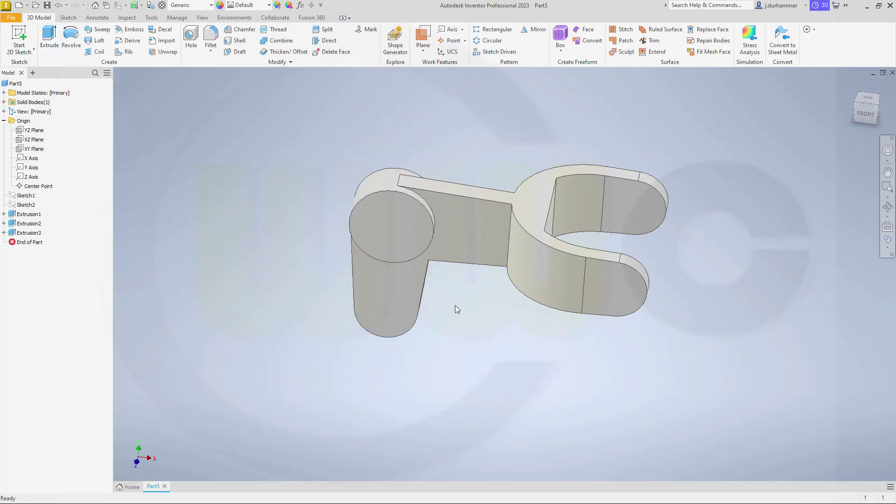
Fillet the two outer edges where the straight arm meets the fork with a 15 mm radius
{"action": "middle_click_drag", "start_coordinate": [455, 305], "coordinate": [520, 317], "text": "shift"}
{"action": "left_click", "coordinate": [211, 34]}
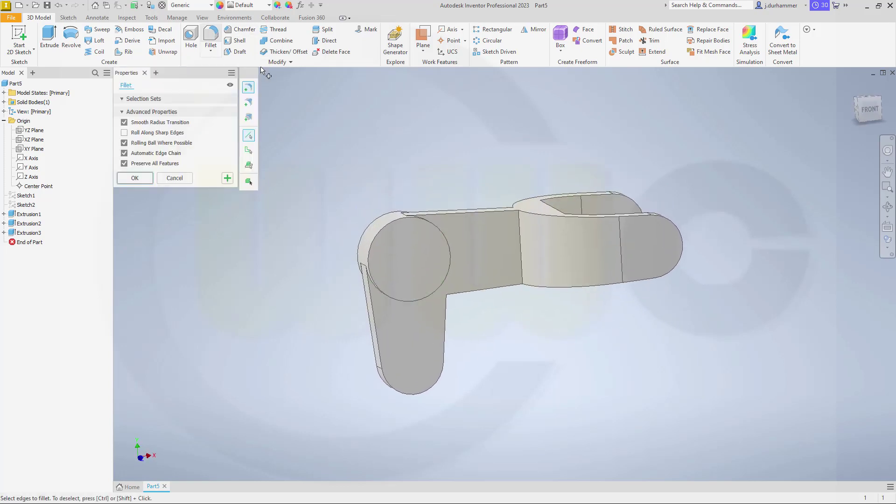
{"action": "double_click", "coordinate": [186, 122]}
{"action": "type", "text": "15"}
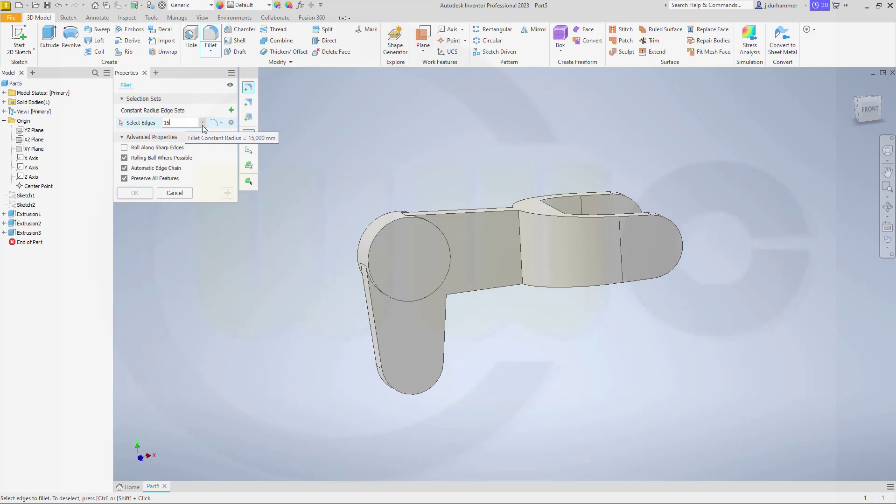
{"action": "left_click", "coordinate": [521, 261]}
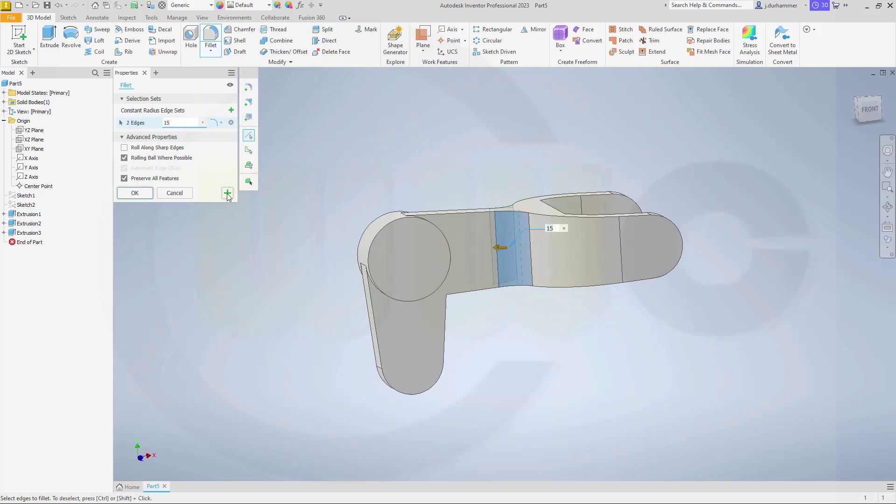
{"action": "left_click", "coordinate": [227, 193]}
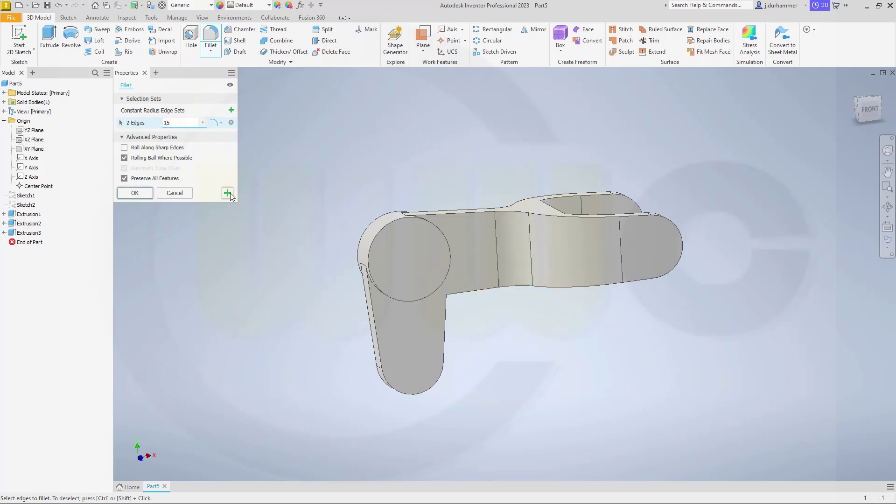
Fillet the two inner edges at the base of the fork opening with a 10 mm radius
{"action": "left_click", "coordinate": [196, 122]}
{"action": "key", "text": "BackSpace"}
{"action": "type", "text": "0"}
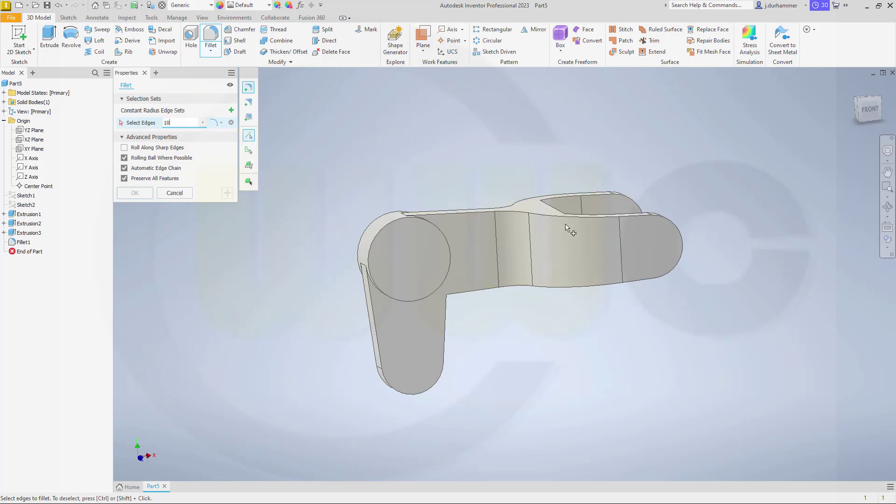
{"action": "left_click", "coordinate": [568, 239]}
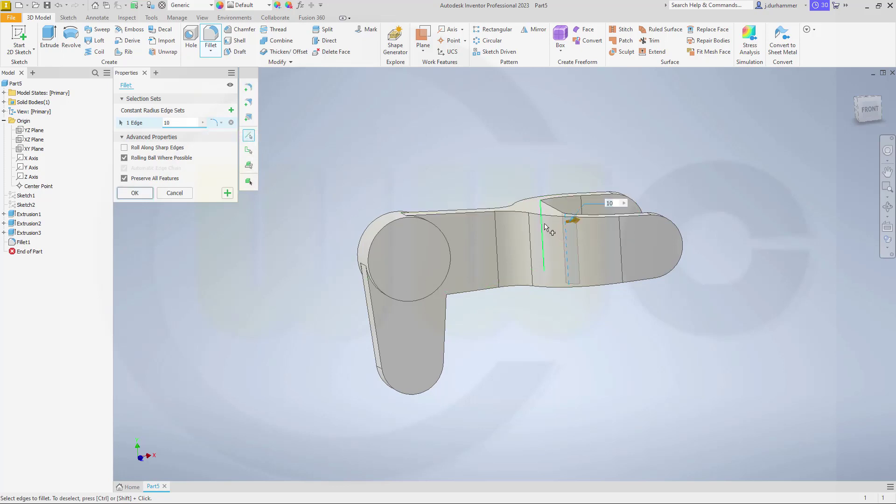
{"action": "left_click", "coordinate": [542, 226]}
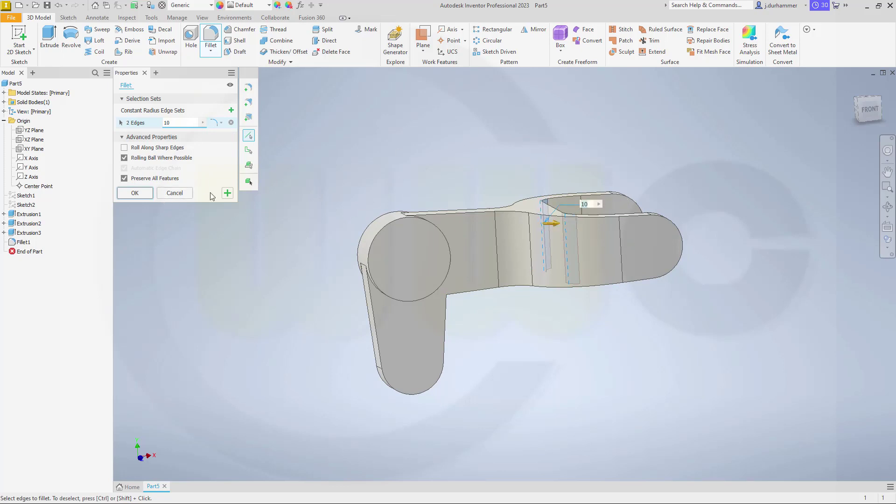
{"action": "left_click", "coordinate": [228, 194]}
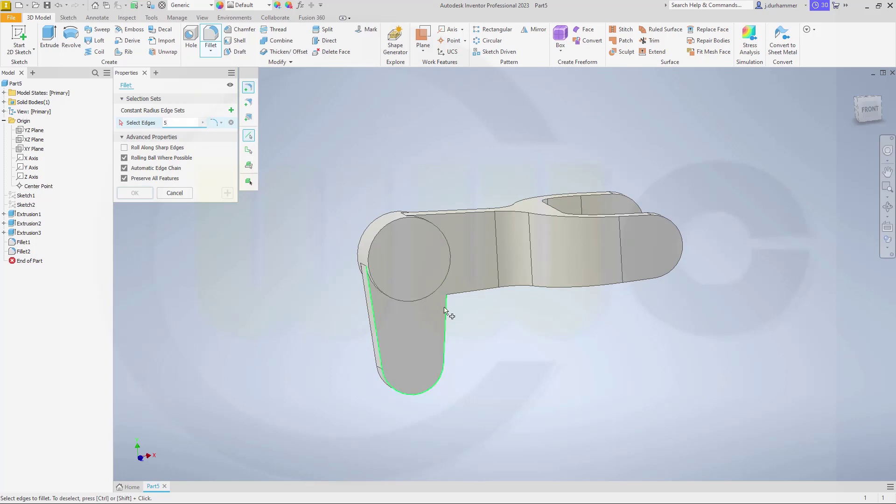
Fillet the inner corner edge between the two legs of the L shape with a 5 mm radius
{"action": "middle_click_drag", "start_coordinate": [460, 330], "coordinate": [427, 306], "text": "shift"}
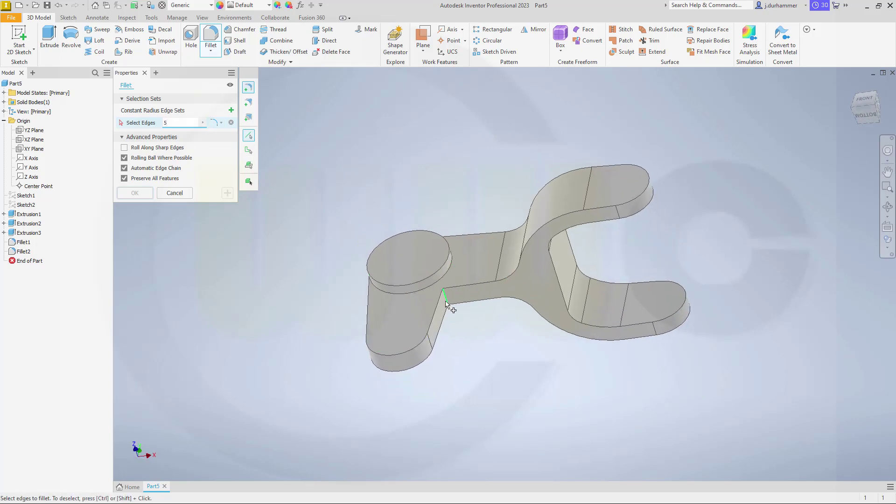
{"action": "left_click", "coordinate": [447, 301]}
{"action": "left_click", "coordinate": [227, 193]}
Fillet the edges where the cylindrical boss meets both sides of the L-shaped body with a 5 mm radius
{"action": "left_click", "coordinate": [404, 293]}
{"action": "middle_click_drag", "start_coordinate": [499, 329], "coordinate": [463, 322], "text": "shift"}
{"action": "left_click", "coordinate": [440, 341]}
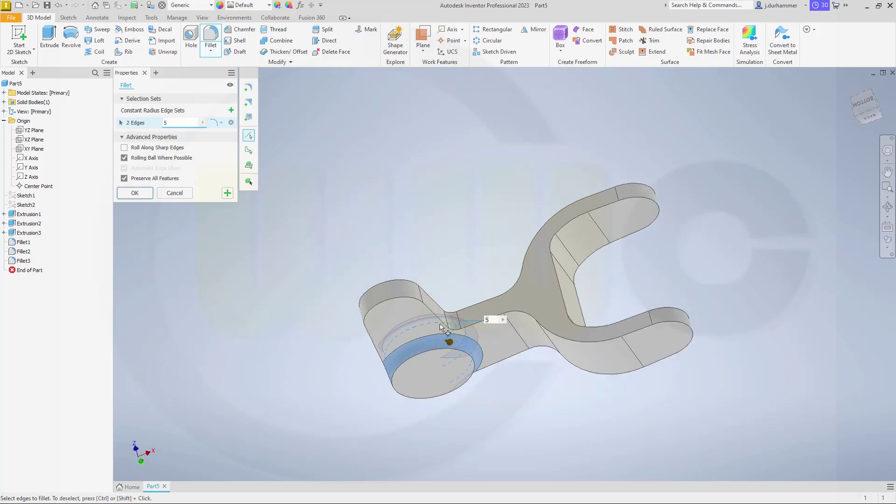
{"action": "left_click", "coordinate": [140, 196]}
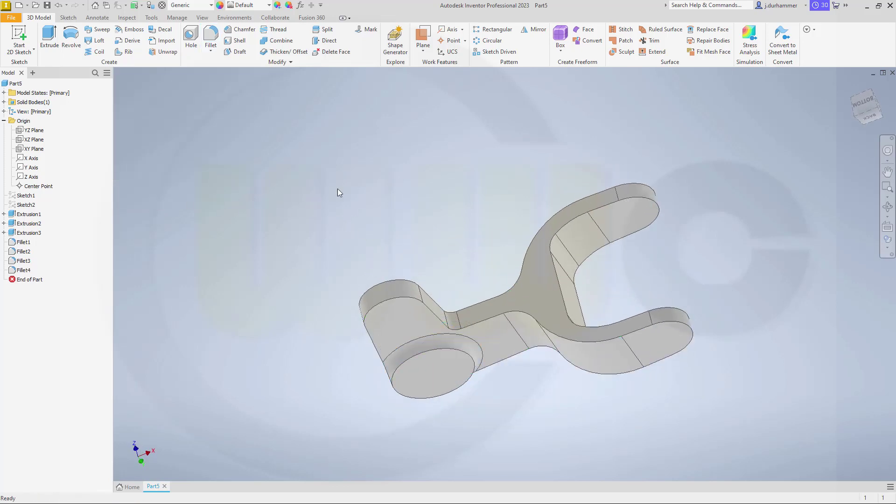
Create an 18 mm counterbored hole (25 mm by 2.5 mm) concentric with the front fork arm's rounded end, ending at its inner face
{"action": "middle_click_drag", "start_coordinate": [337, 188], "coordinate": [402, 246], "text": "shift"}
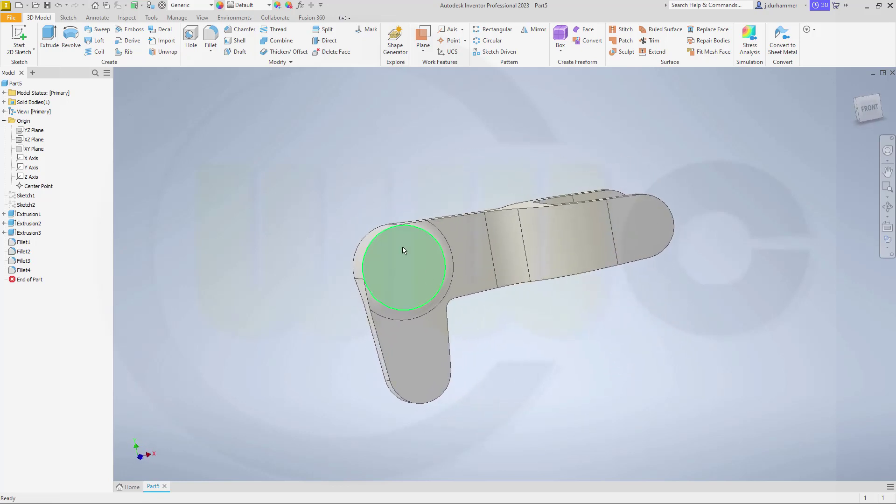
{"action": "left_click", "coordinate": [192, 37]}
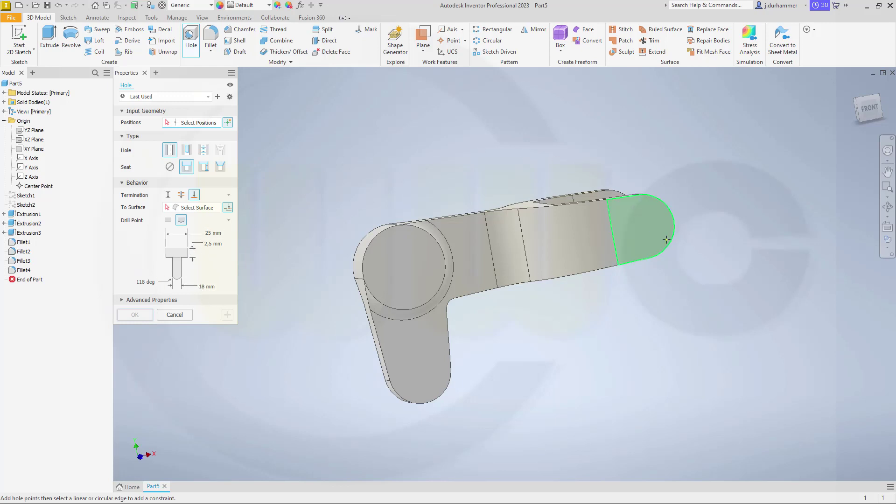
{"action": "left_click", "coordinate": [653, 231]}
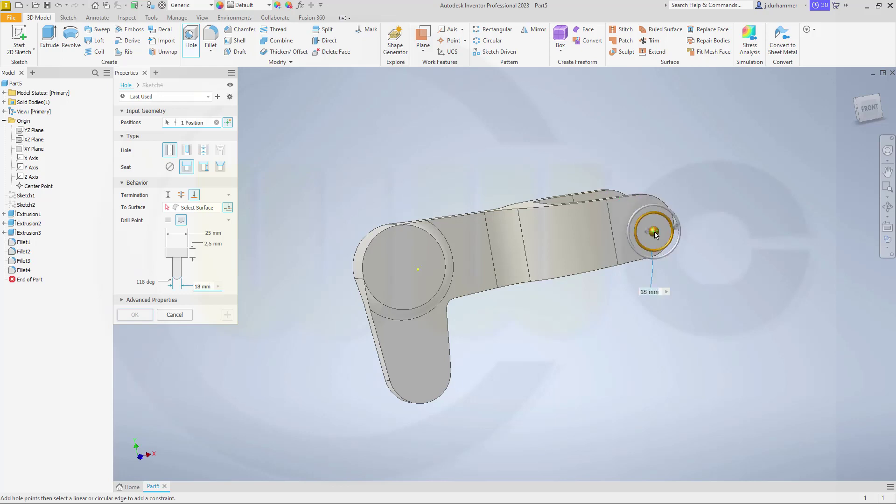
{"action": "left_click", "coordinate": [666, 205]}
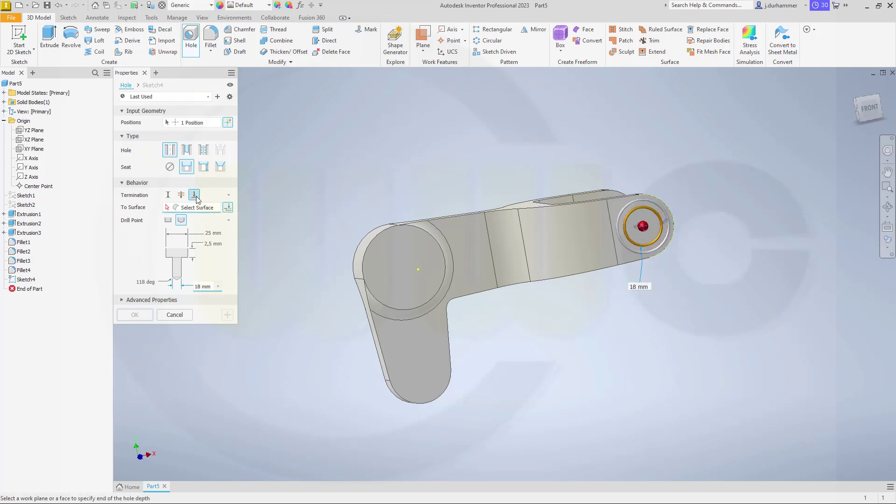
{"action": "mouse_move", "coordinate": [680, 319]}
{"action": "middle_mouse_down", "text": "shift"}
{"action": "mouse_move", "coordinate": [575, 310]}
{"action": "mouse_move", "coordinate": [504, 330]}
{"action": "middle_mouse_up", "text": "shift"}
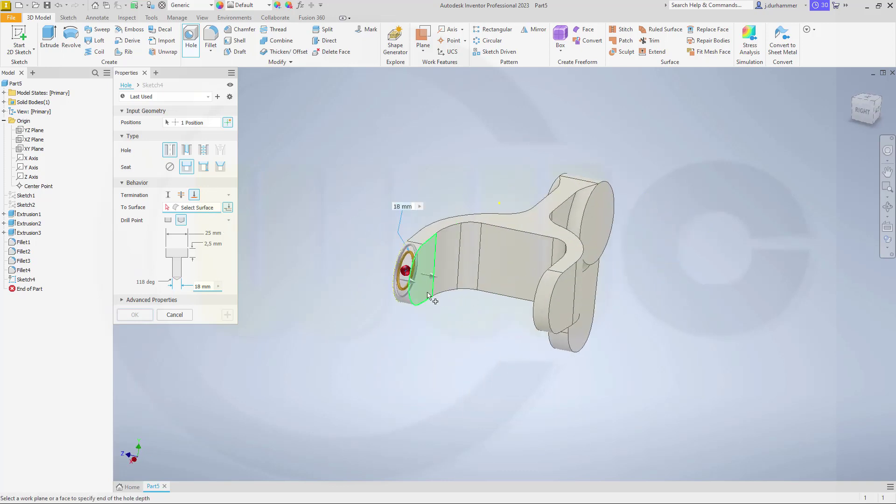
{"action": "left_click", "coordinate": [427, 293]}
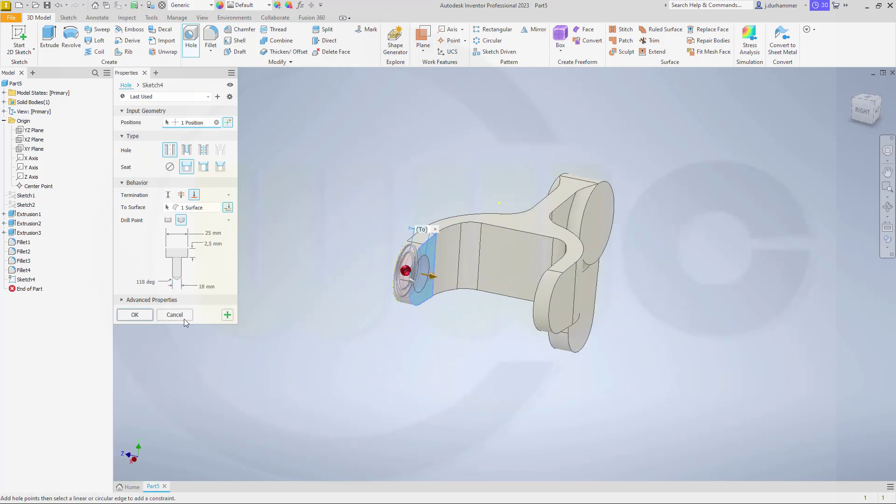
{"action": "left_click", "coordinate": [227, 315]}
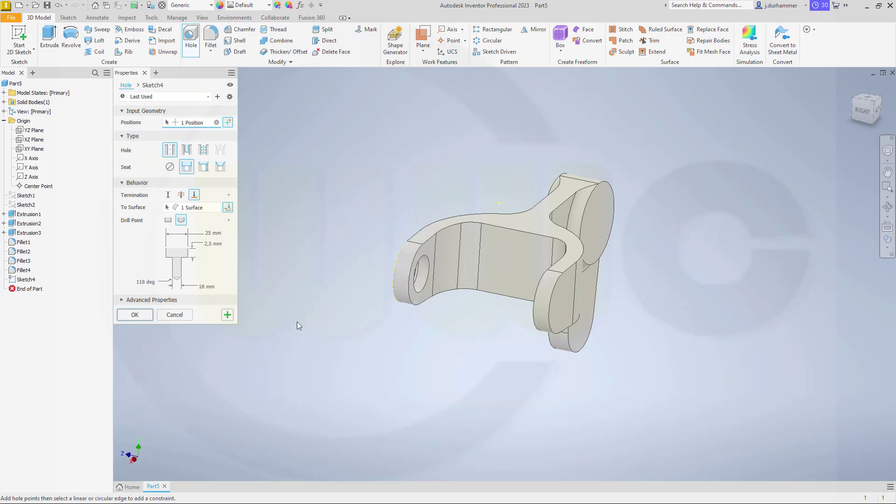
Add the same 18 mm counterbored hole concentric with the rear fork arm's rounded end, ending at that arm's inner face
{"action": "middle_click_drag", "start_coordinate": [452, 354], "coordinate": [413, 343], "text": "shift"}
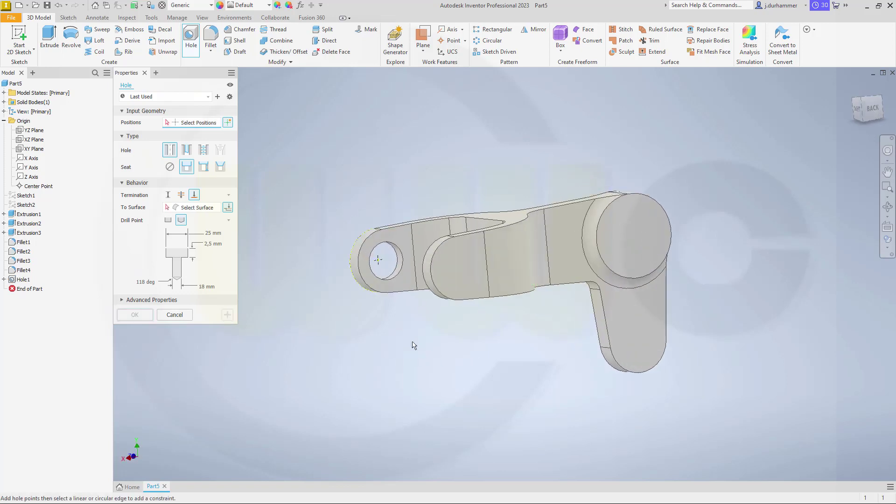
{"action": "left_click", "coordinate": [462, 280]}
{"action": "left_click", "coordinate": [435, 288]}
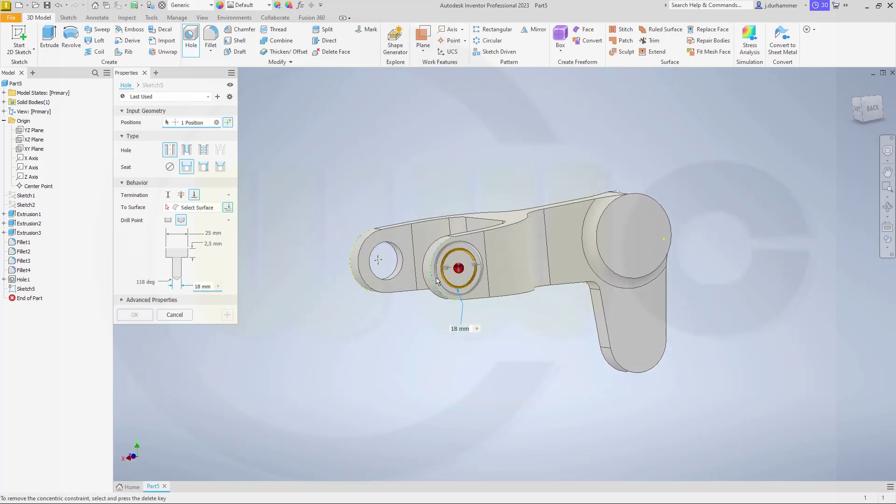
{"action": "left_click", "coordinate": [196, 207]}
{"action": "left_click_drag", "start_coordinate": [428, 207], "coordinate": [584, 303]}
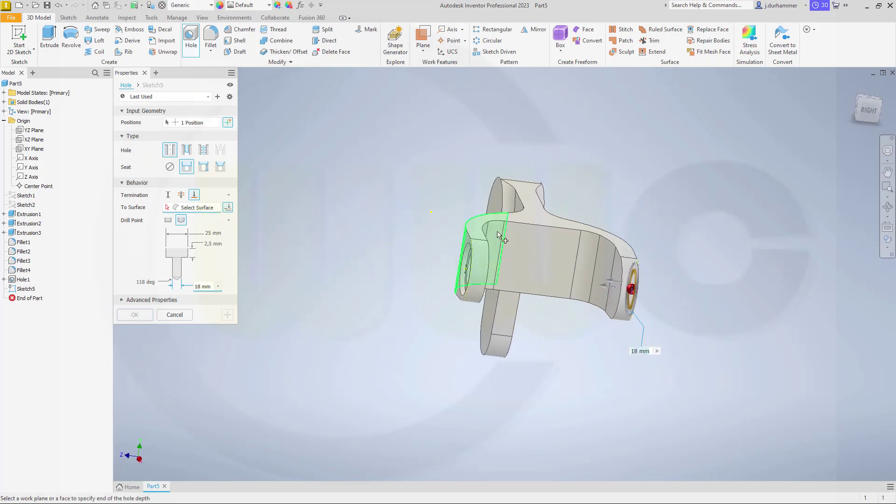
{"action": "left_click", "coordinate": [610, 304]}
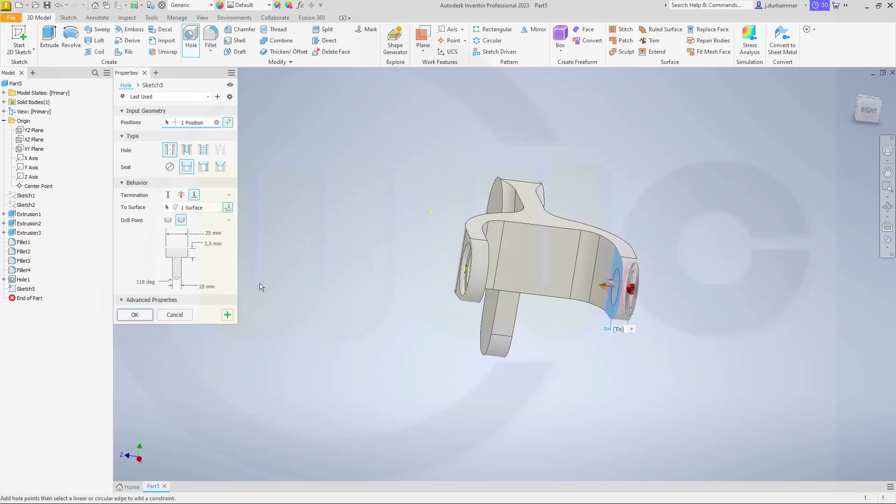
{"action": "left_click", "coordinate": [226, 315]}
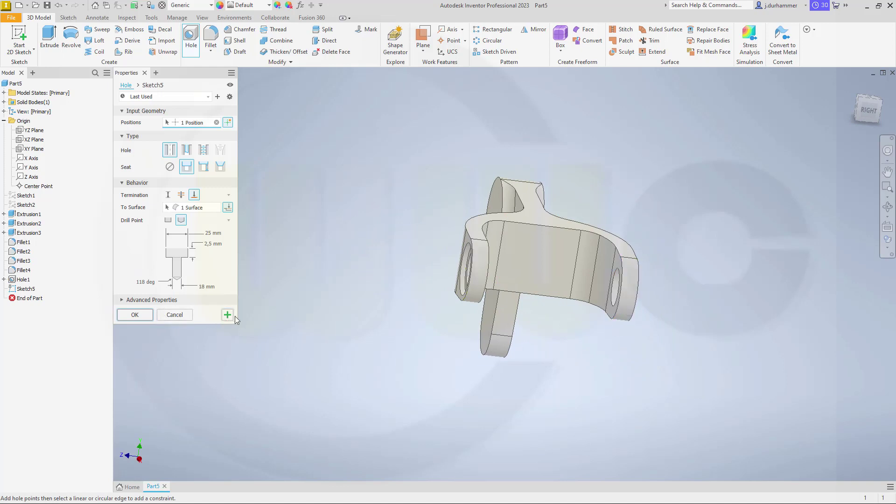
Create a simple 18 mm through-all hole without a seat, concentric with the cylindrical boss's front face
{"action": "left_click_drag", "start_coordinate": [340, 316], "coordinate": [437, 307]}
{"action": "middle_click_drag", "start_coordinate": [437, 308], "coordinate": [452, 322], "text": "shift"}
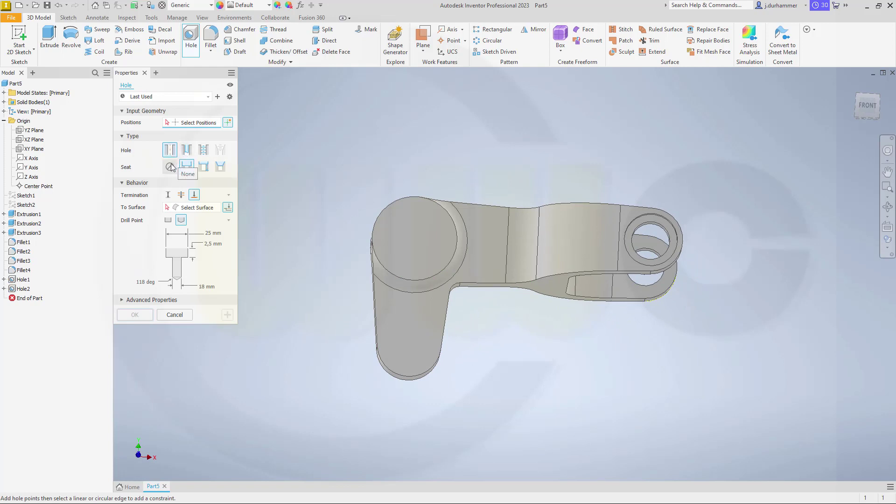
{"action": "left_click", "coordinate": [169, 166]}
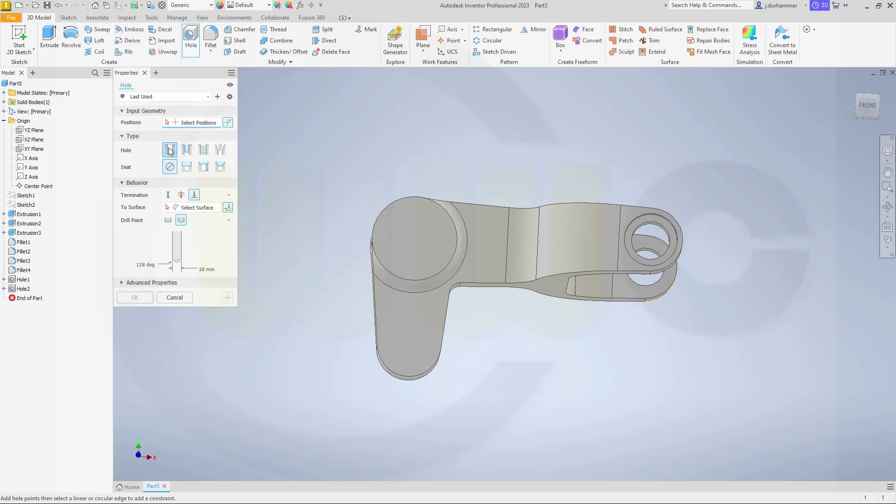
{"action": "left_click", "coordinate": [181, 196]}
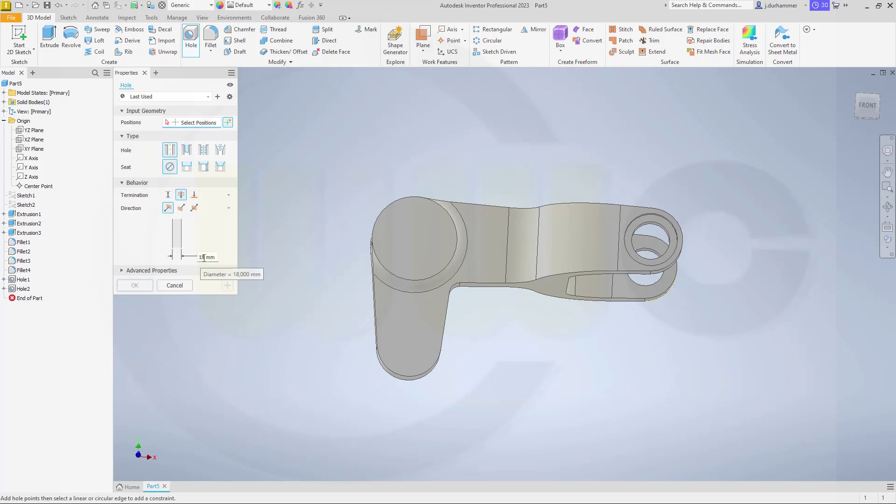
{"action": "left_click", "coordinate": [407, 240]}
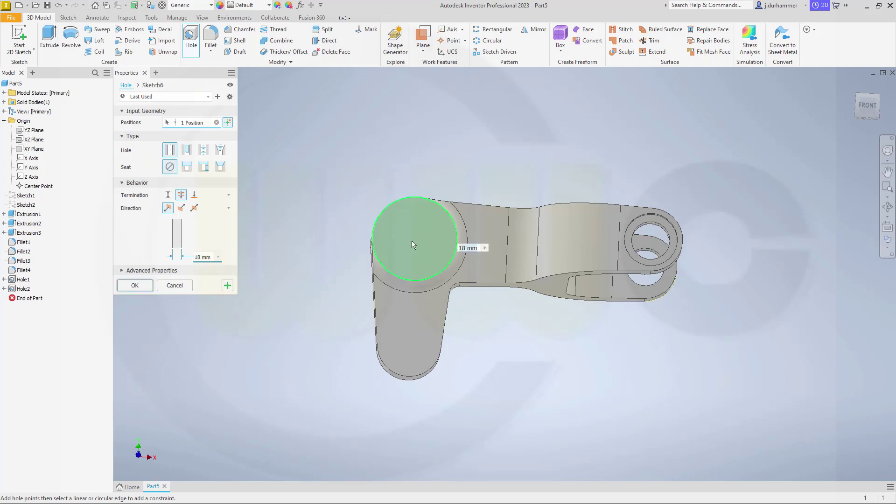
{"action": "left_click", "coordinate": [431, 283]}
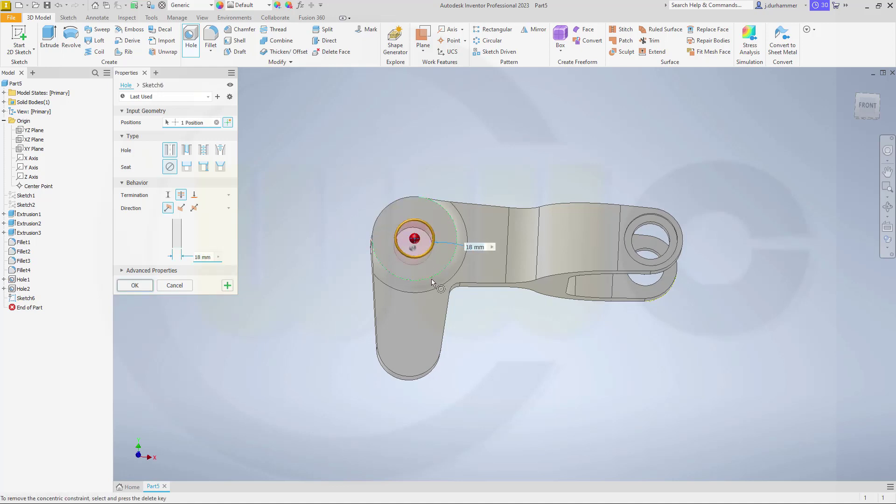
{"action": "left_click", "coordinate": [228, 285]}
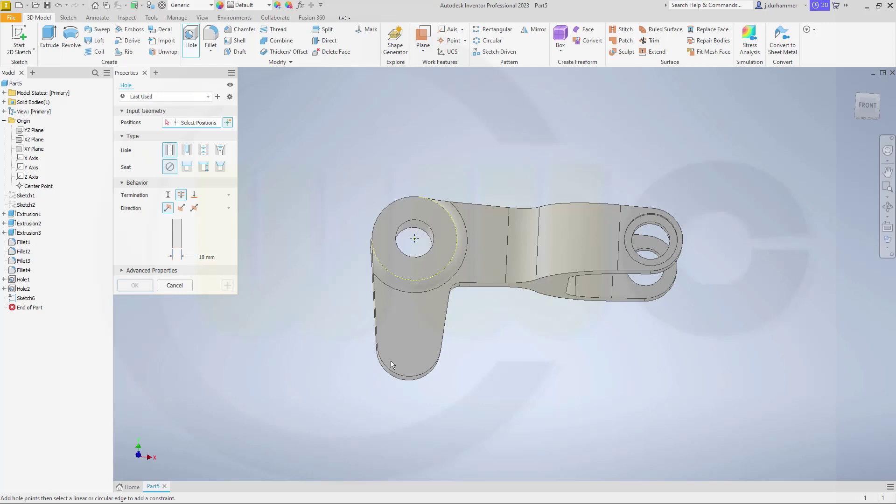
Add another simple 18 mm through-all hole concentric with the rounded end of the L shape's lower leg
{"action": "left_click", "coordinate": [405, 349]}
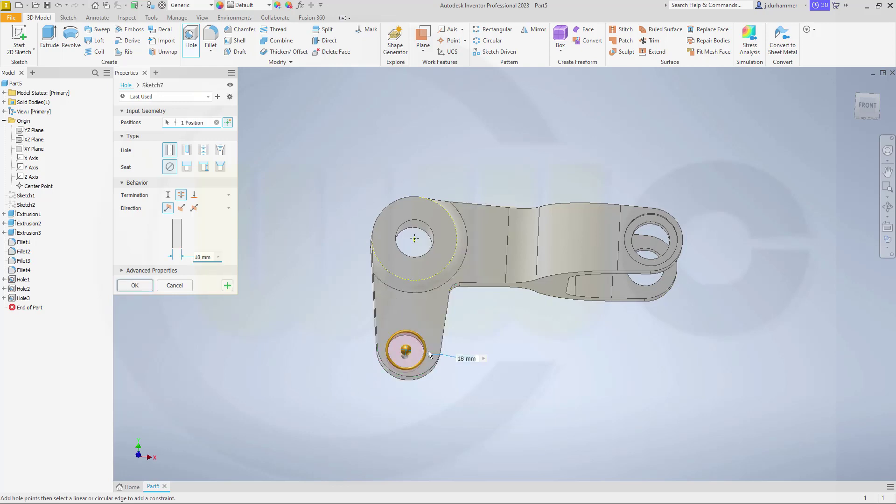
{"action": "left_click", "coordinate": [419, 377]}
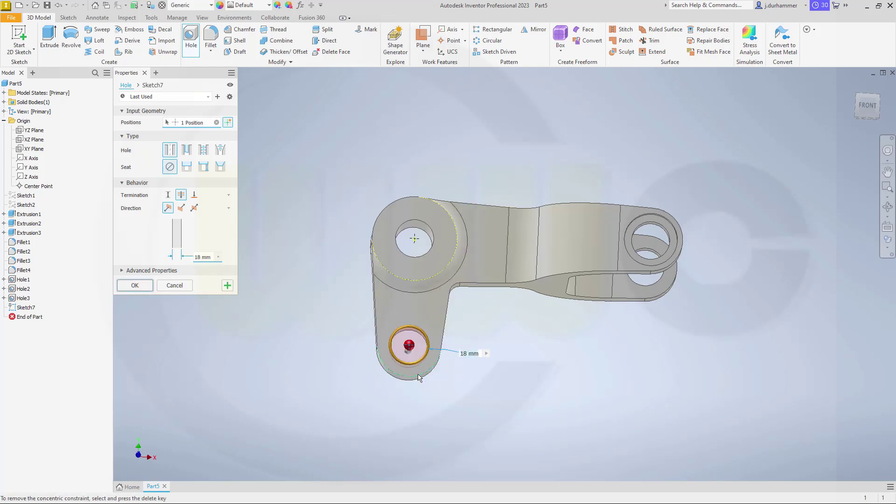
{"action": "left_click", "coordinate": [135, 285]}
{"action": "middle_click_drag", "start_coordinate": [348, 182], "coordinate": [347, 218], "text": "shift"}
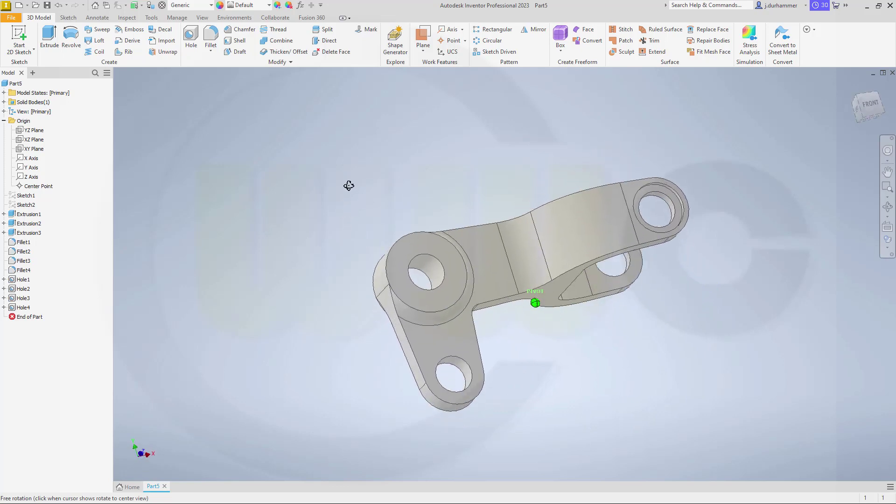
{"action": "middle_click_drag", "start_coordinate": [349, 186], "coordinate": [362, 213], "text": "shift"}
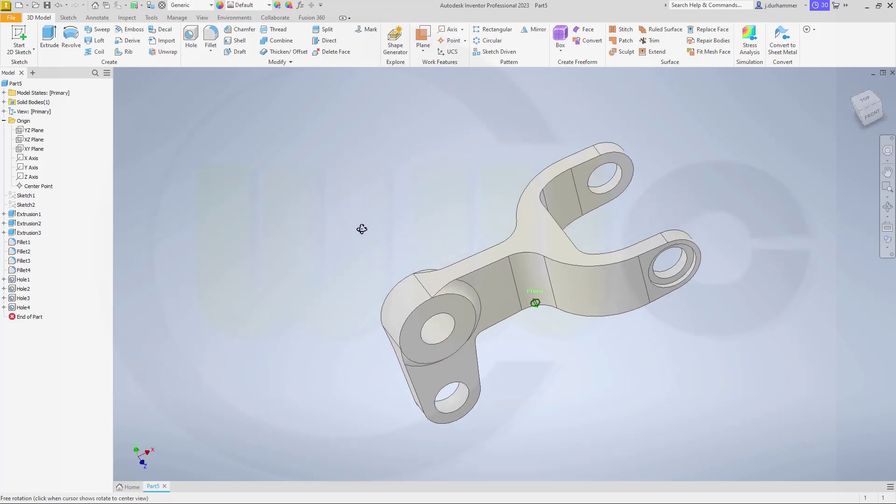
{"action": "middle_click_drag", "start_coordinate": [329, 218], "coordinate": [351, 200], "text": "shift"}
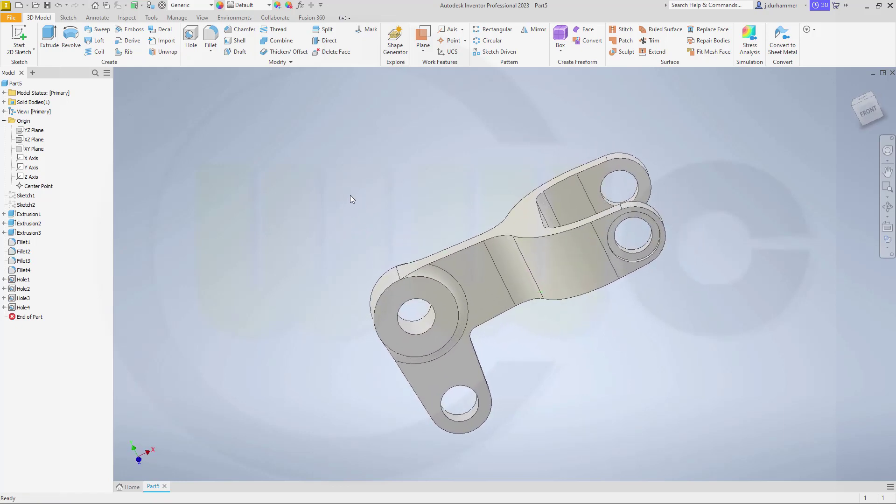